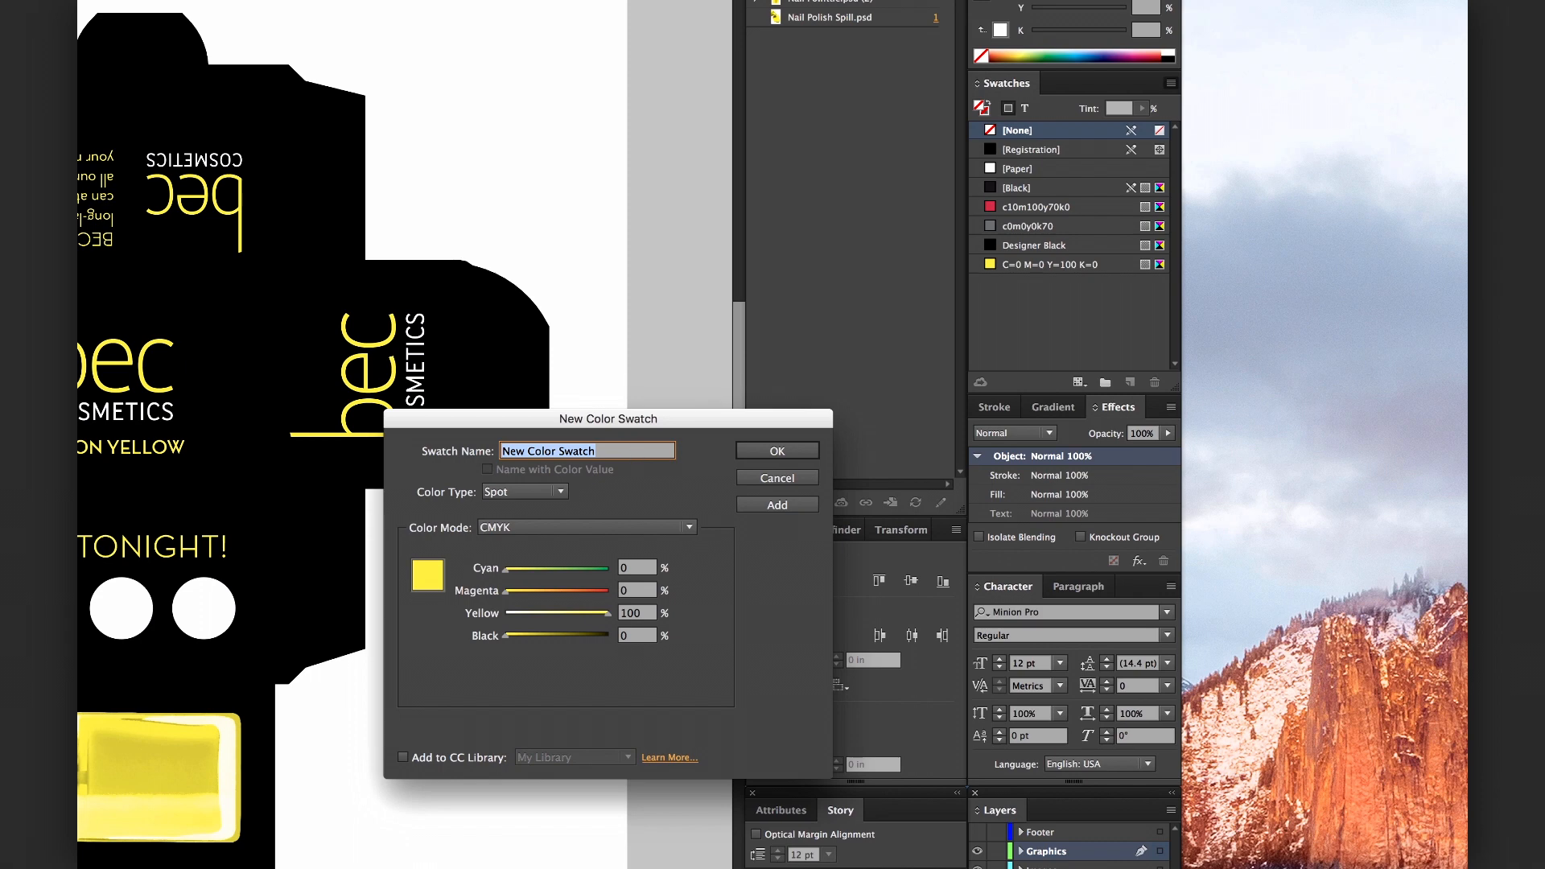
Name the new spot colour swatch NeonY and add it to the swatches
text(NeonY)
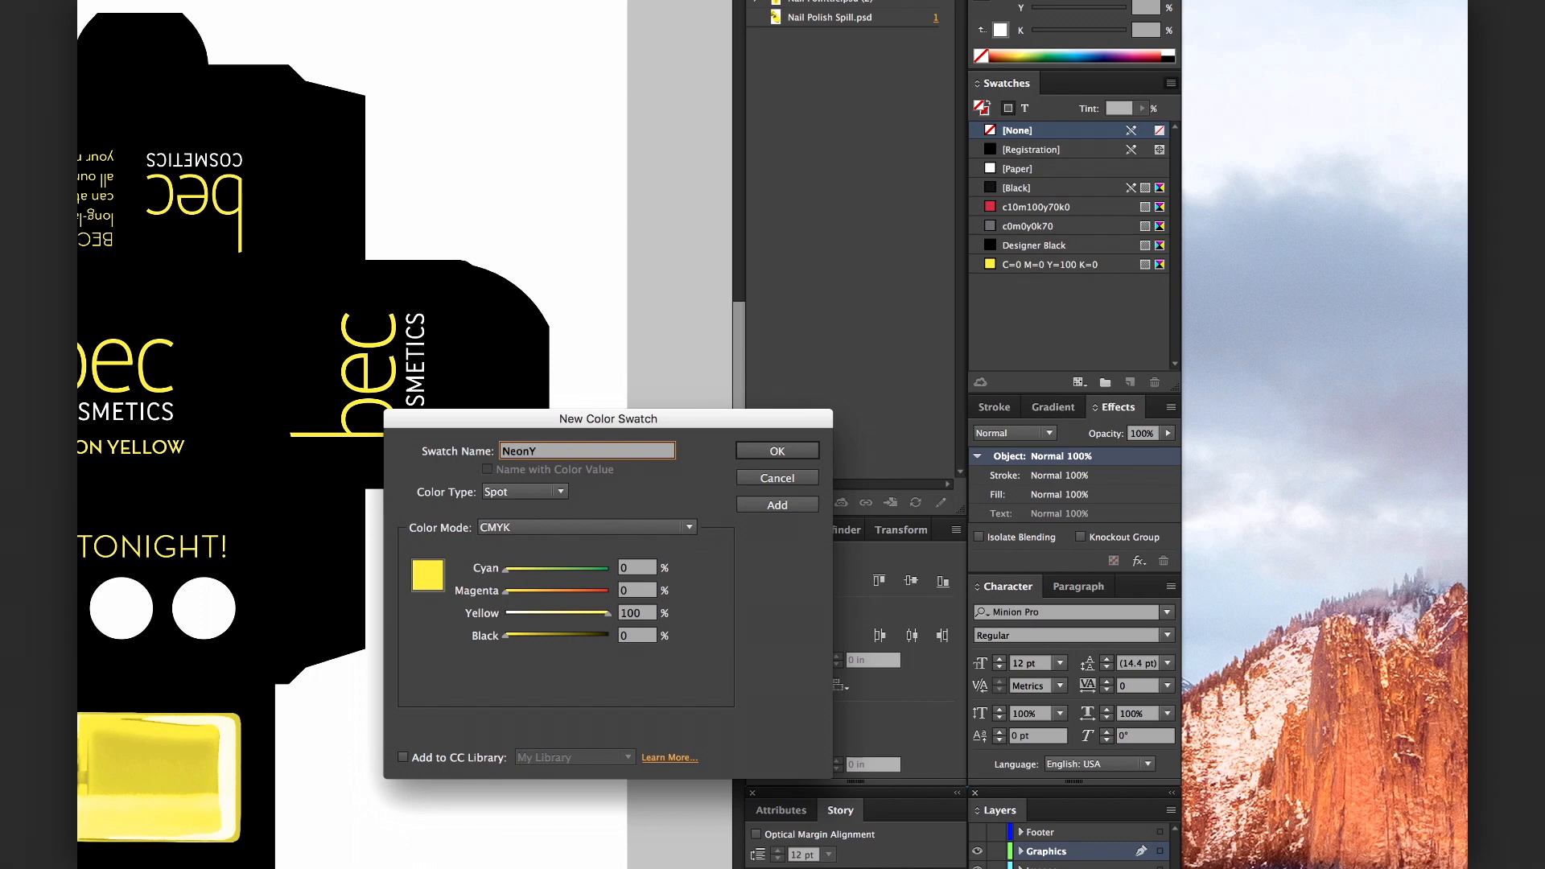
click(813, 451)
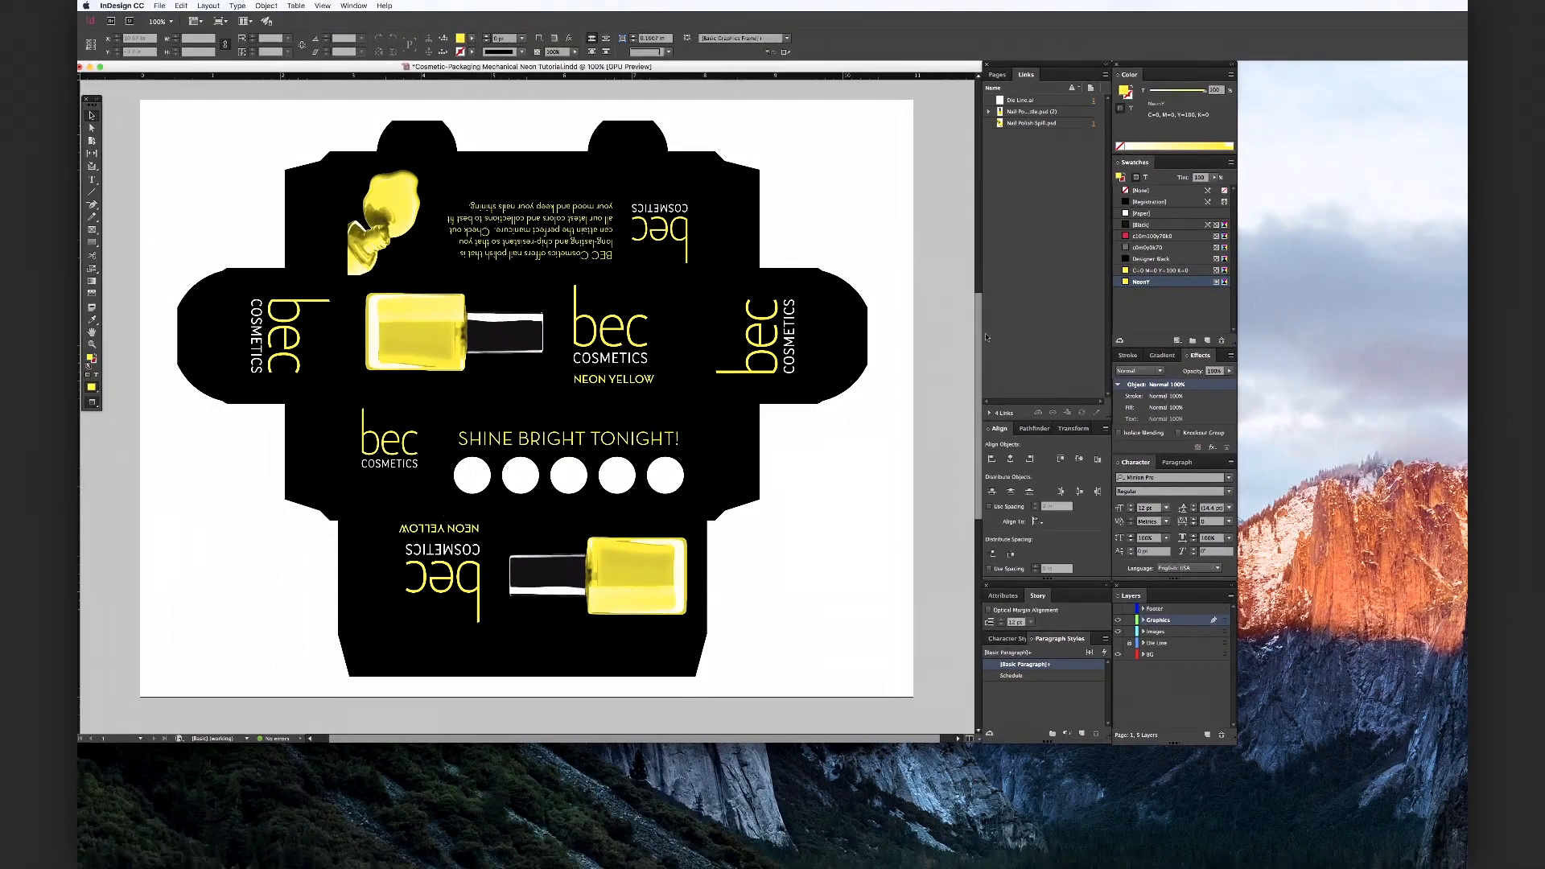
Select yellow elements on the packaging to check which swatch each one uses
click(761, 338)
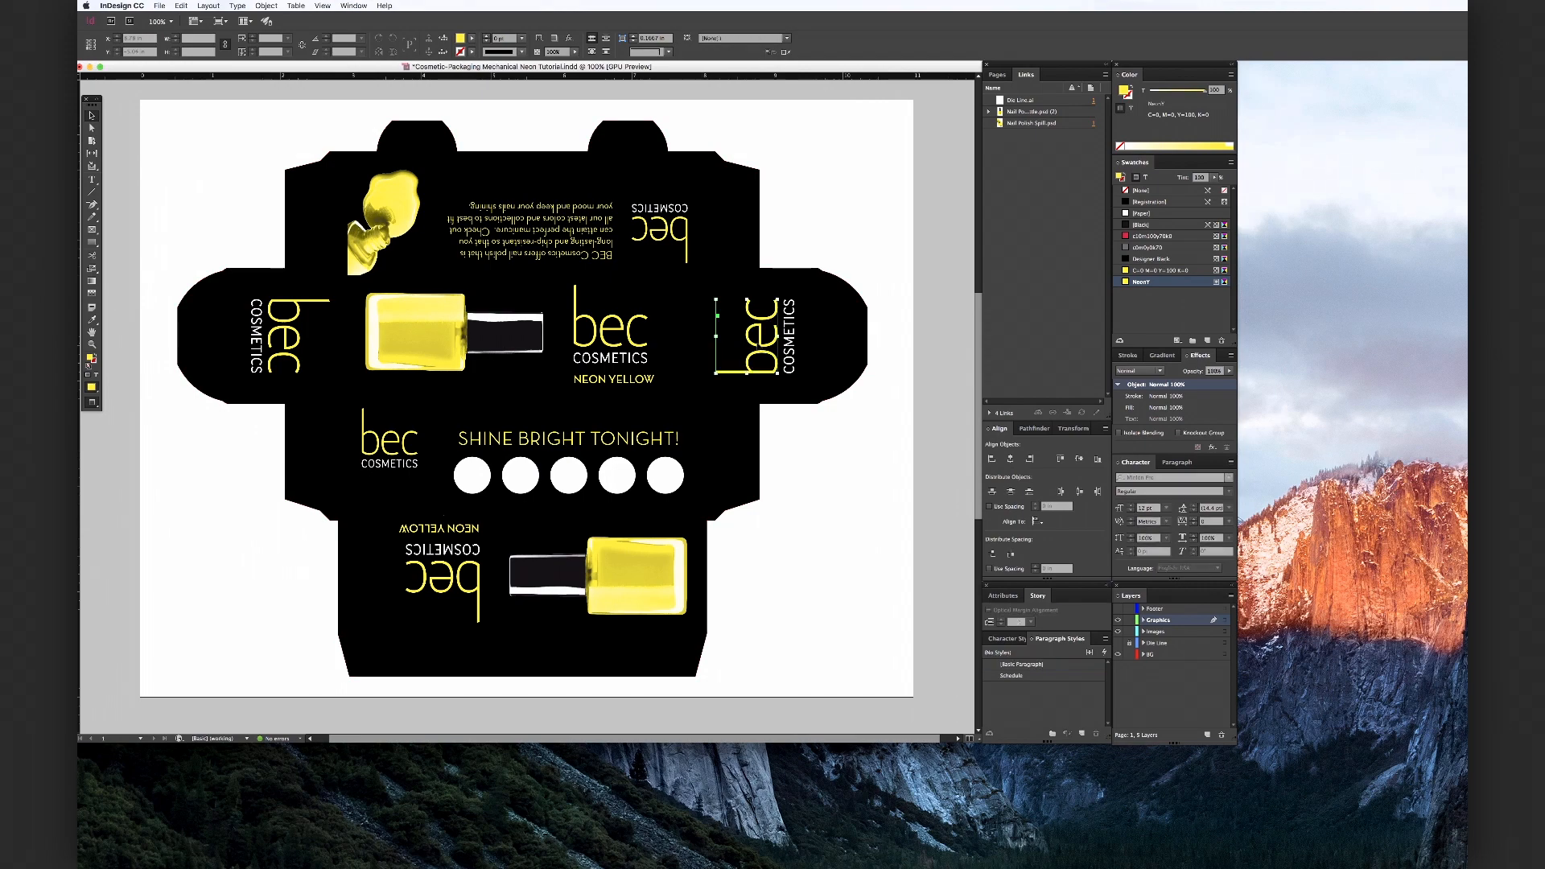
click(1142, 282)
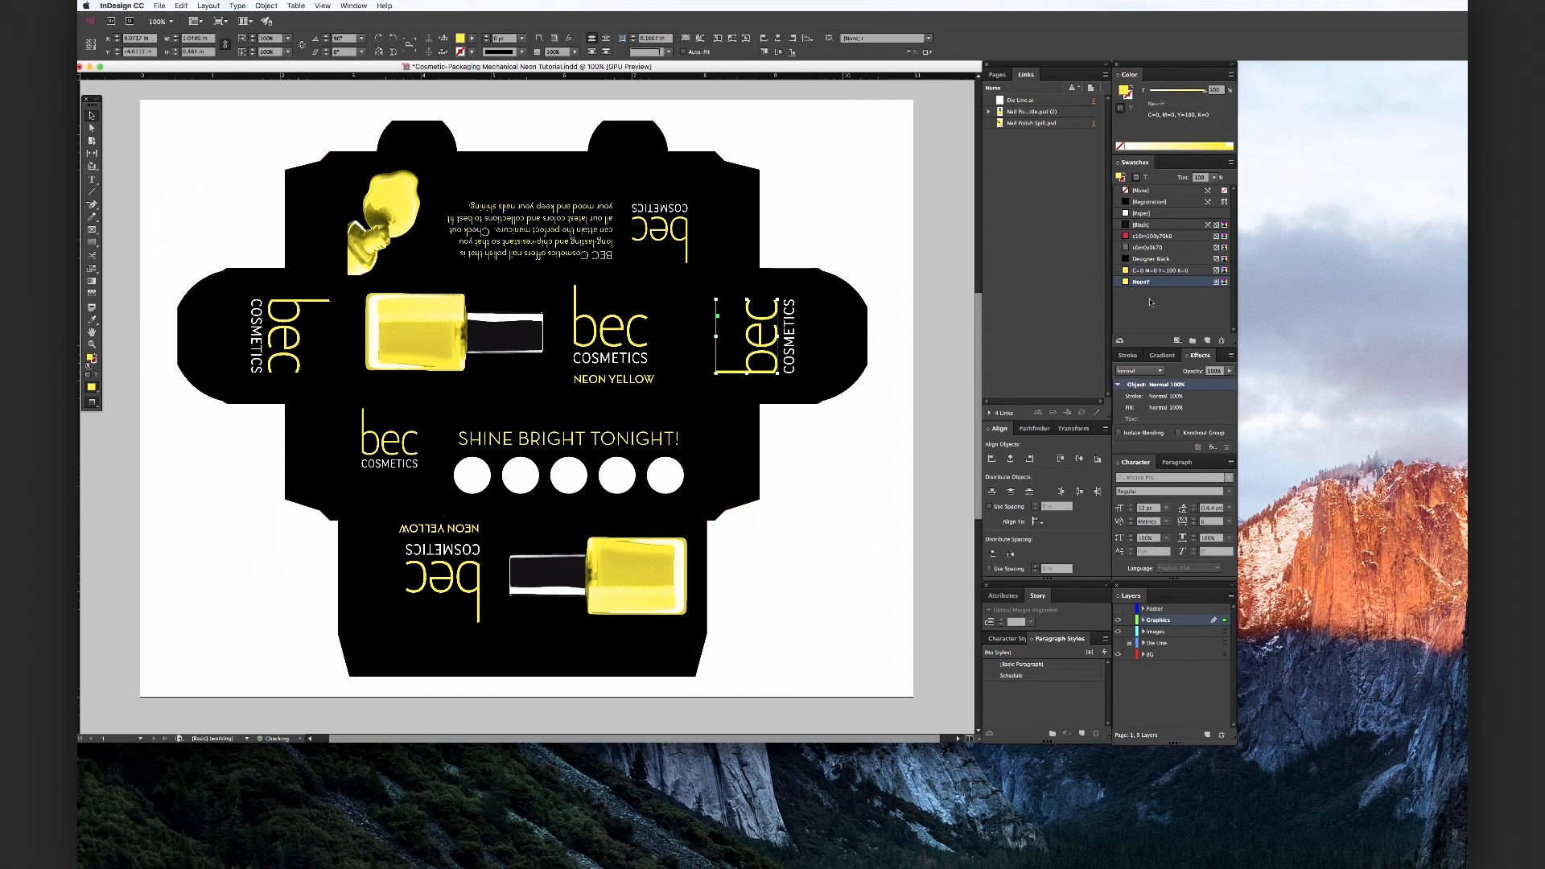
click(626, 343)
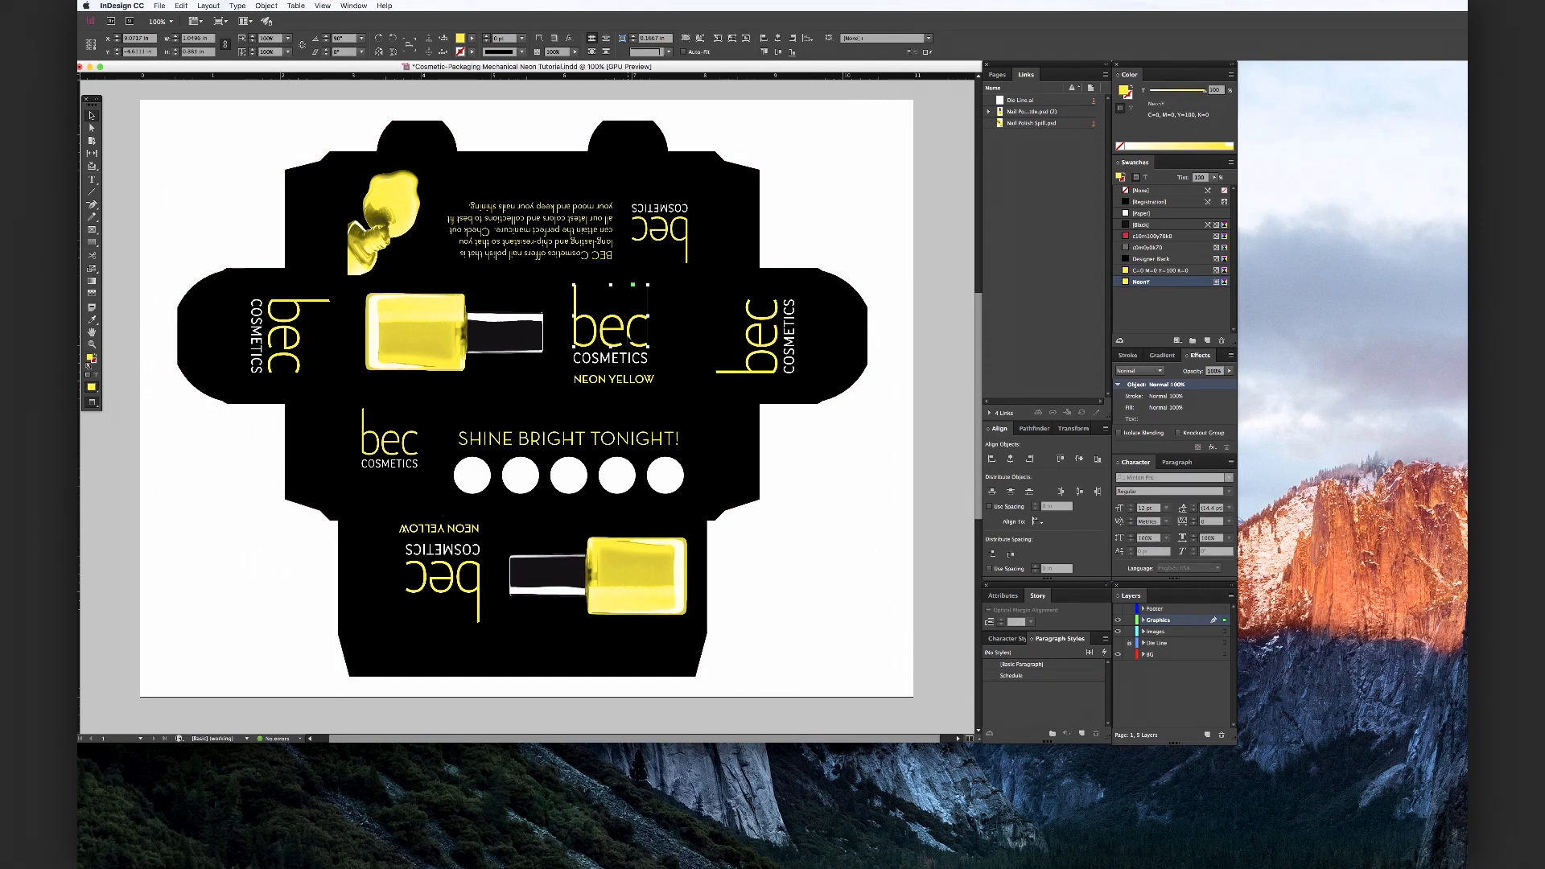
click(1153, 282)
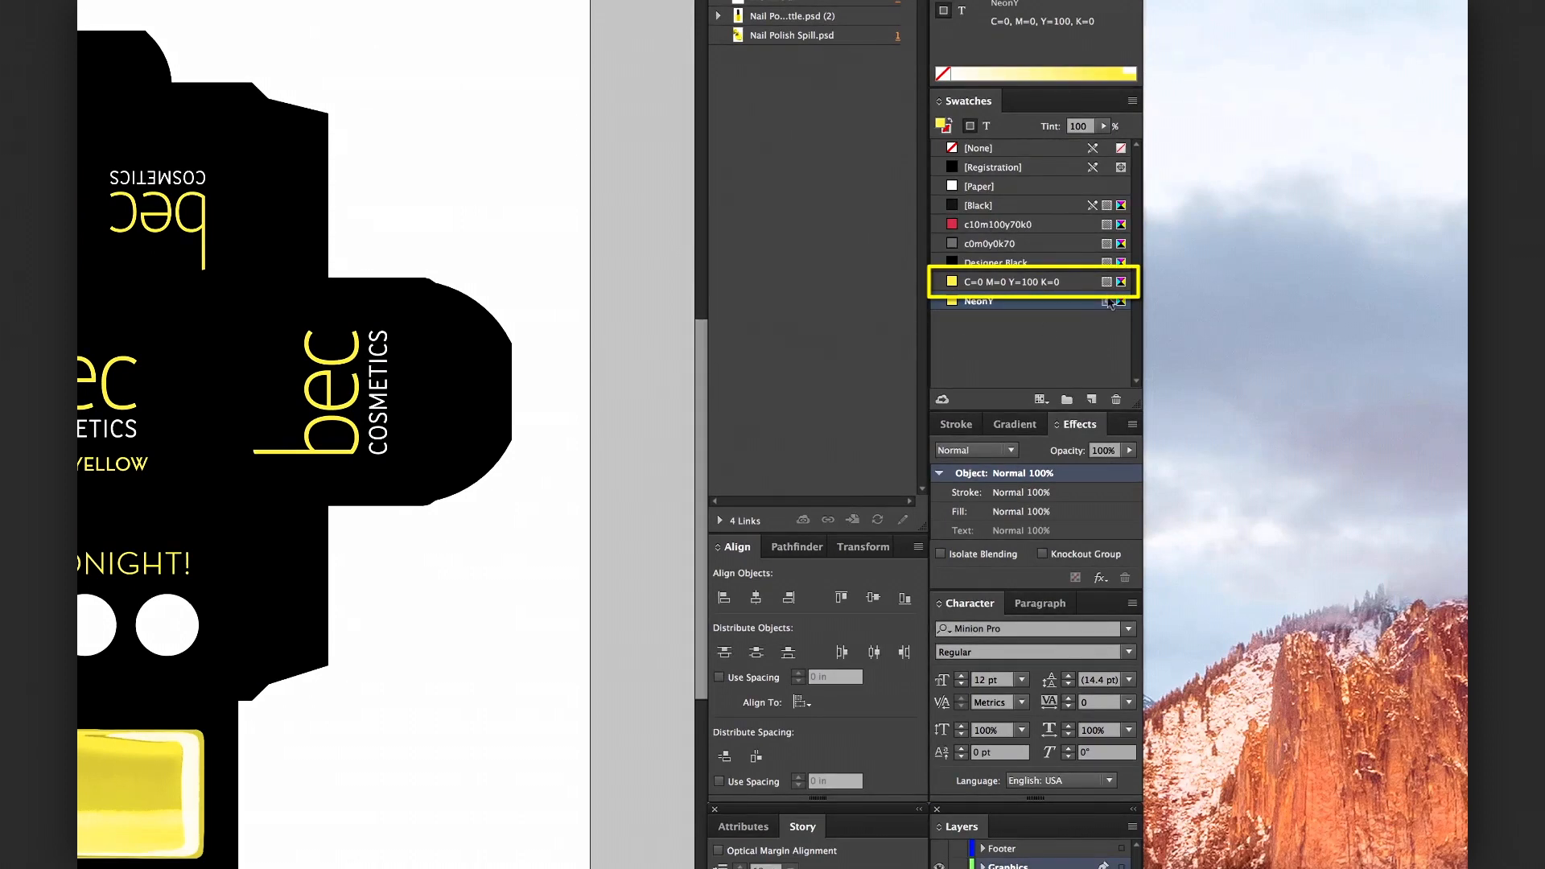
Delete the C=0 M=0 Y=100 K=0 swatch, replacing it with the NeonY swatch
click(1064, 283)
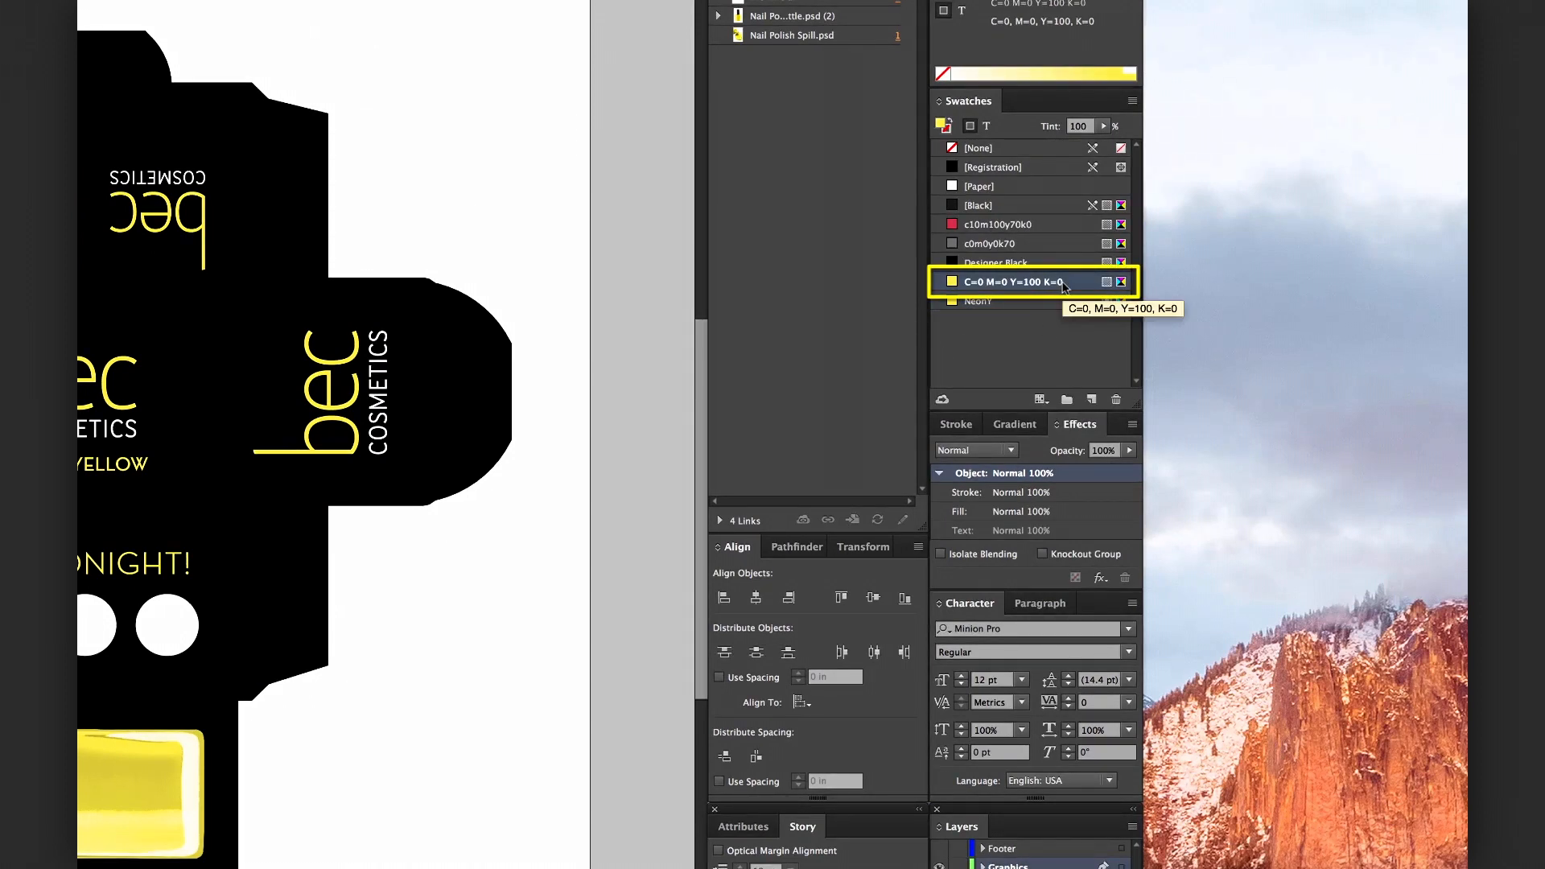
click(1117, 400)
click(710, 609)
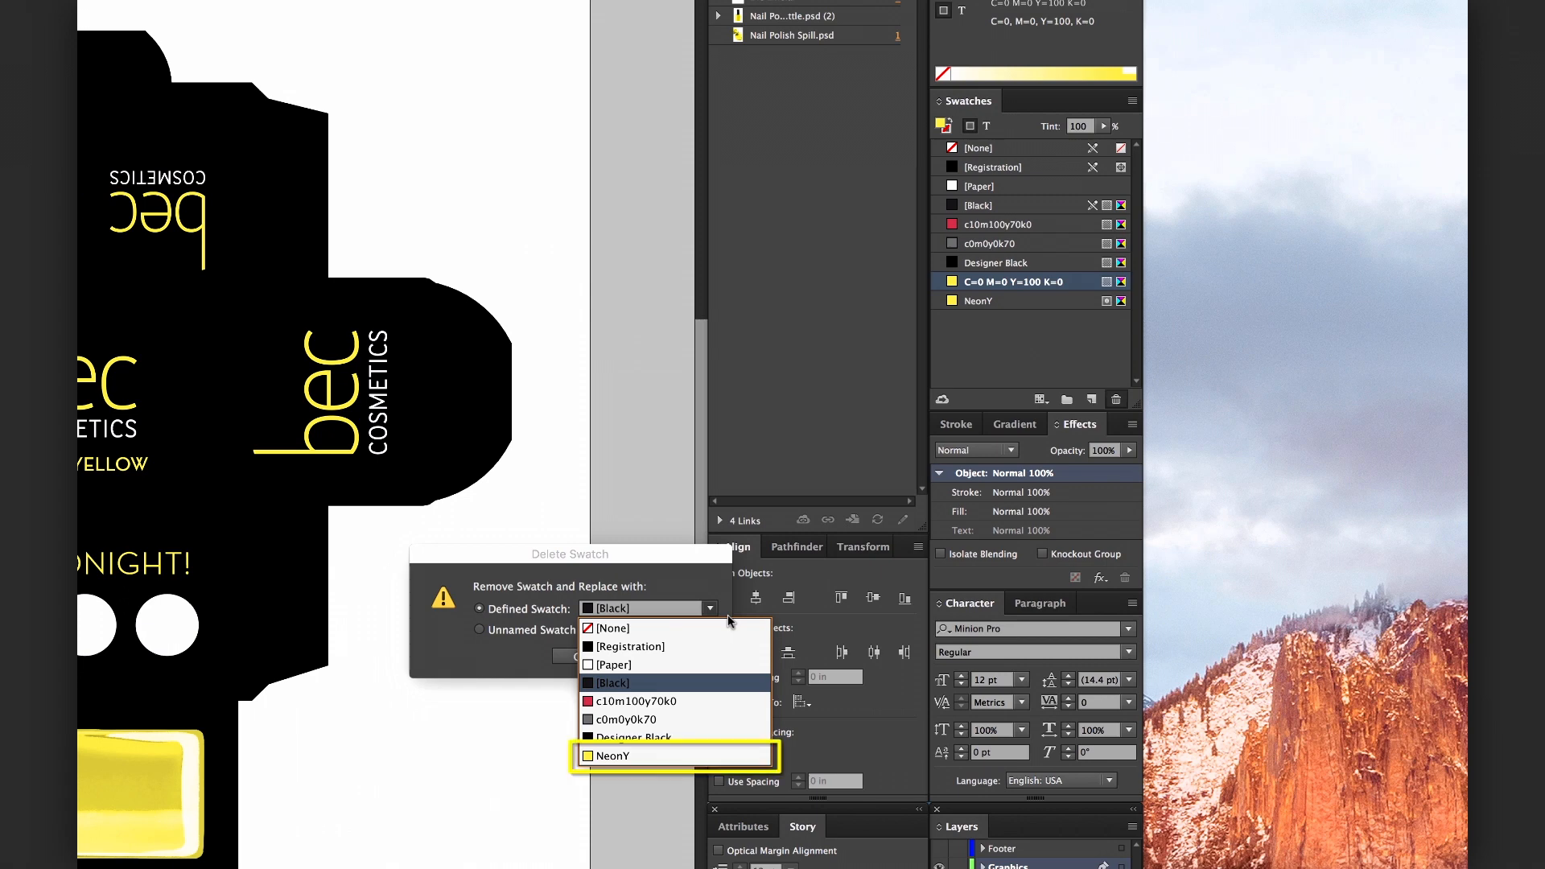
click(713, 753)
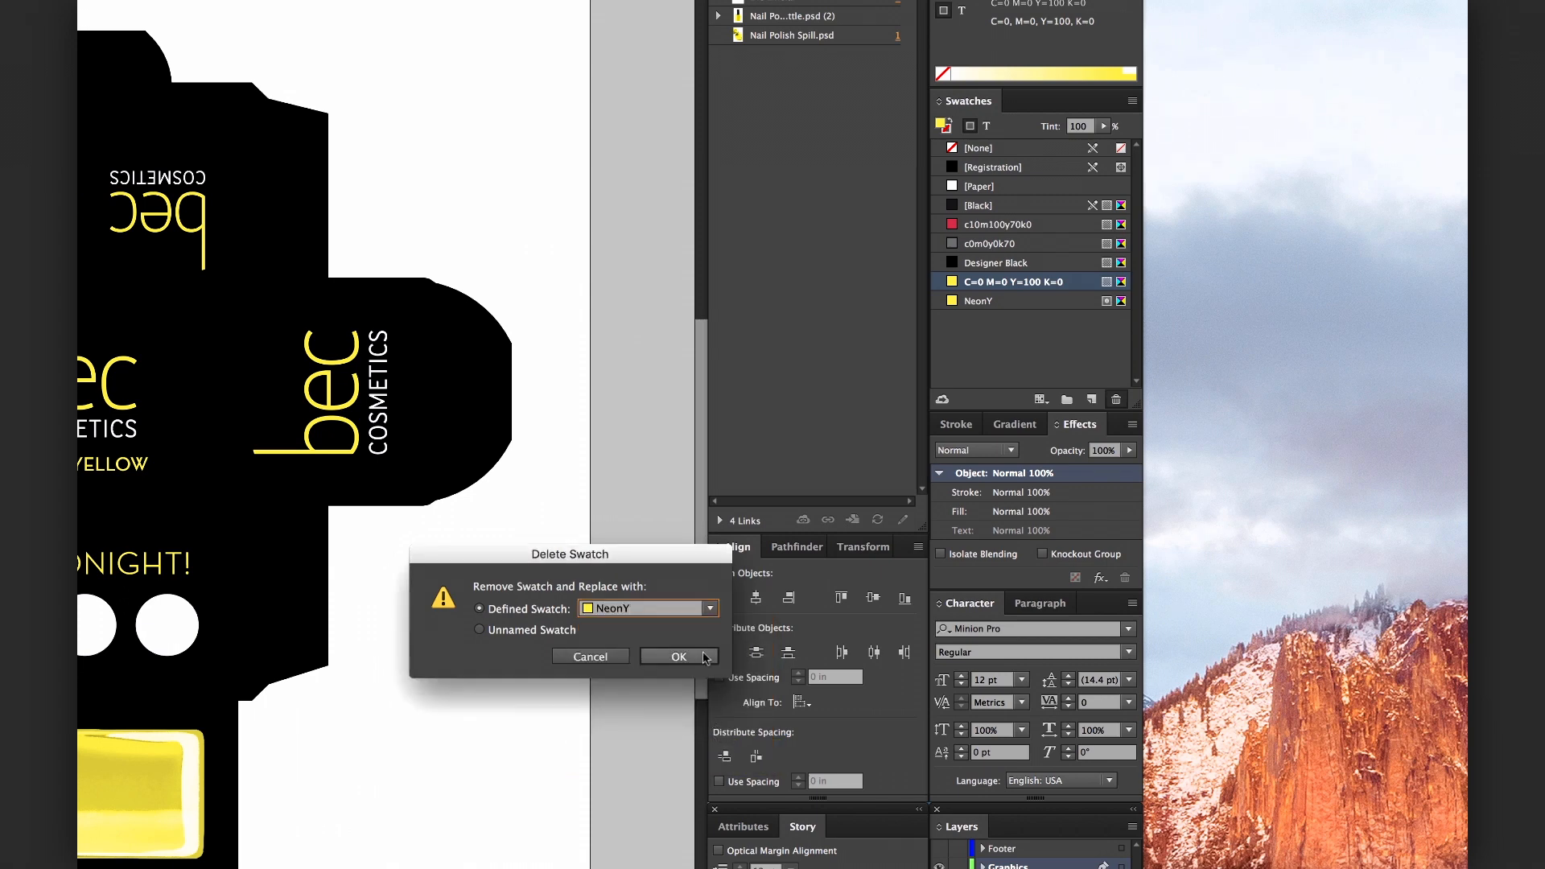
click(678, 657)
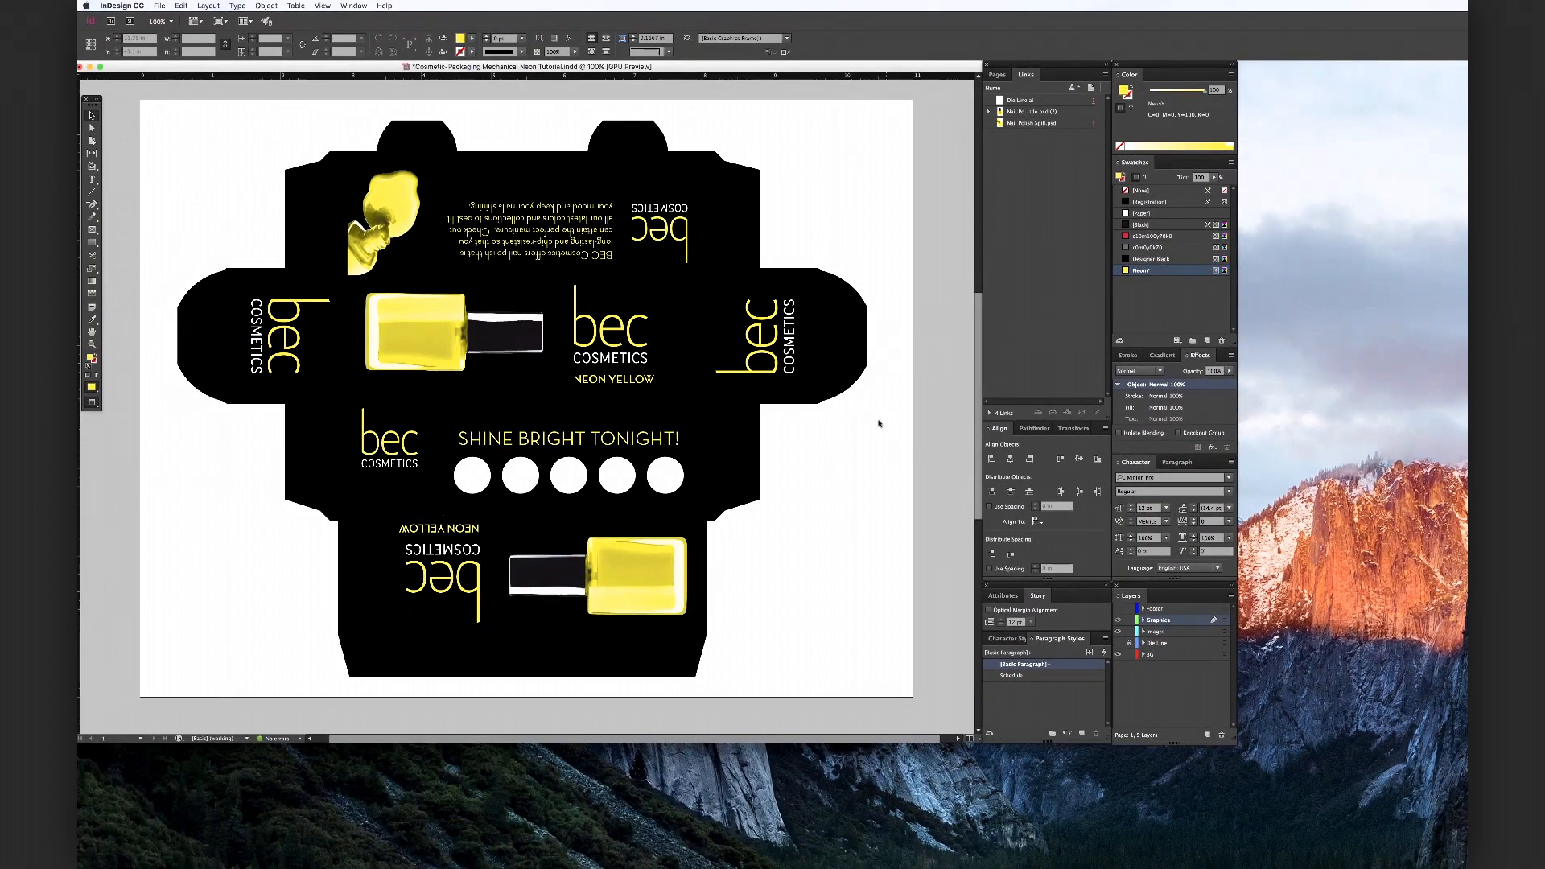
Inspect the yellow logo and NEON YELLOW text to confirm they now use the NeonY swatch
click(759, 344)
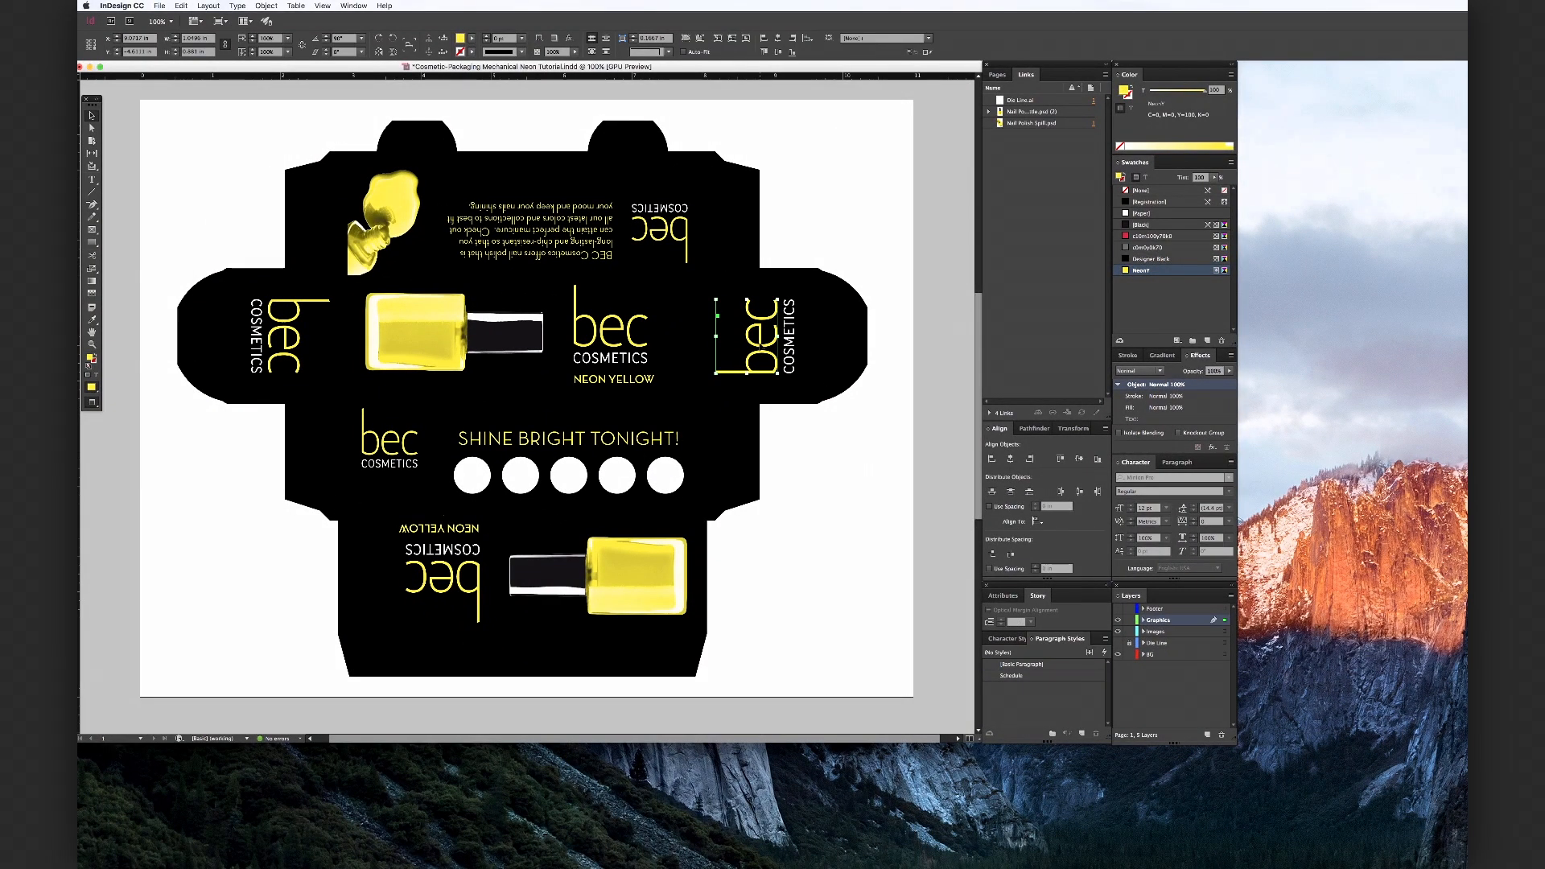
click(635, 340)
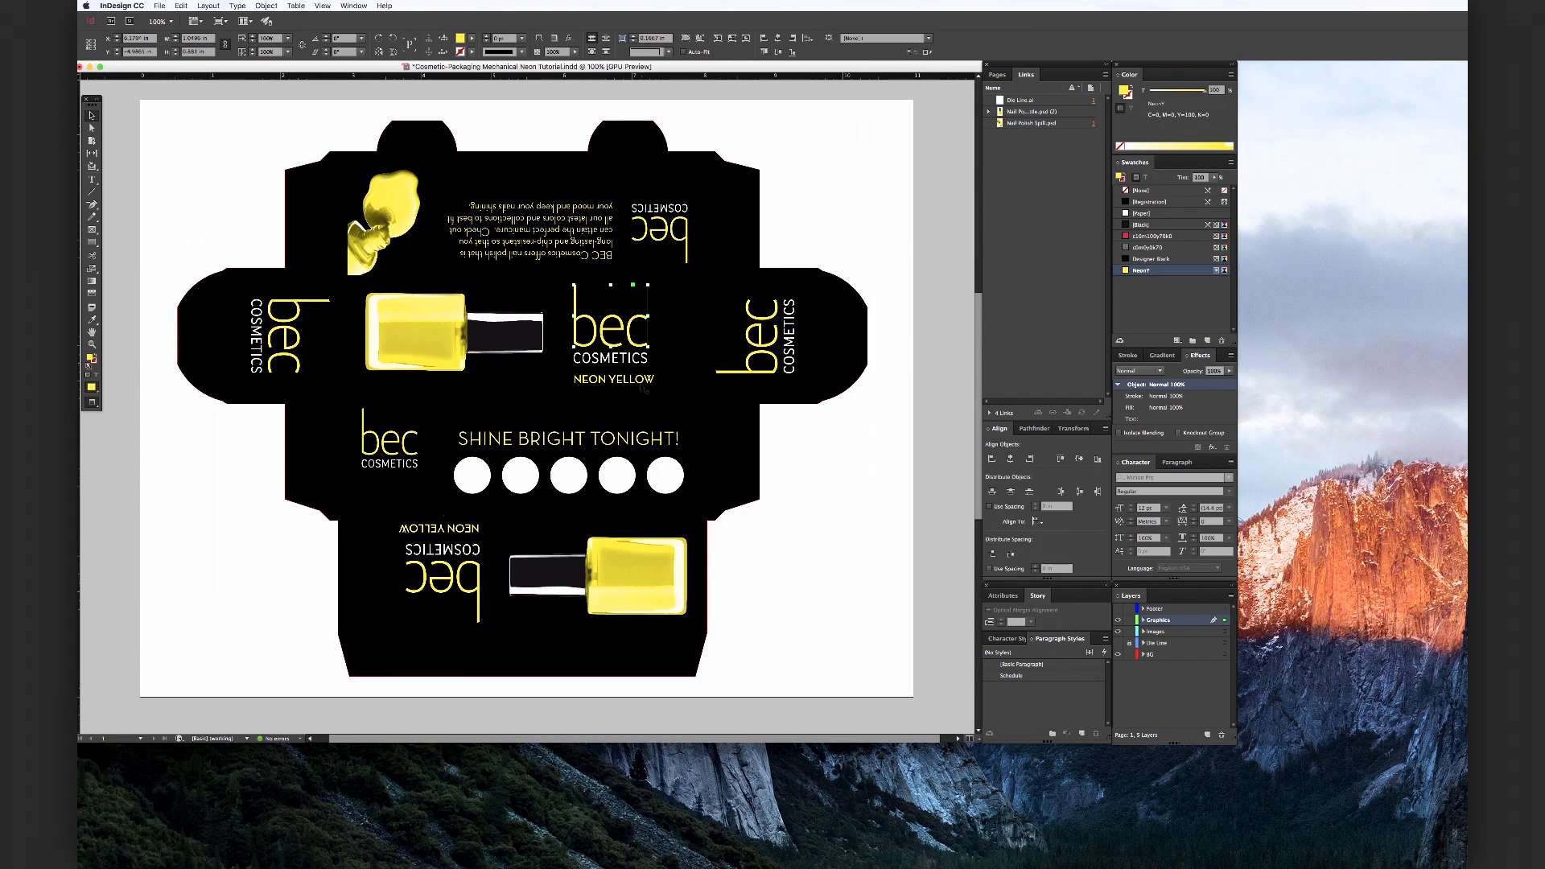
click(640, 379)
double_click(641, 379)
key(super+a)
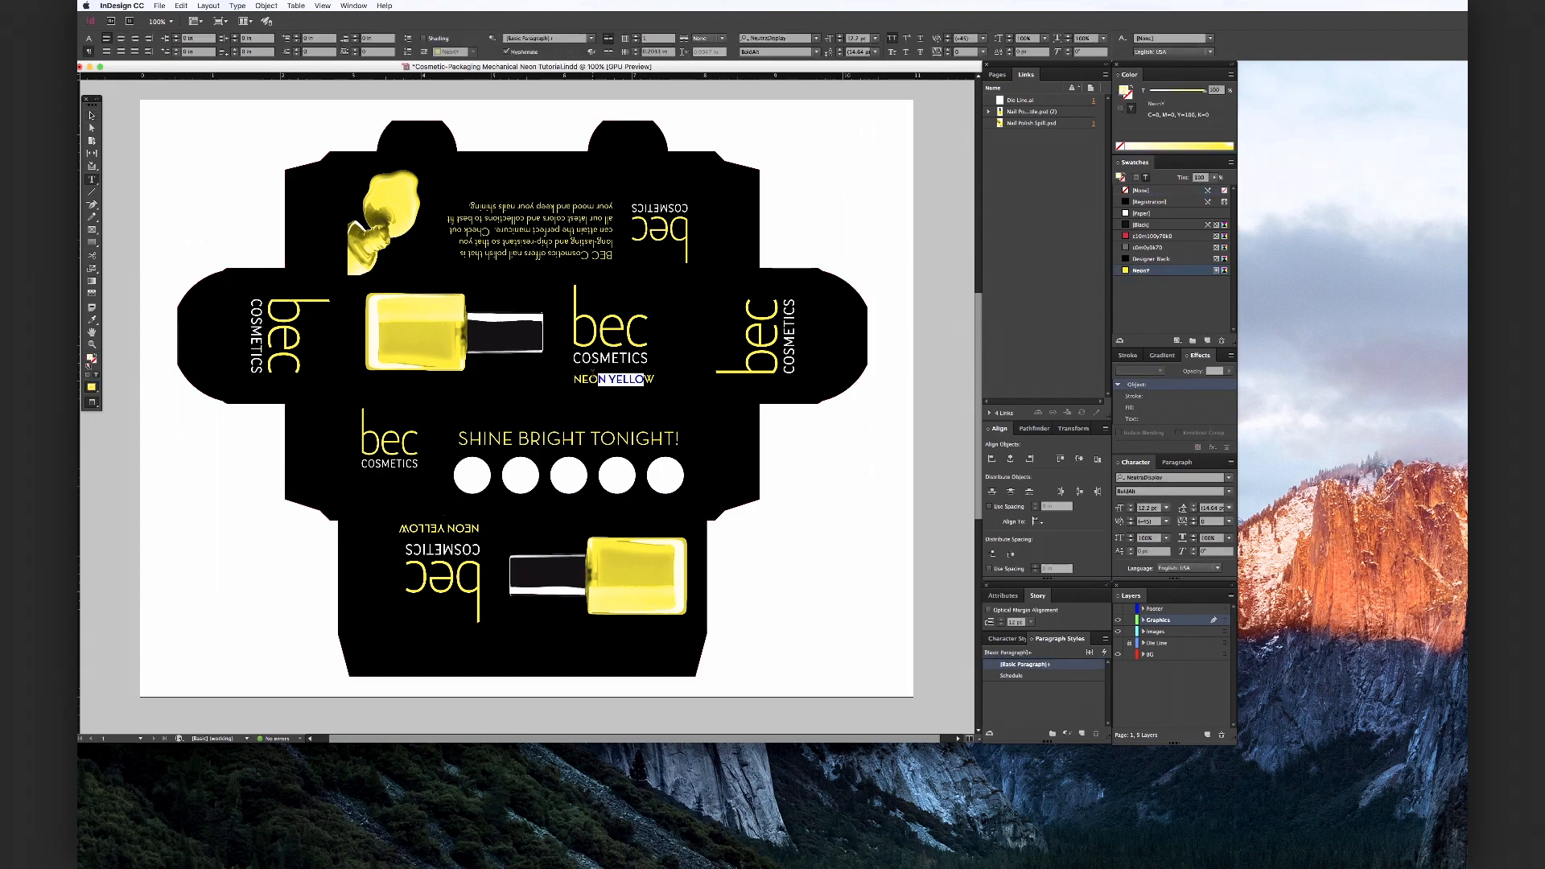
key(Escape)
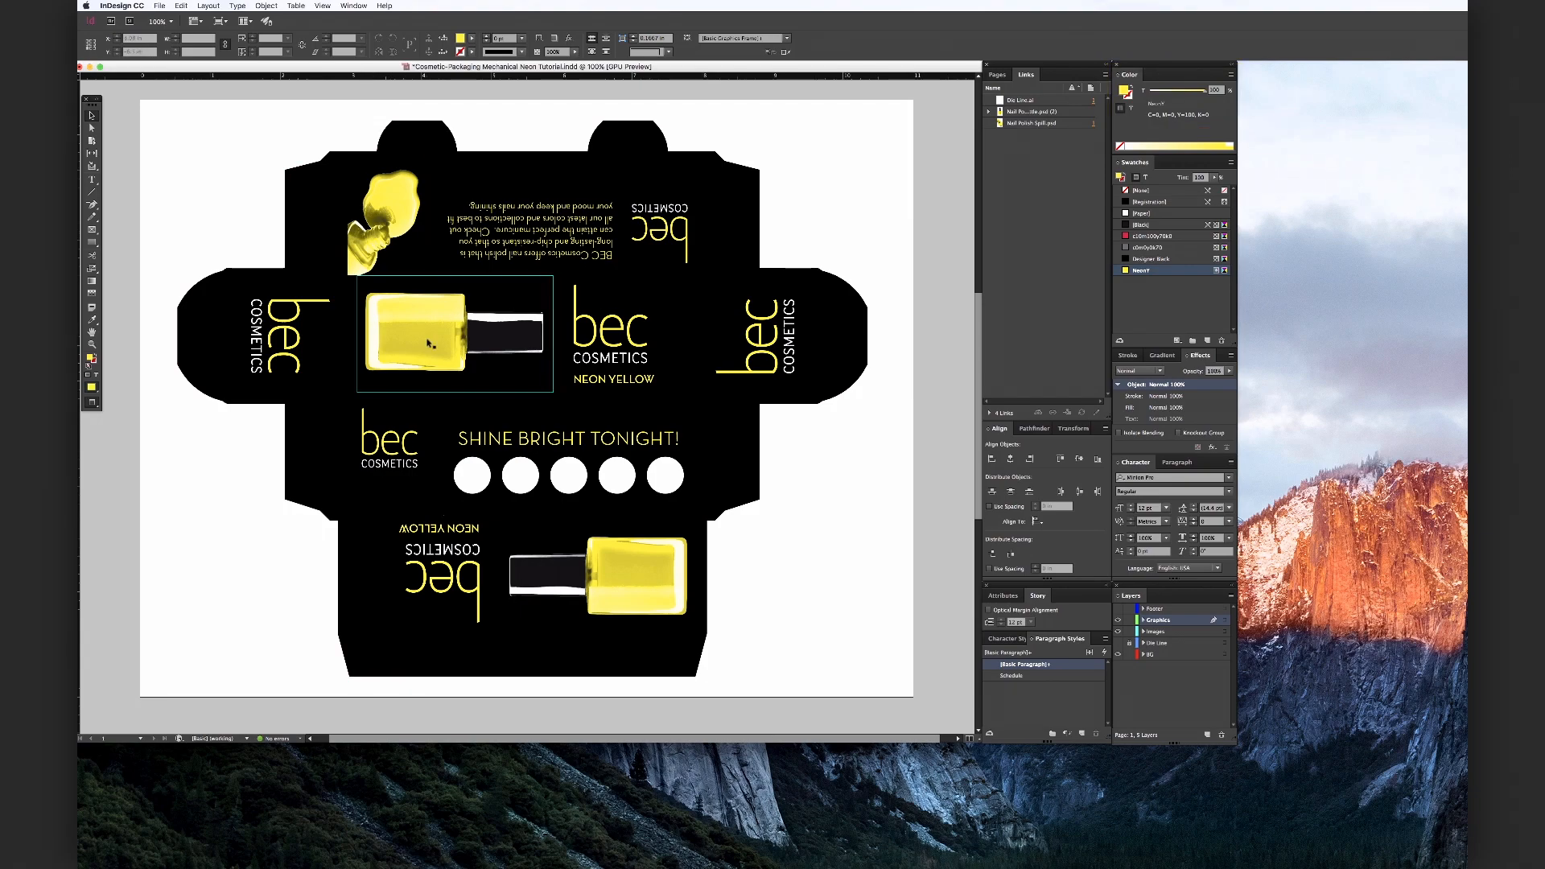
Open the linked Nail Polish Spill.psd image in Photoshop for editing
click(425, 229)
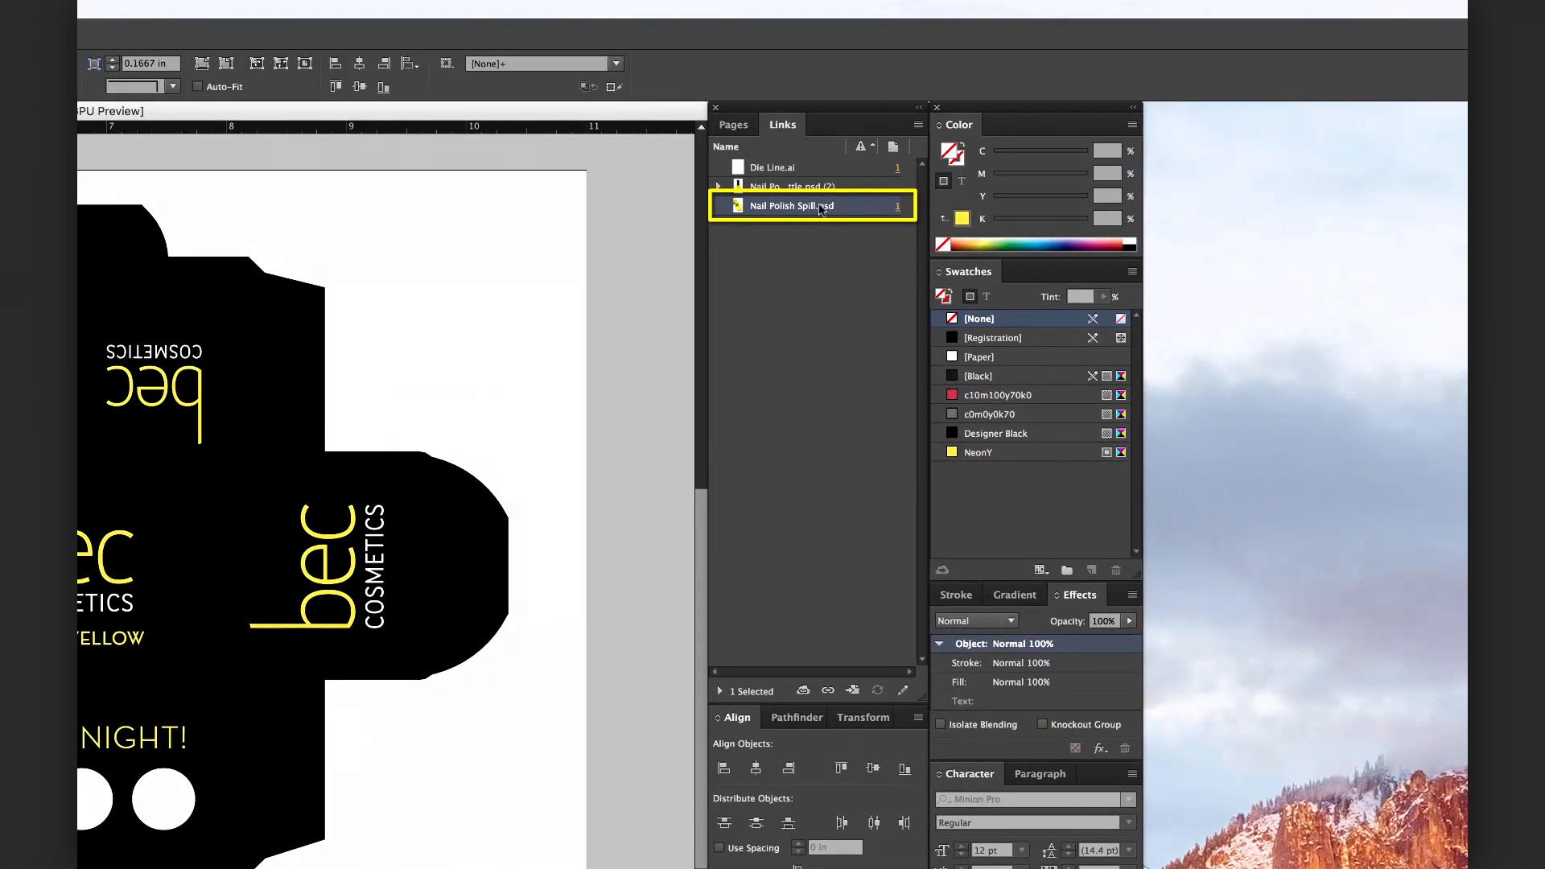
right_click(1036, 130)
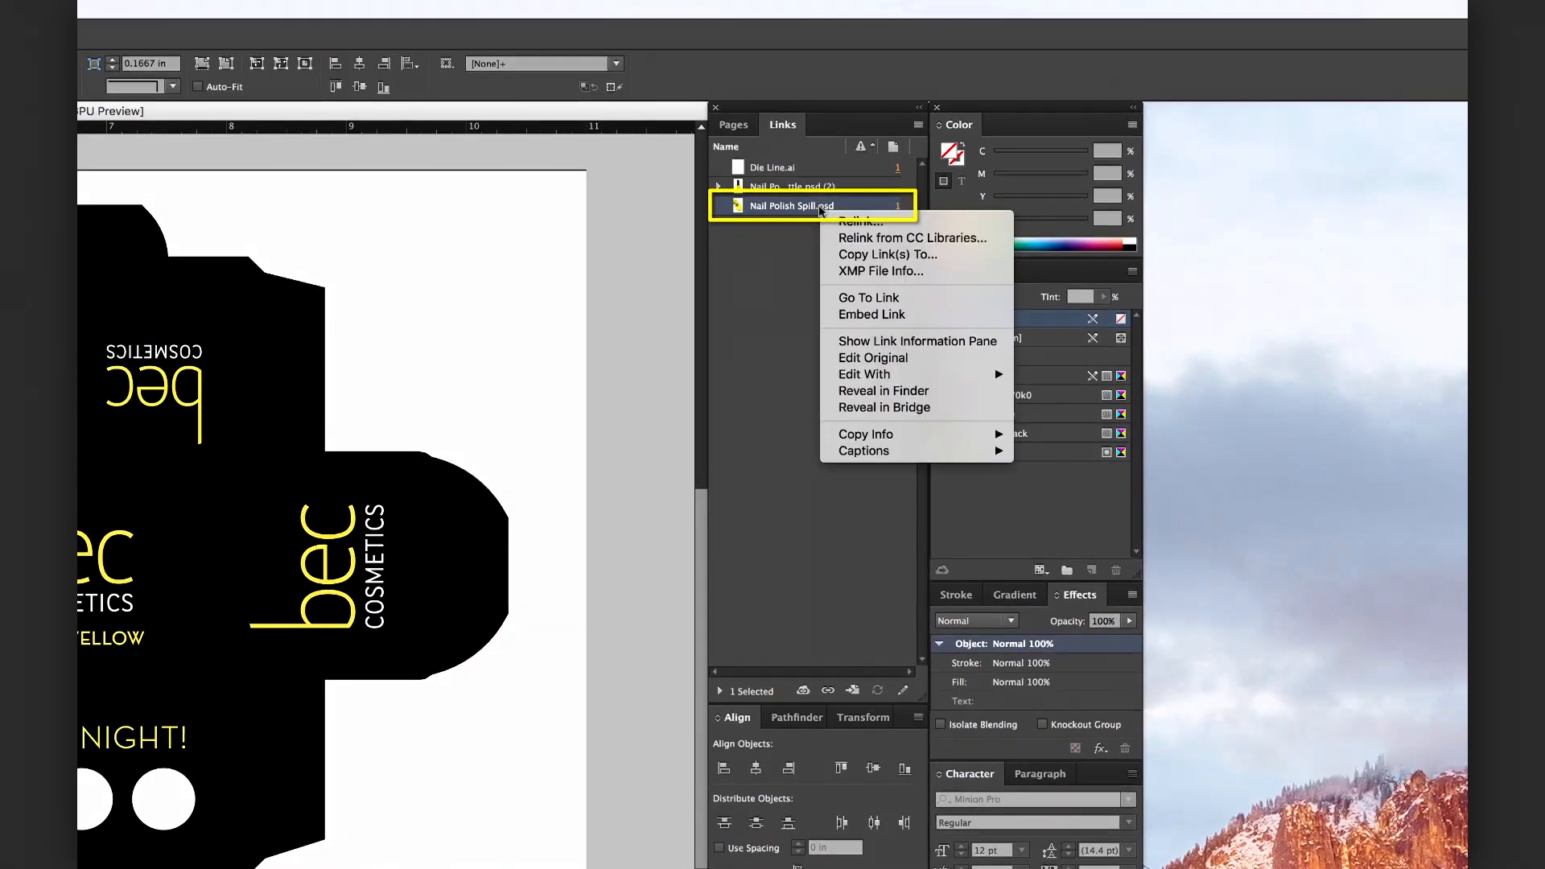
click(872, 361)
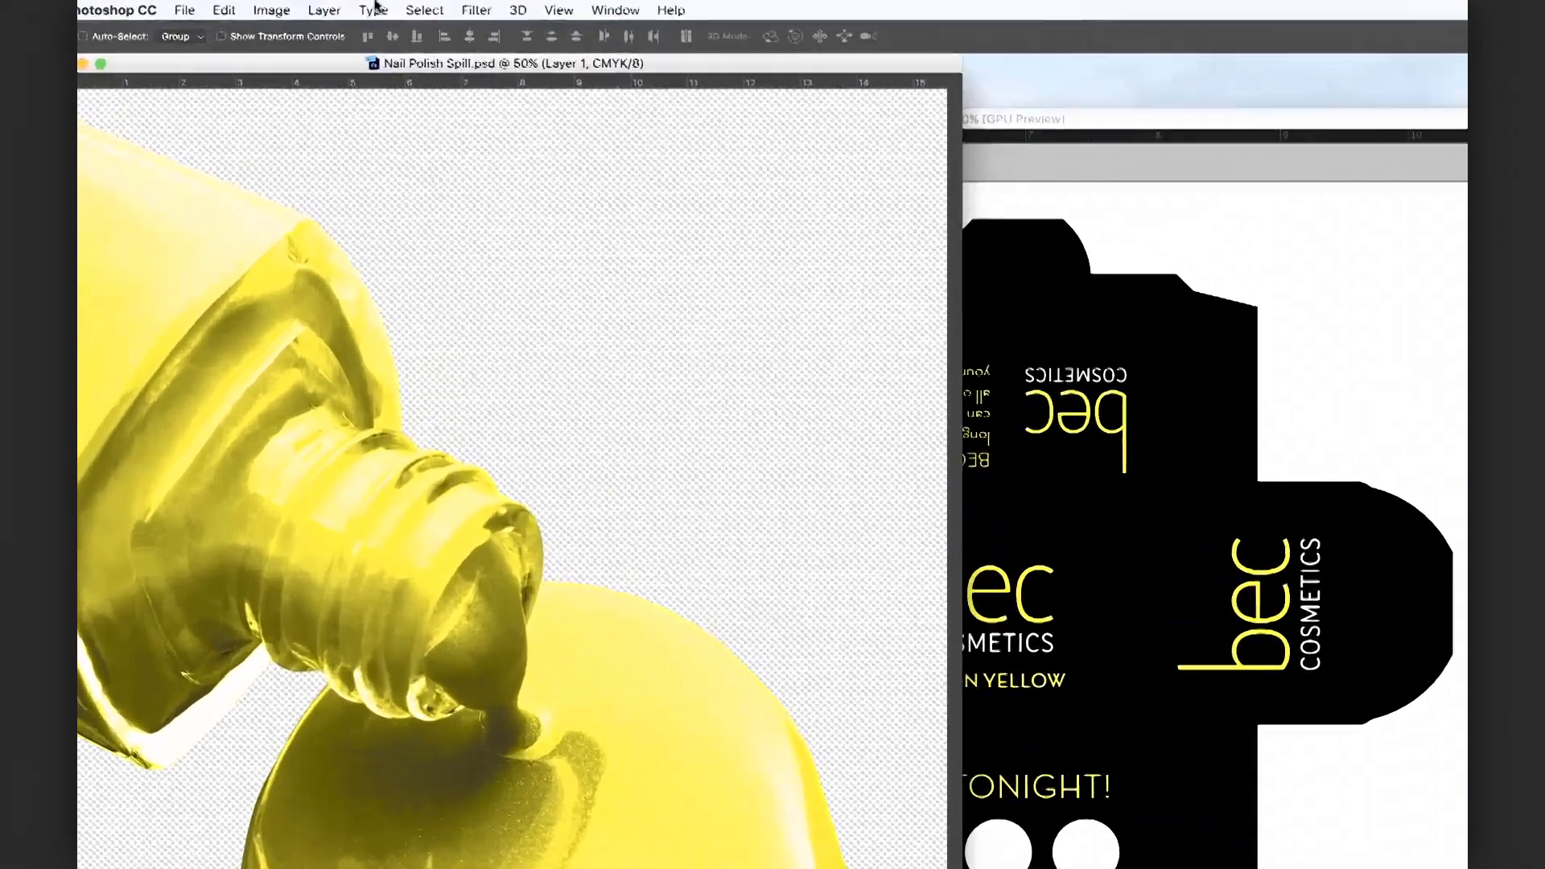
Set the image's colour mode to CMYK Color
click(214, 6)
mouse_move(292, 38)
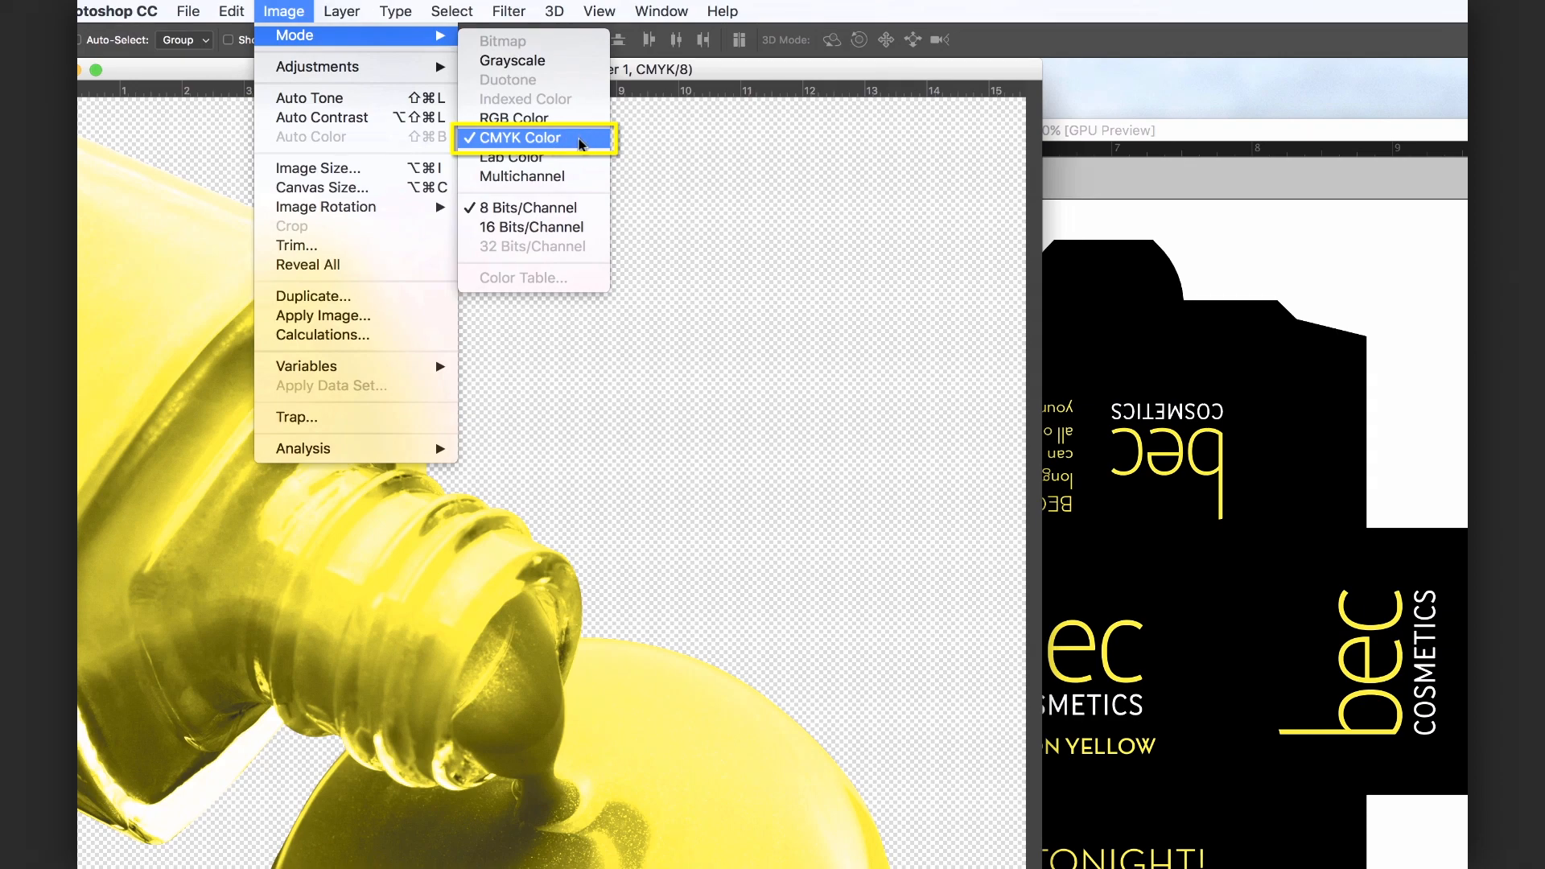
click(581, 143)
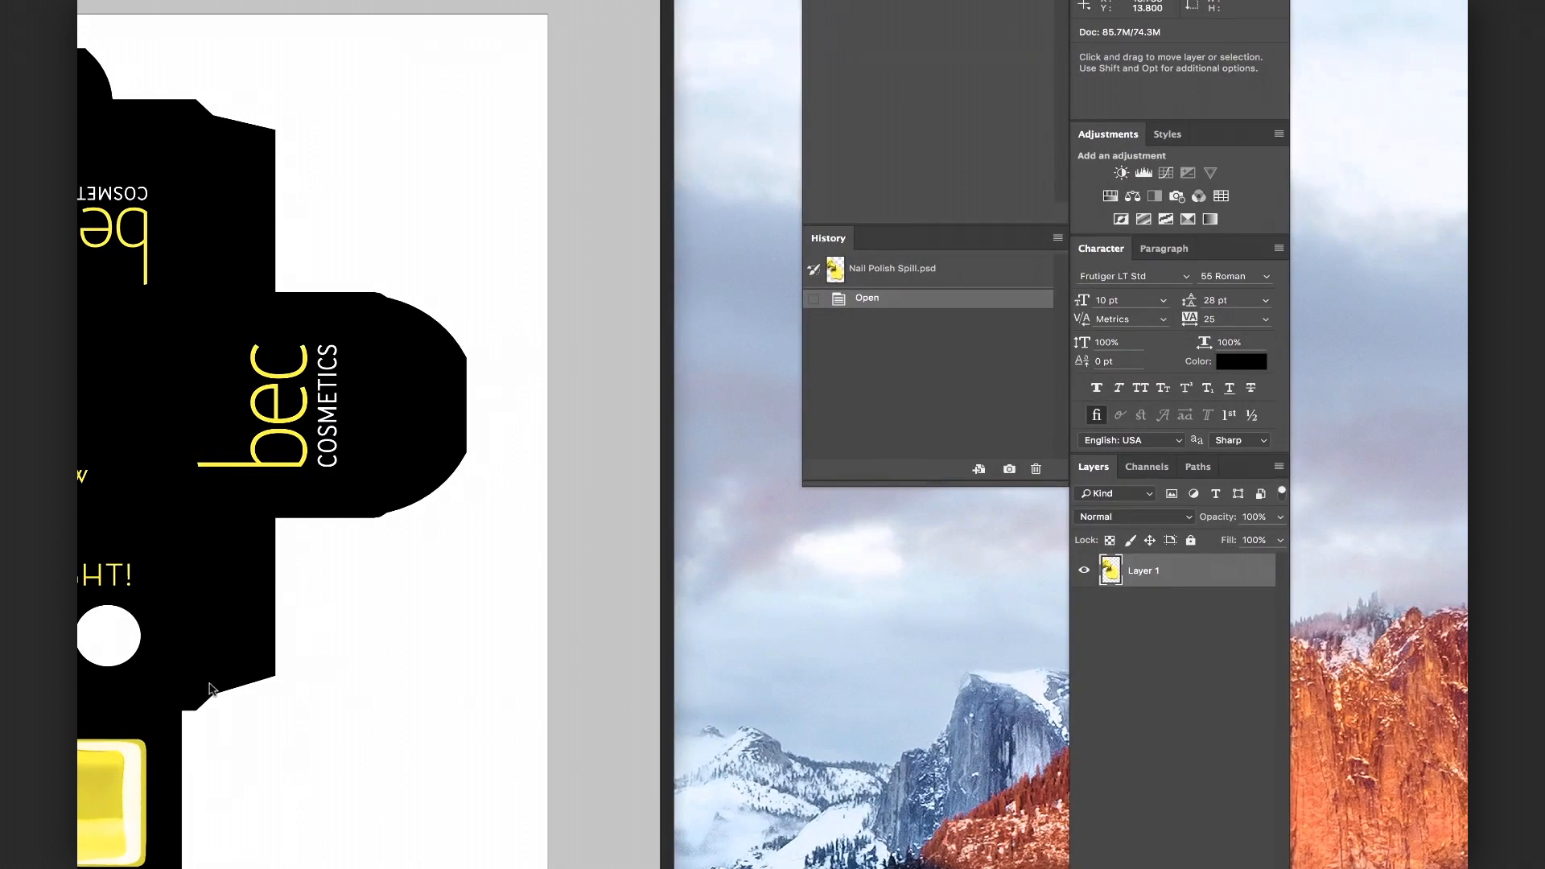
Create a new spot channel named NeonY
click(1147, 467)
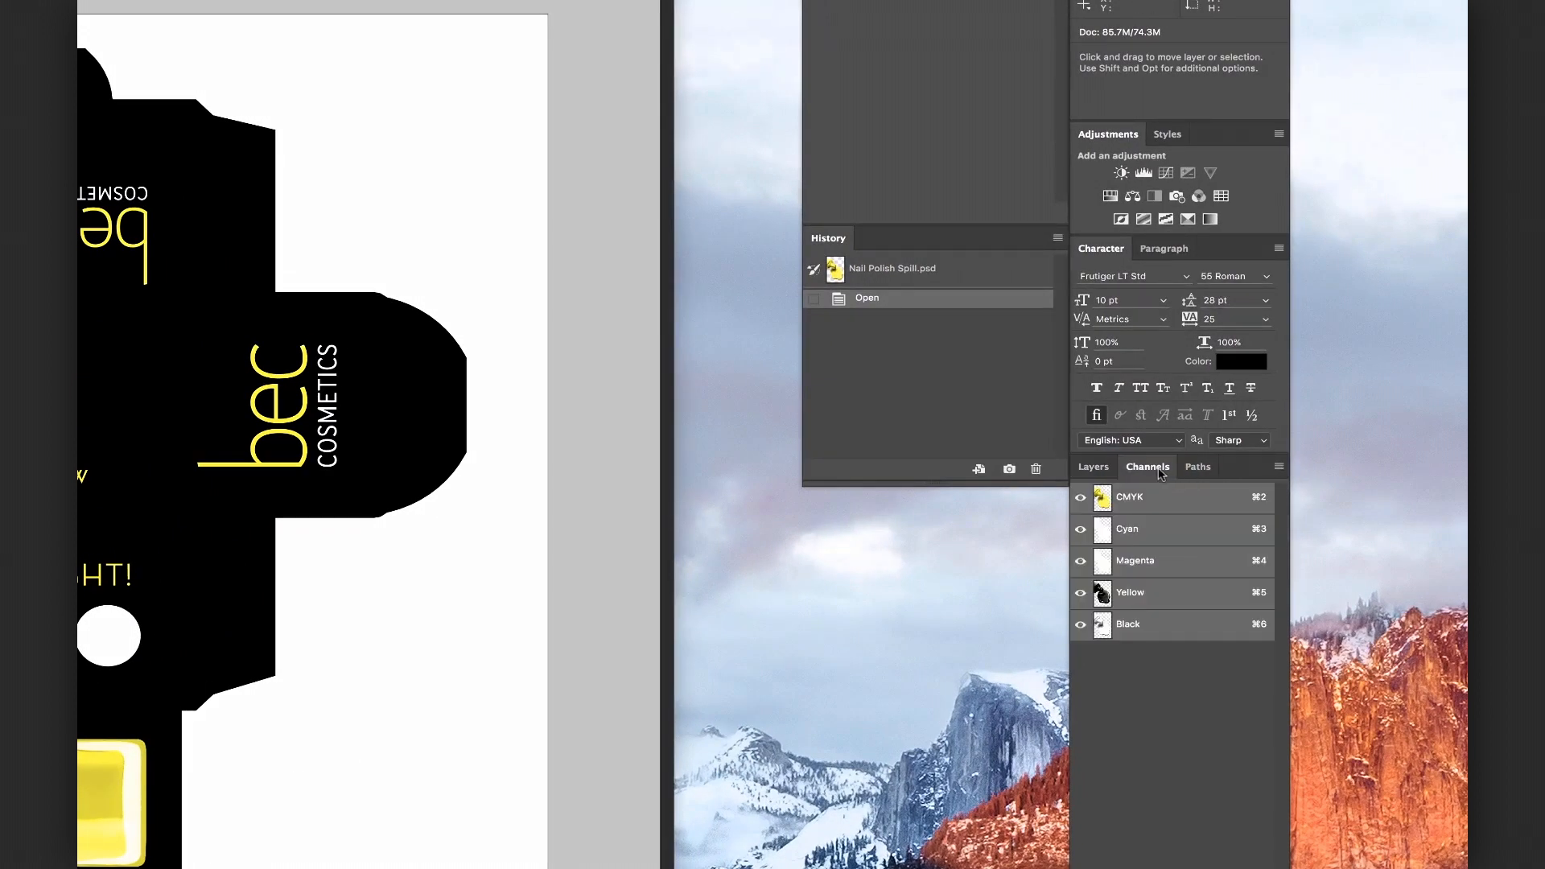
click(1278, 470)
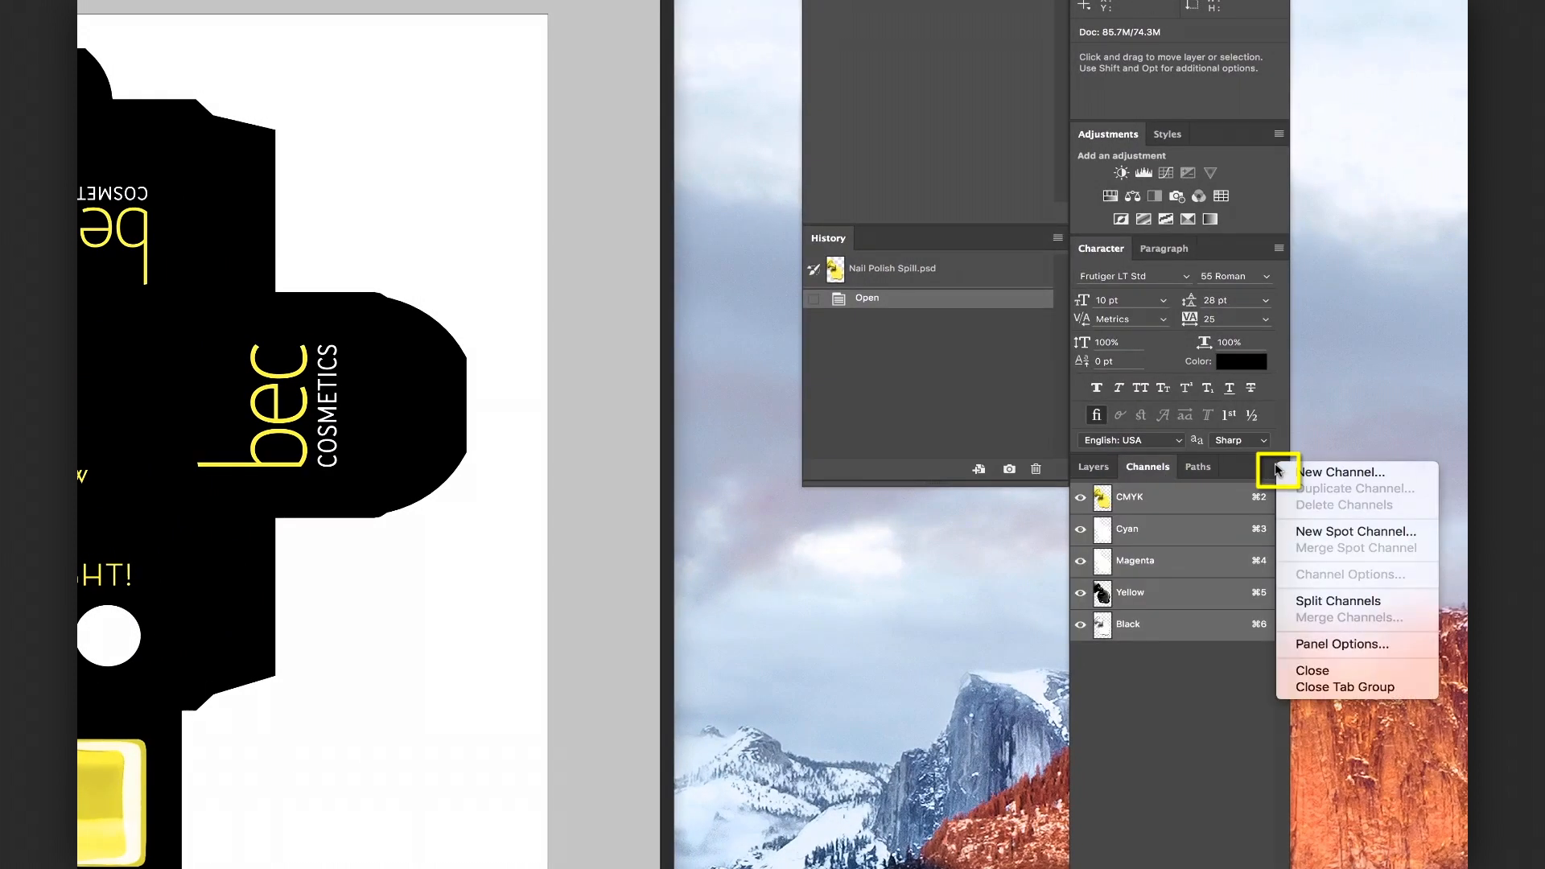
click(1423, 533)
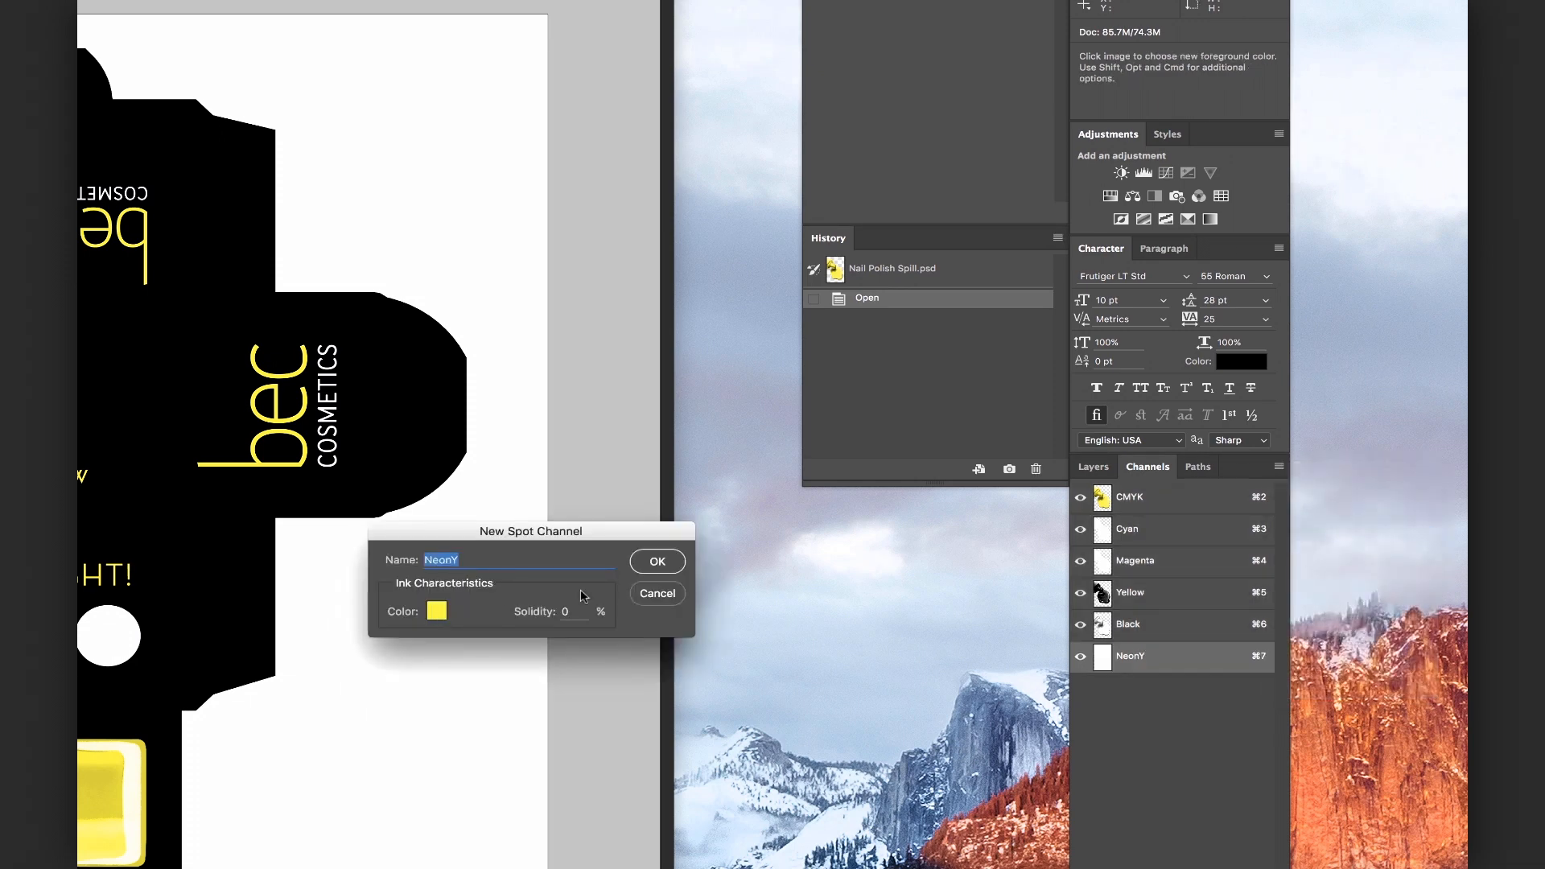
click(673, 564)
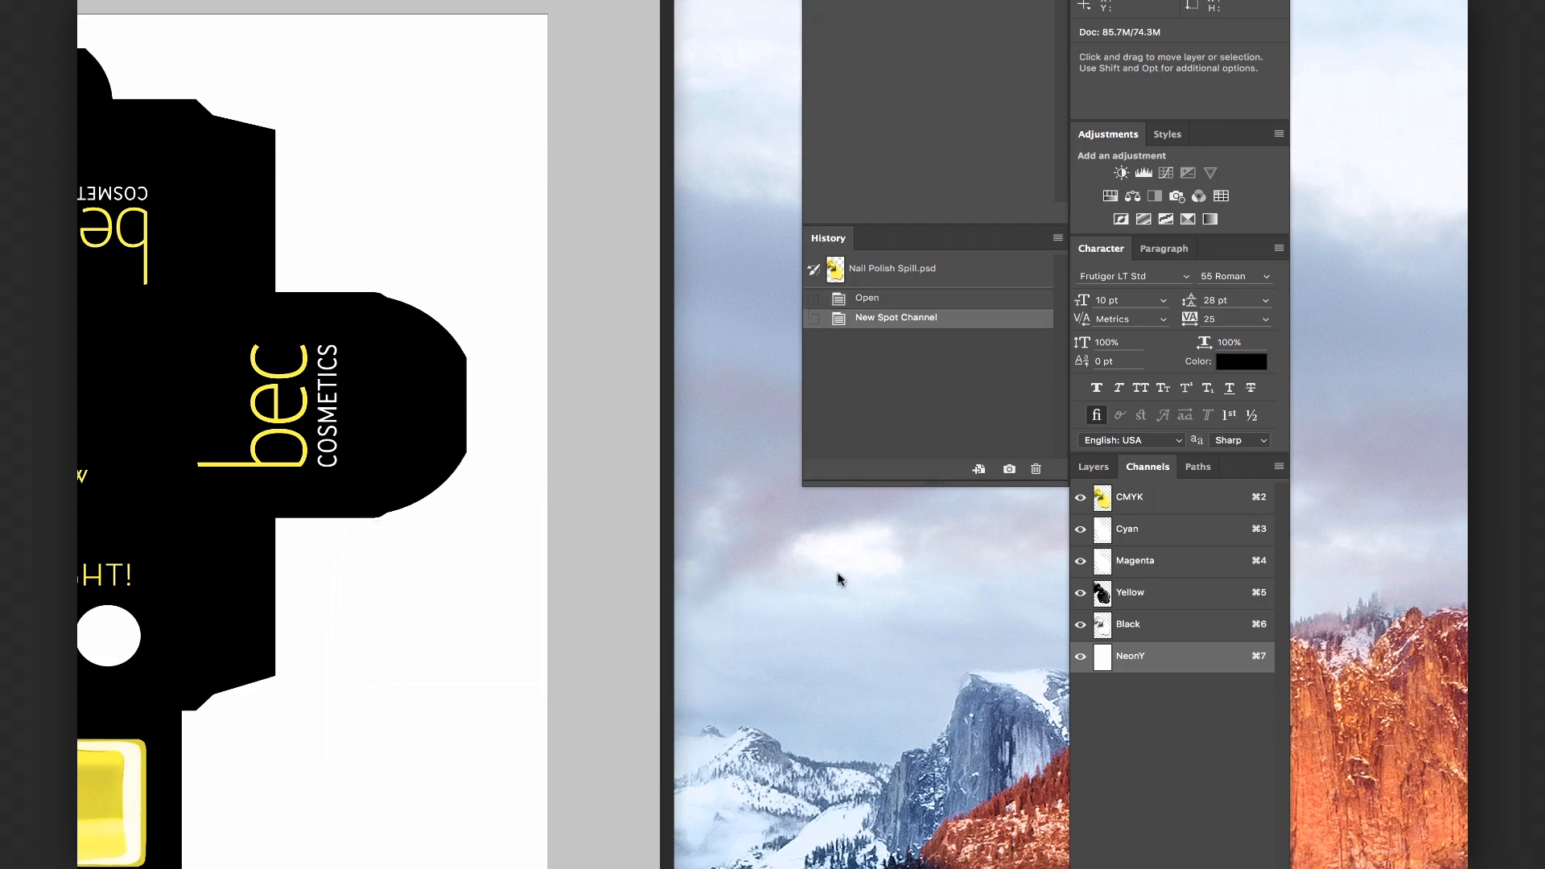
Select the whole Yellow channel and cut its contents
click(1202, 597)
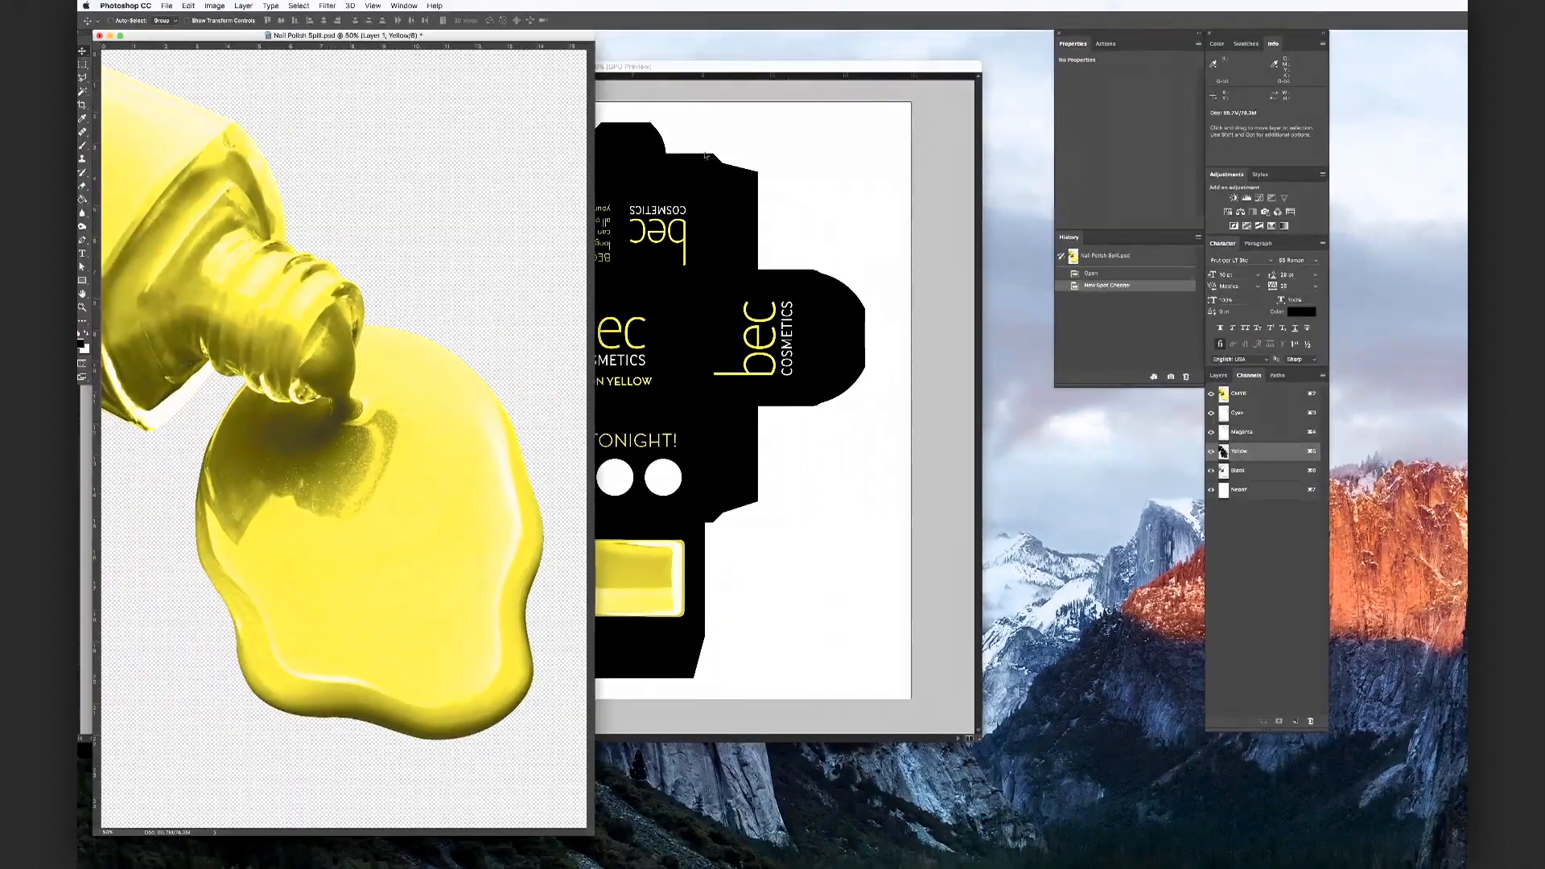
click(295, 5)
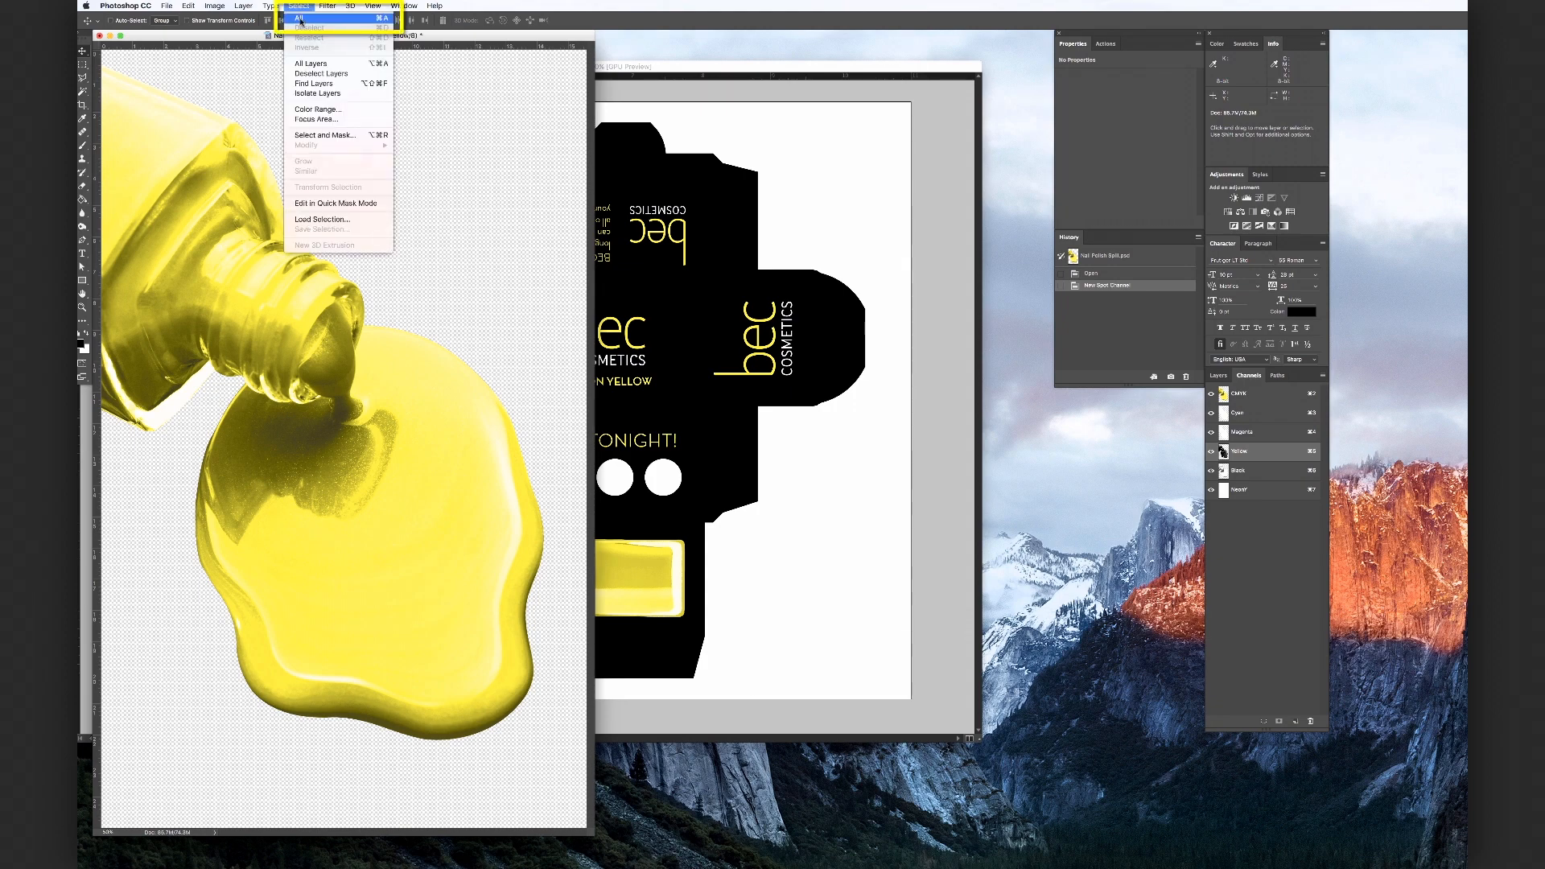
click(300, 18)
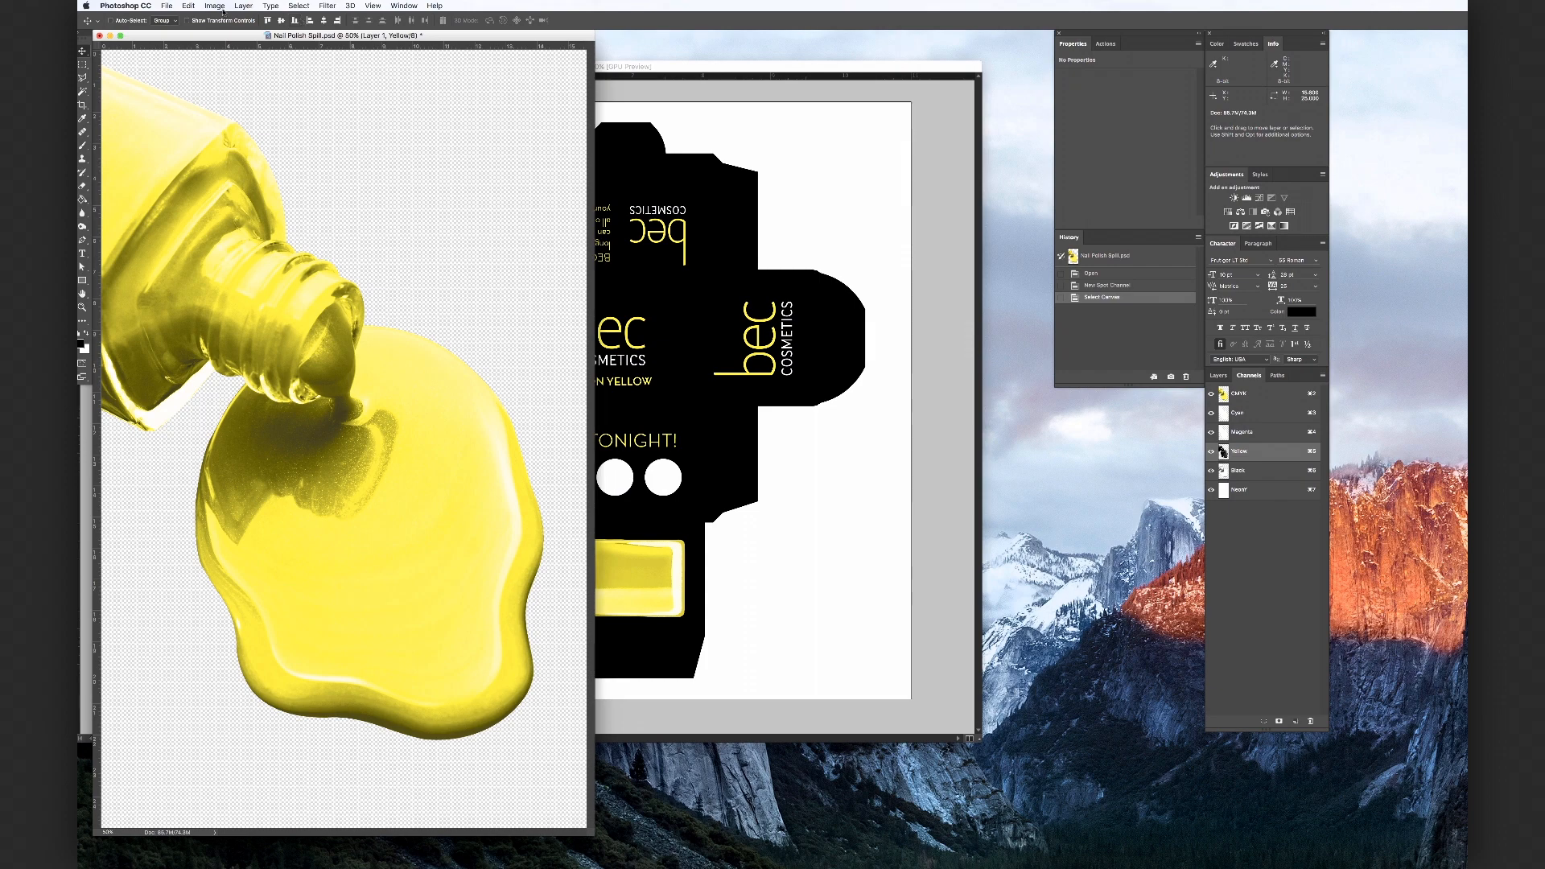
click(188, 5)
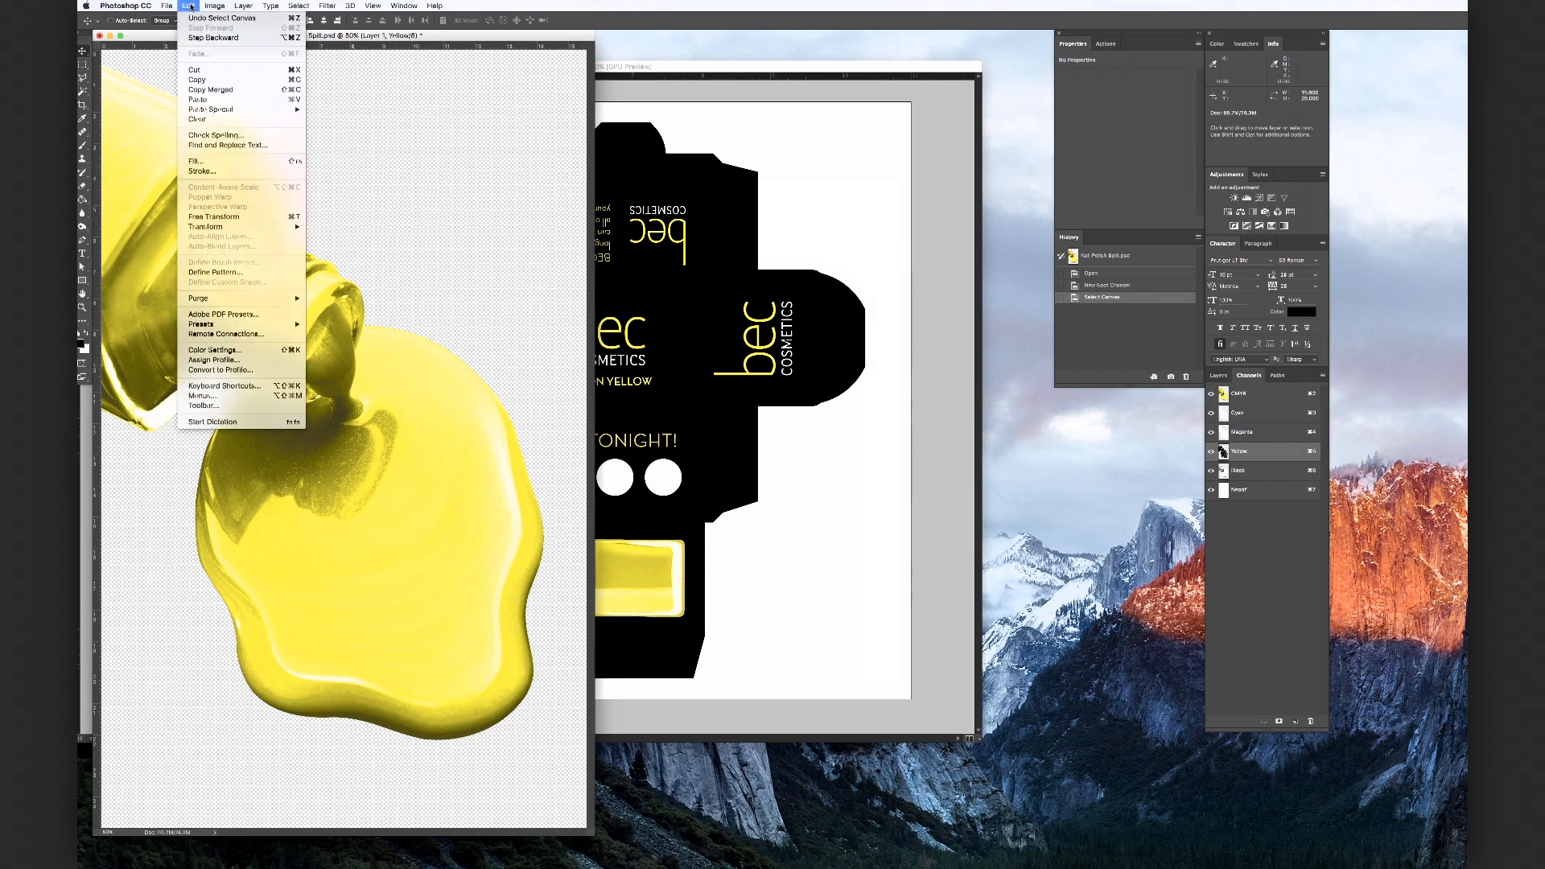
click(210, 70)
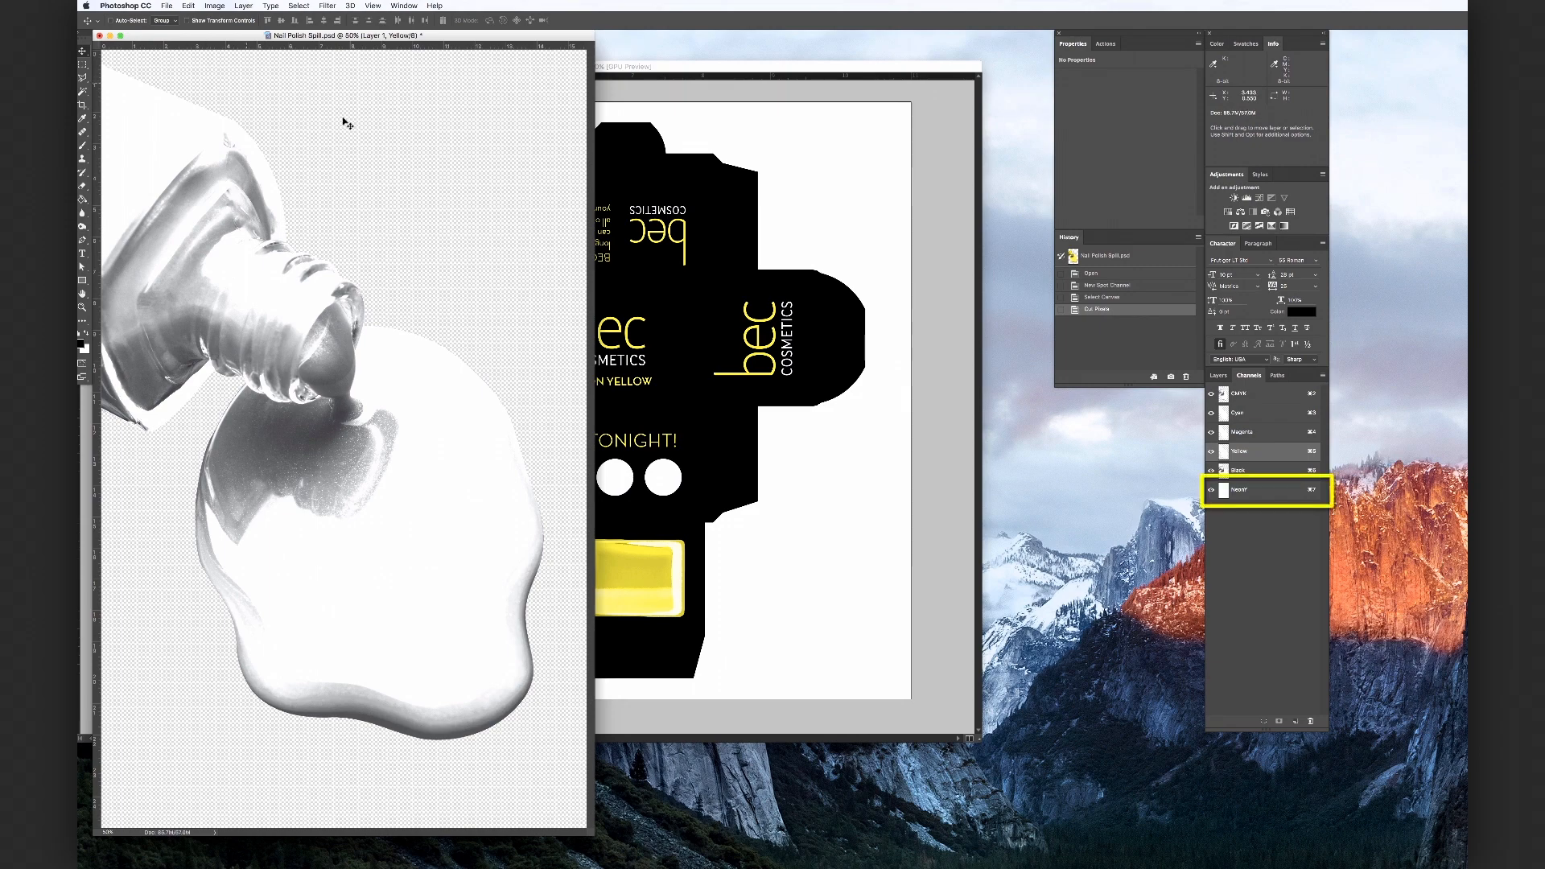
Paste the cut pixels in place into the NeonY spot channel and deselect
click(1278, 491)
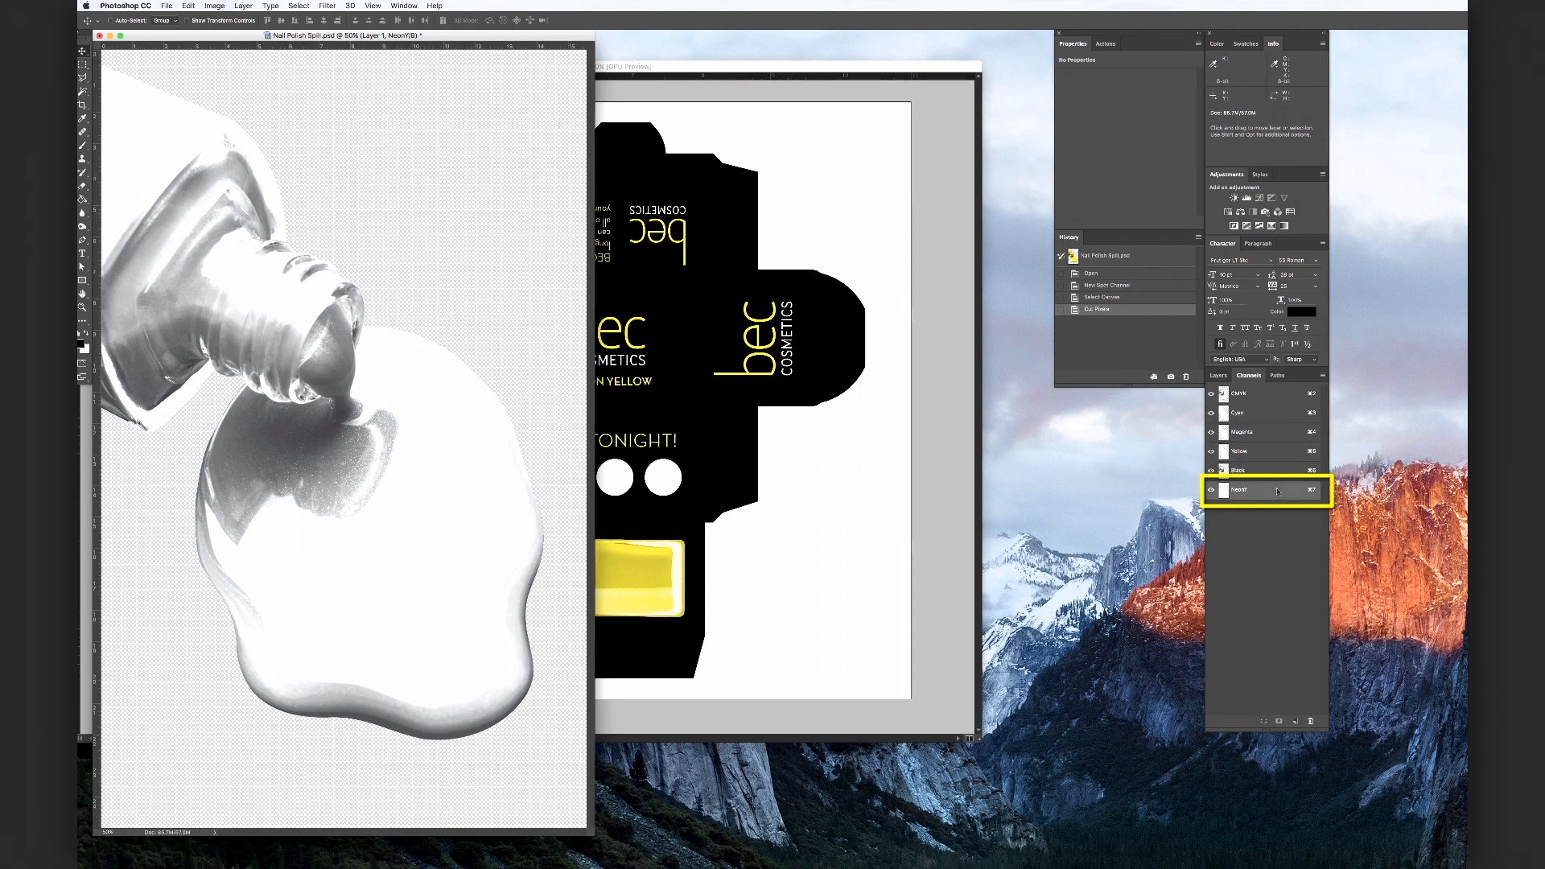
click(188, 6)
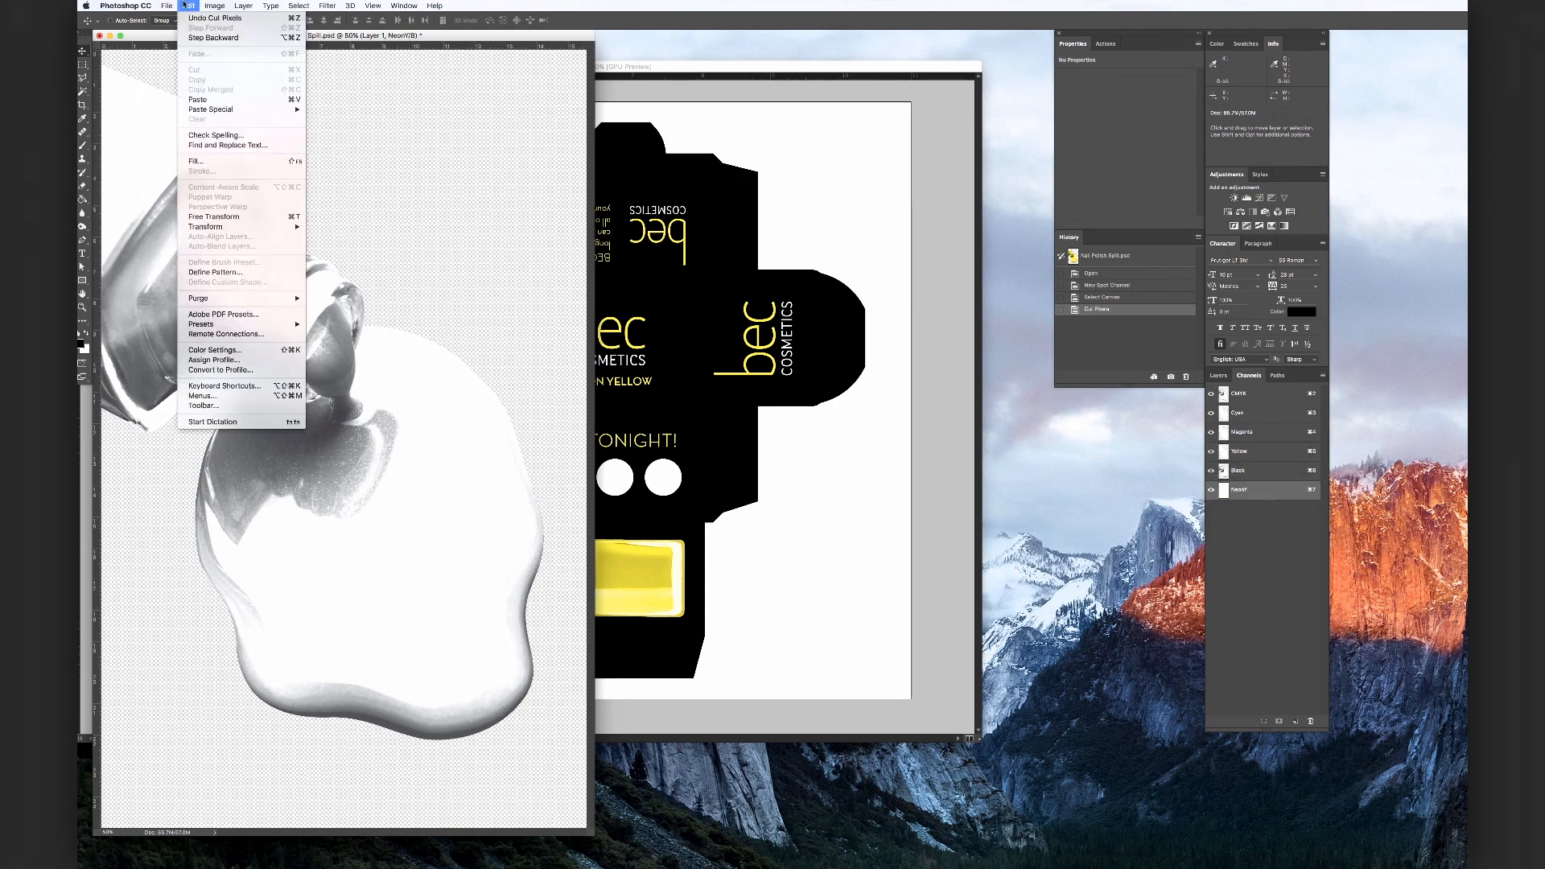
mouse_move(279, 110)
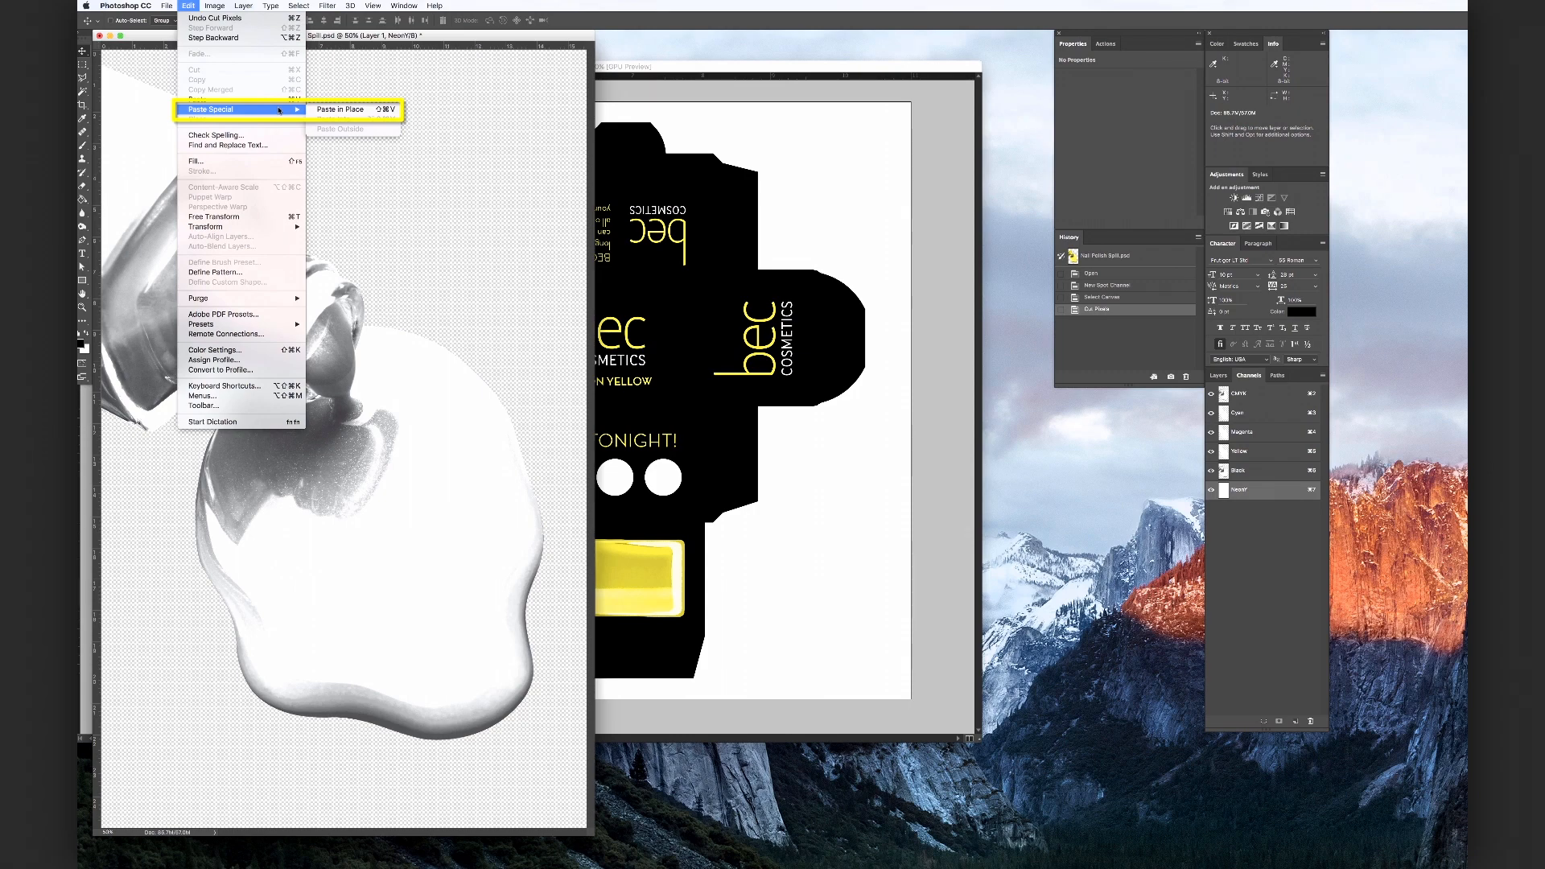
click(336, 110)
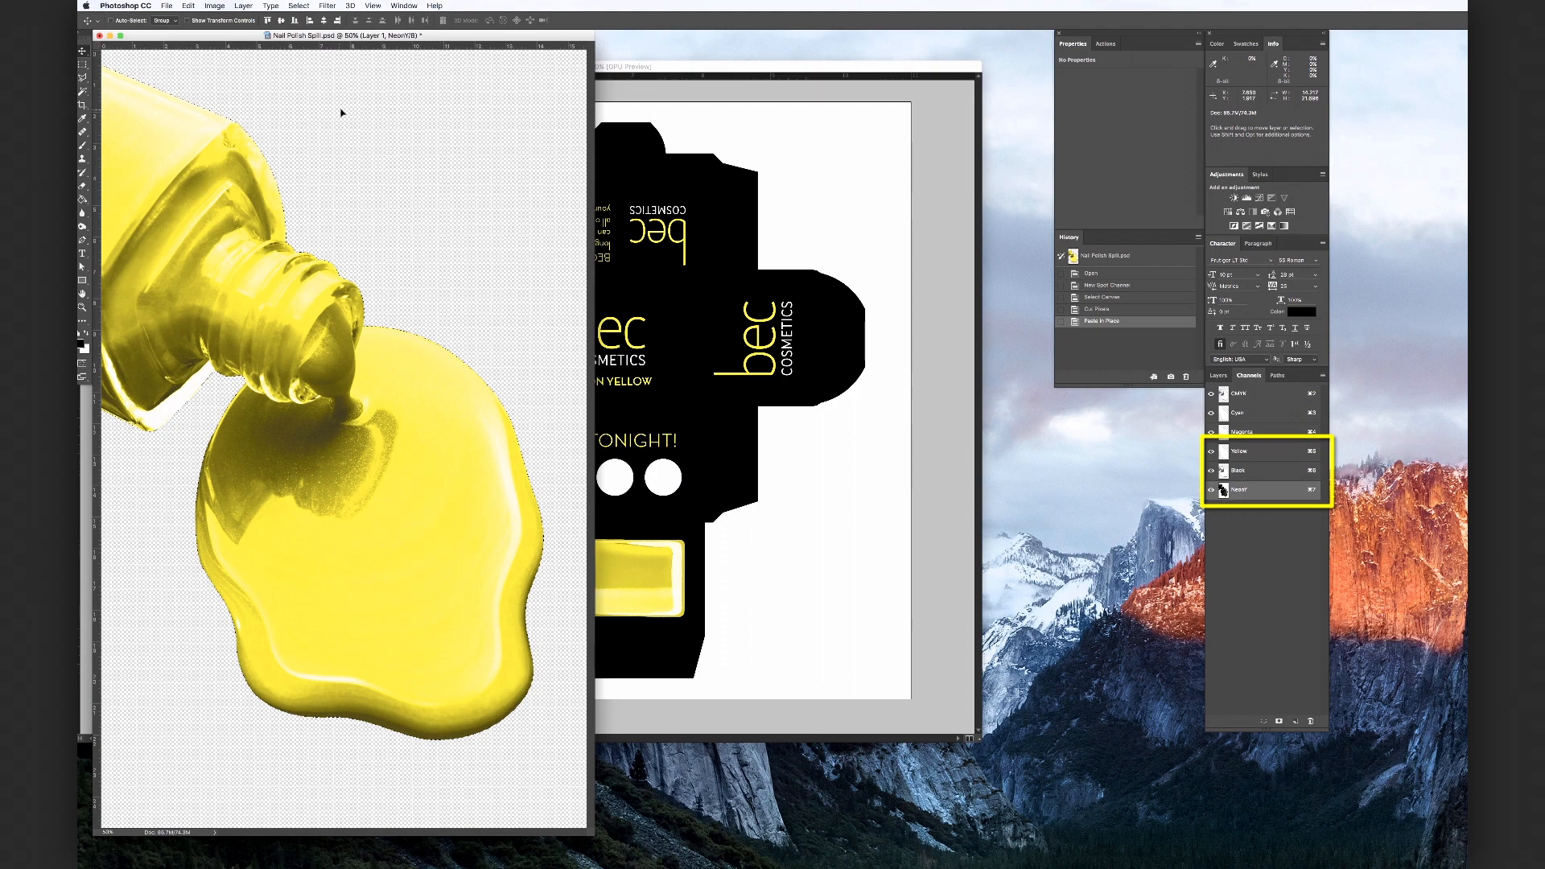
click(299, 6)
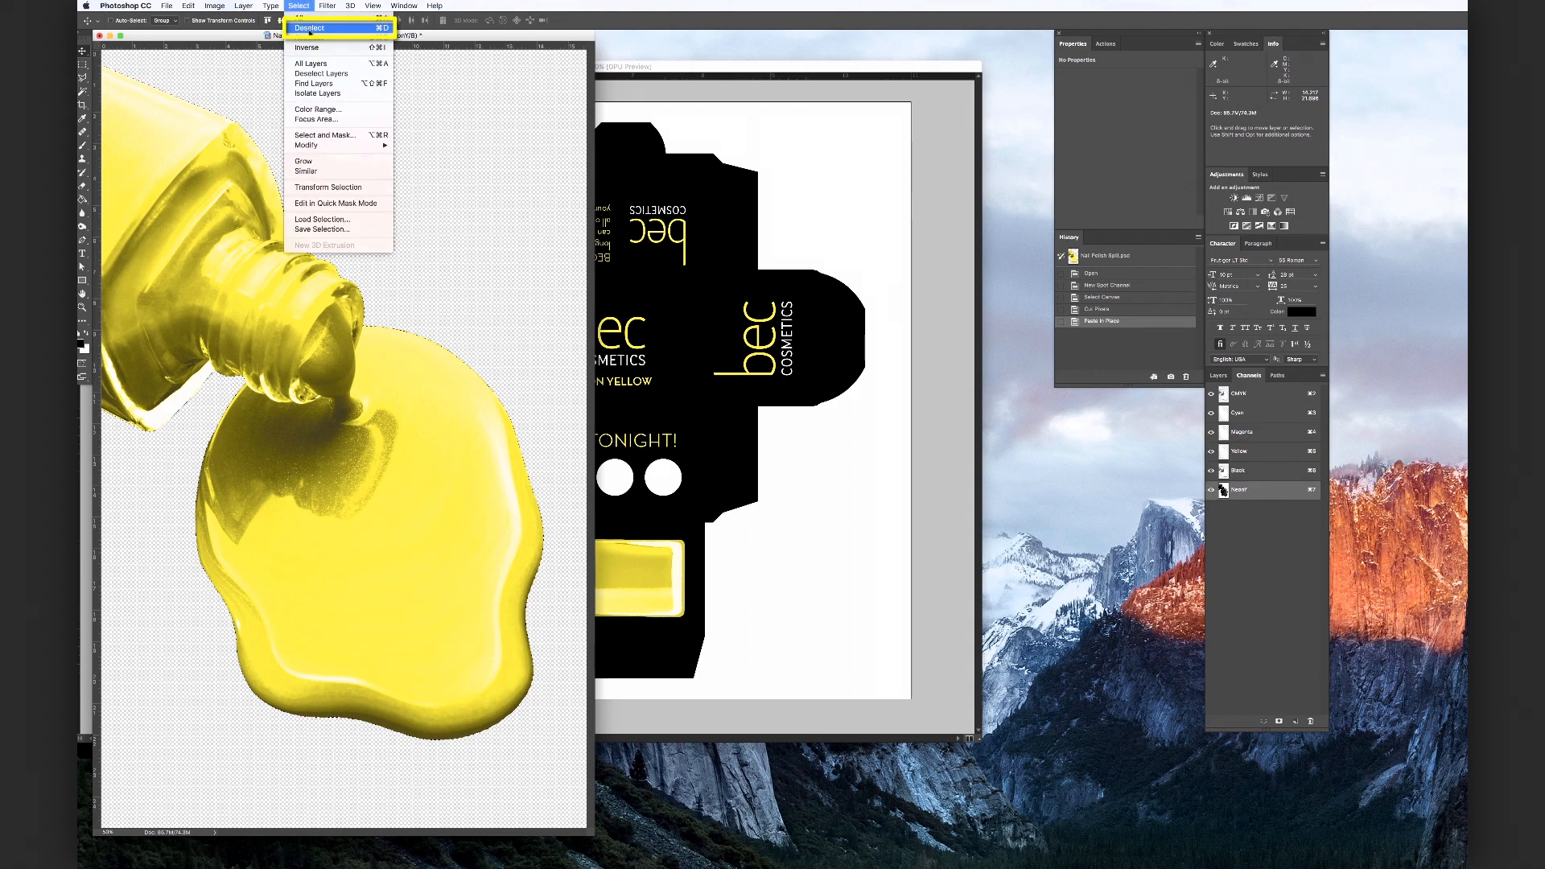
click(310, 29)
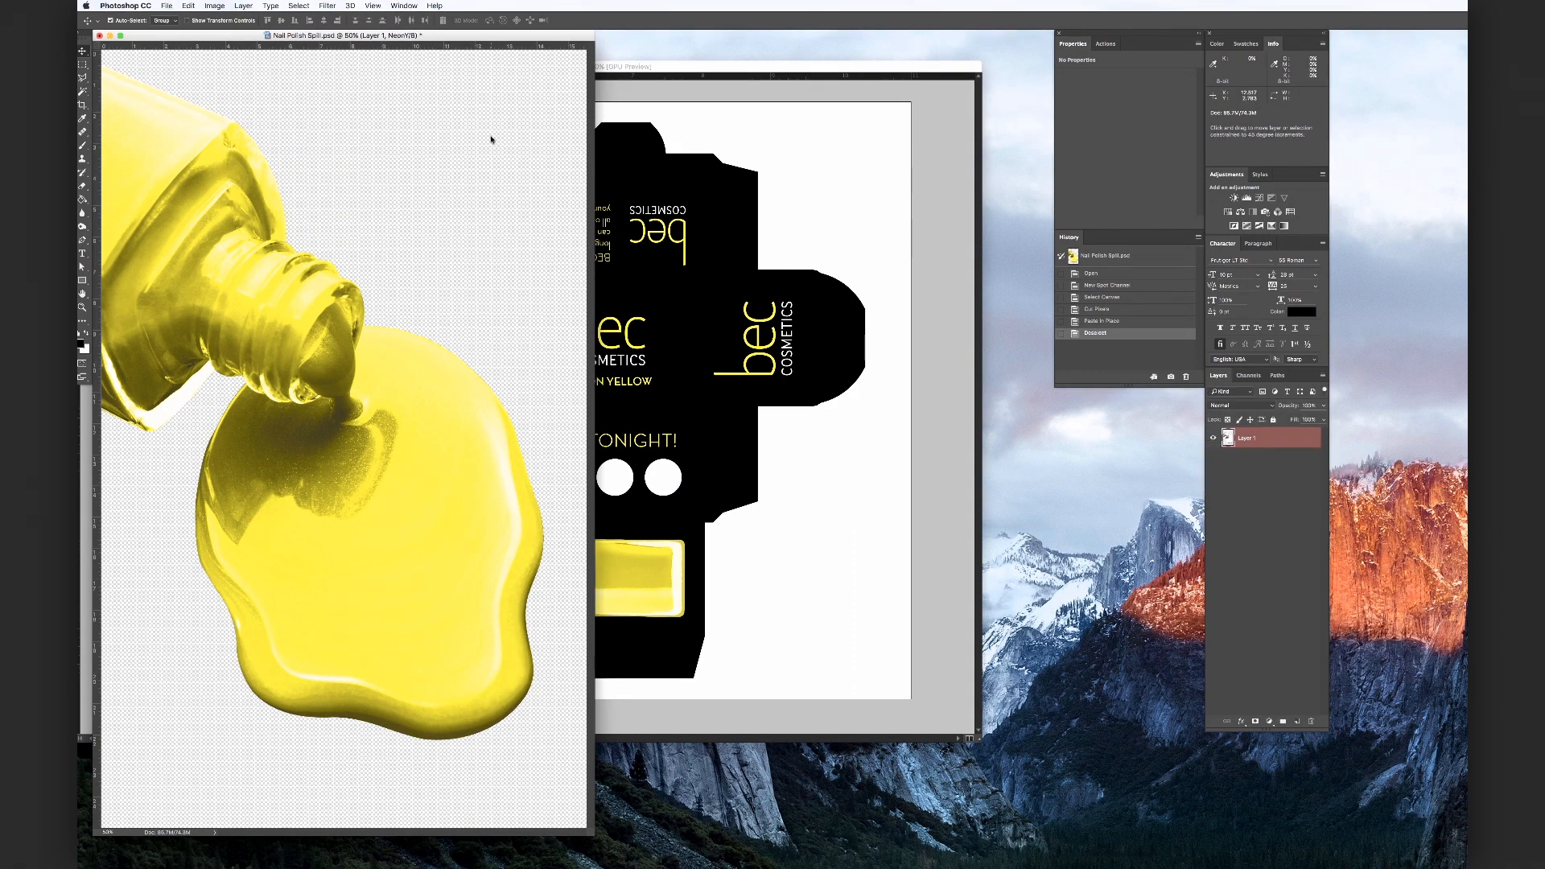
Save the image under the name Nail Polish Spill - Neon
key(super+shift+s)
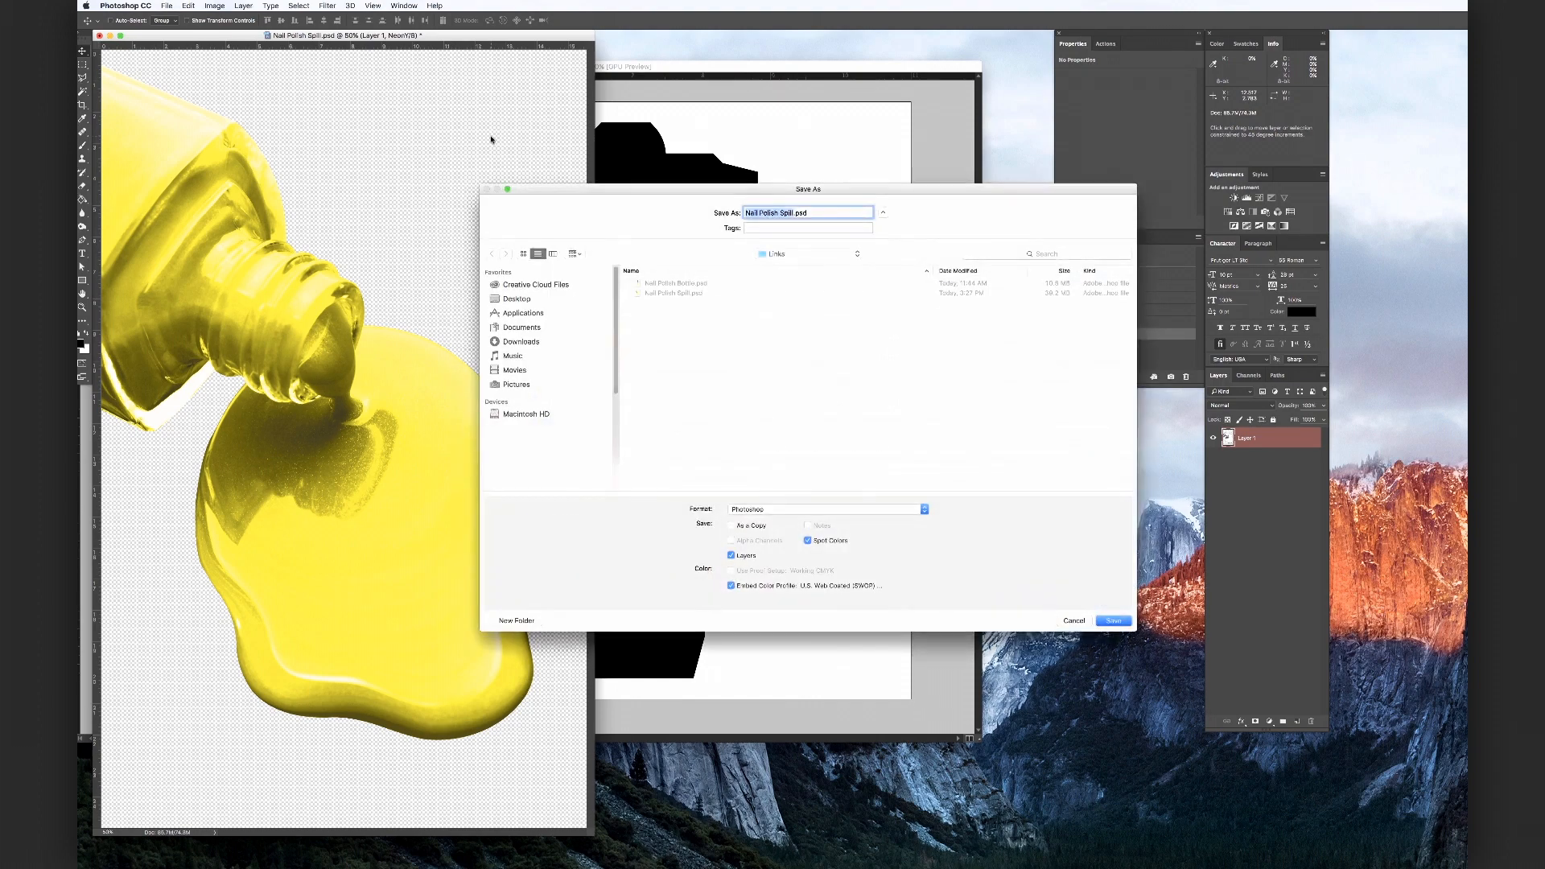
click(799, 214)
text(- Neon)
click(1114, 621)
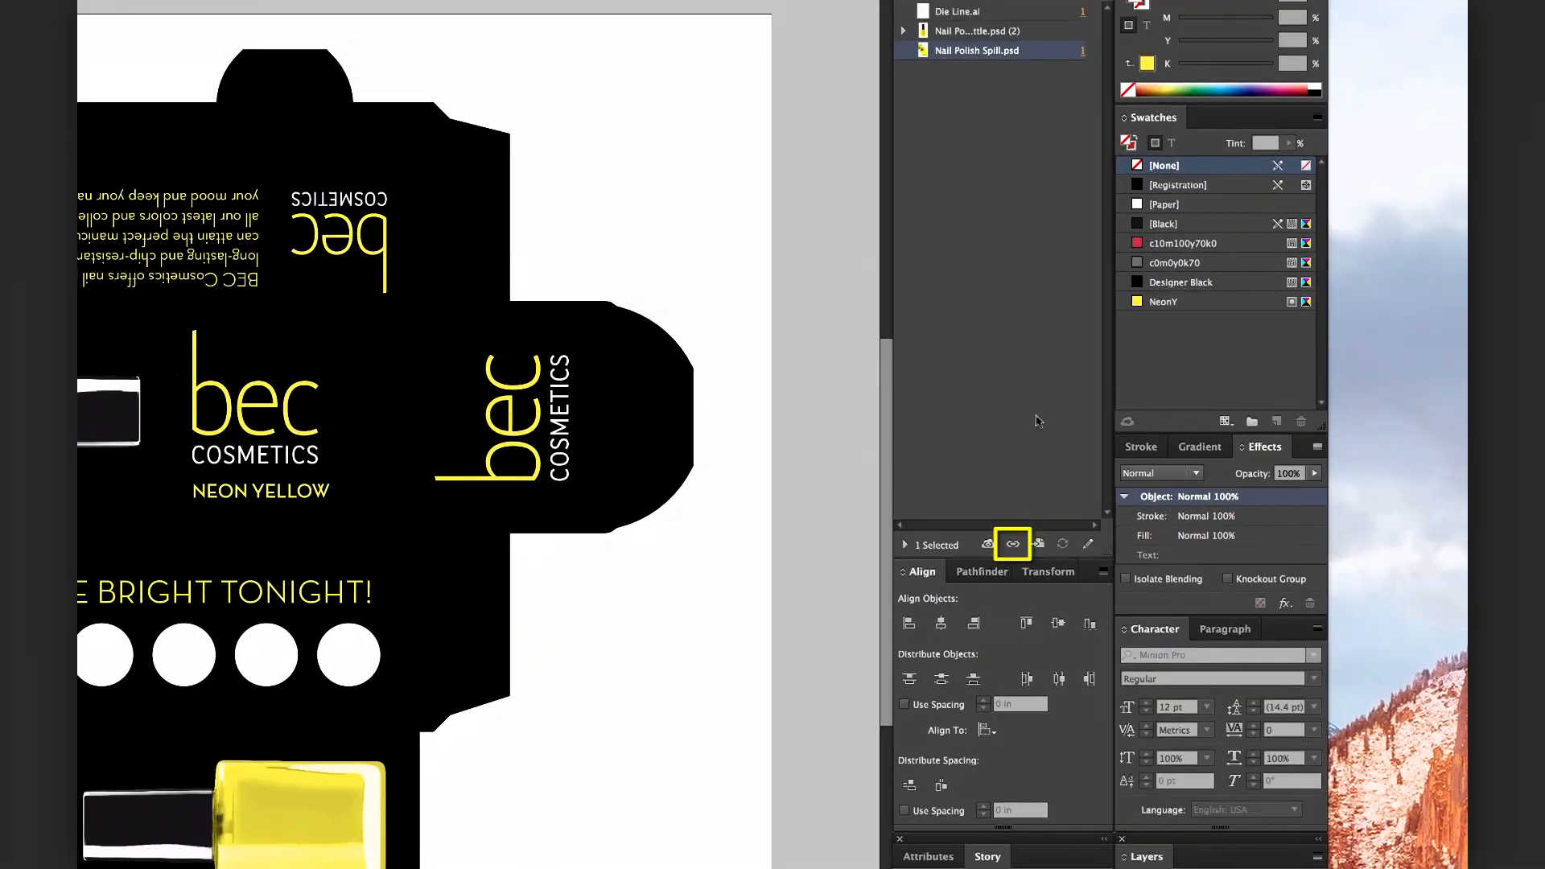
Relink the spill image to Nail Polish Spill - Neon.psd
click(1014, 546)
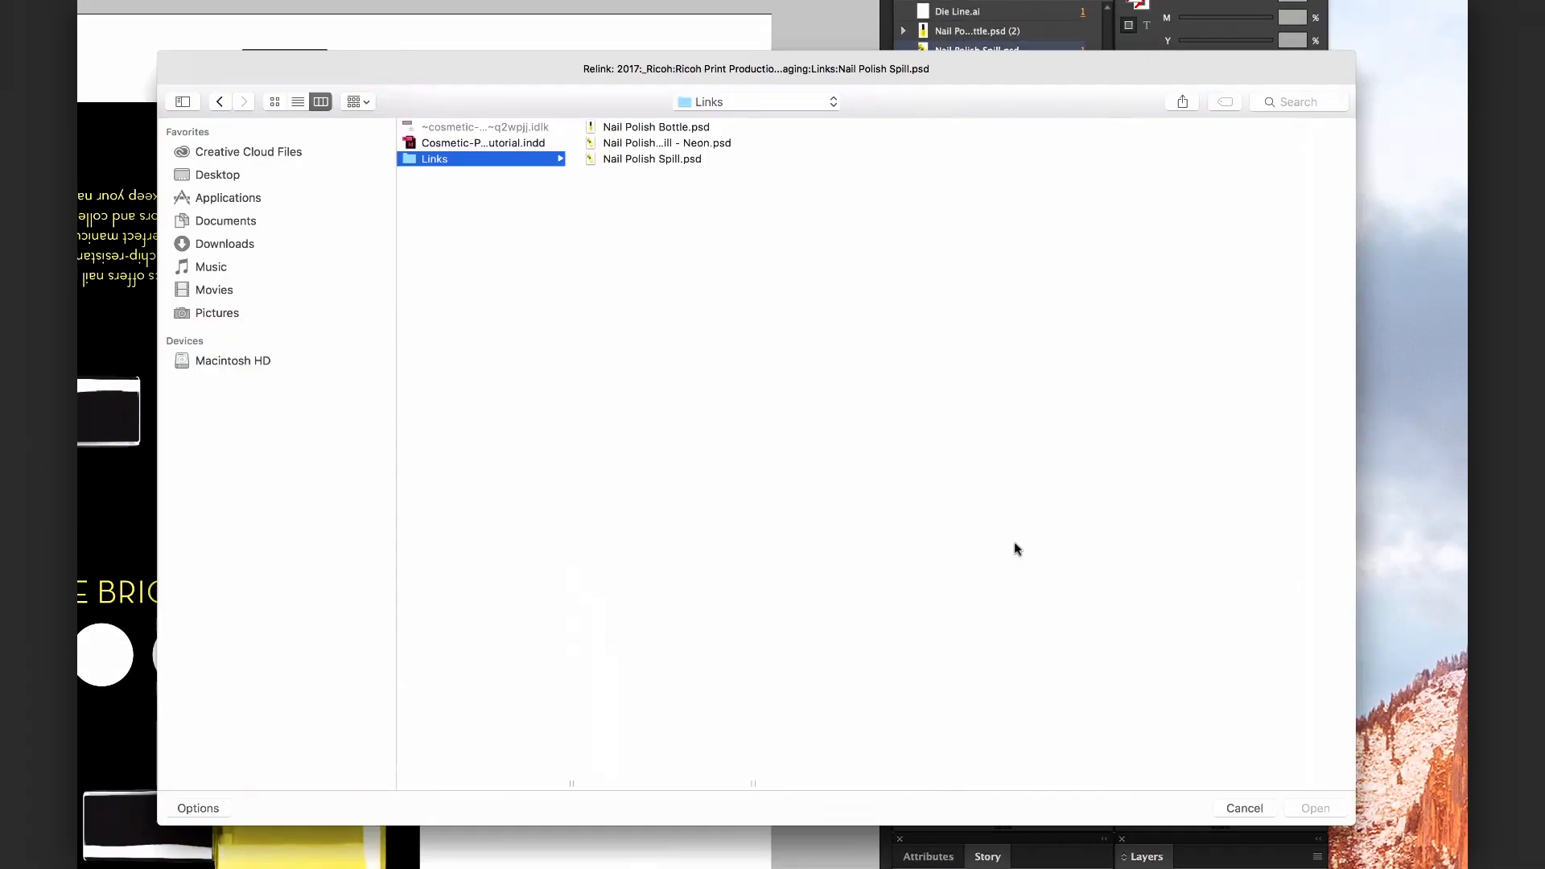
click(658, 145)
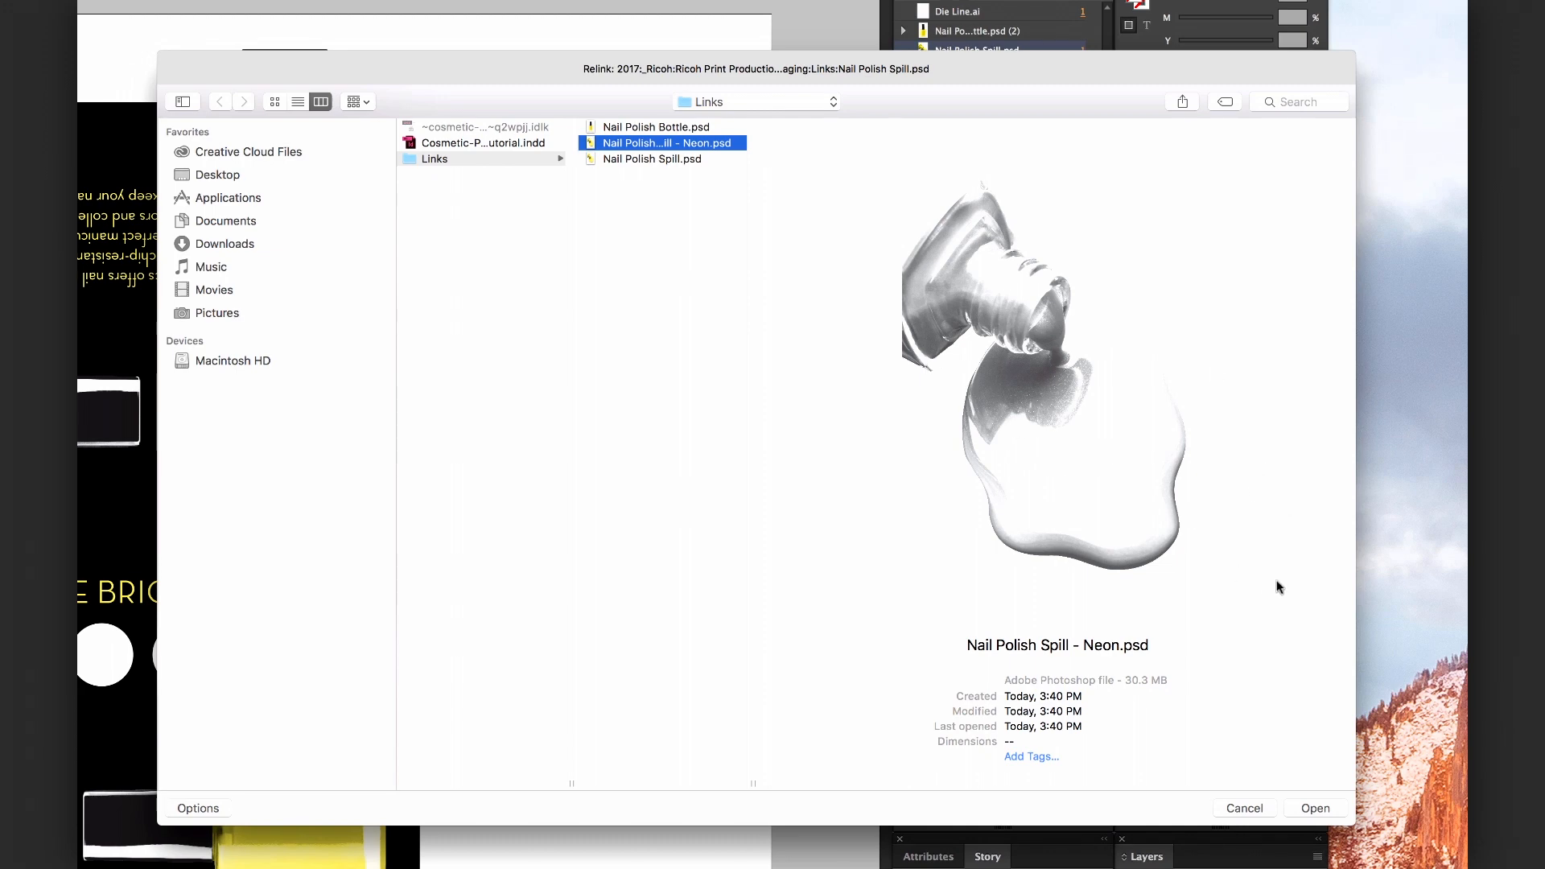
click(1315, 811)
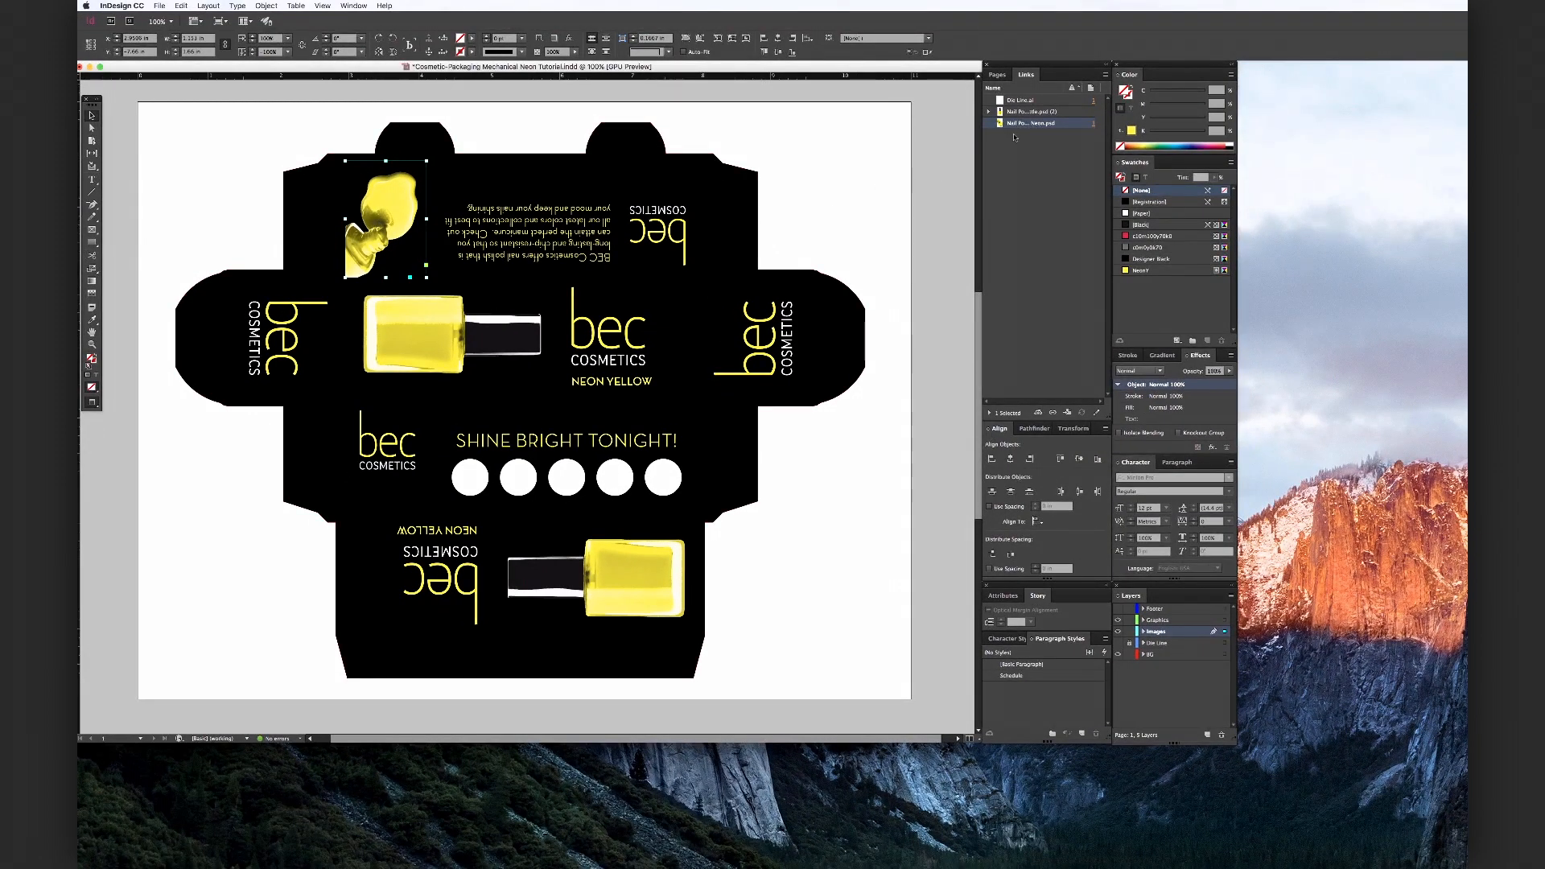
Open the linked Nail Polish Bottle image for editing in Photoshop with Edit Original
click(1039, 111)
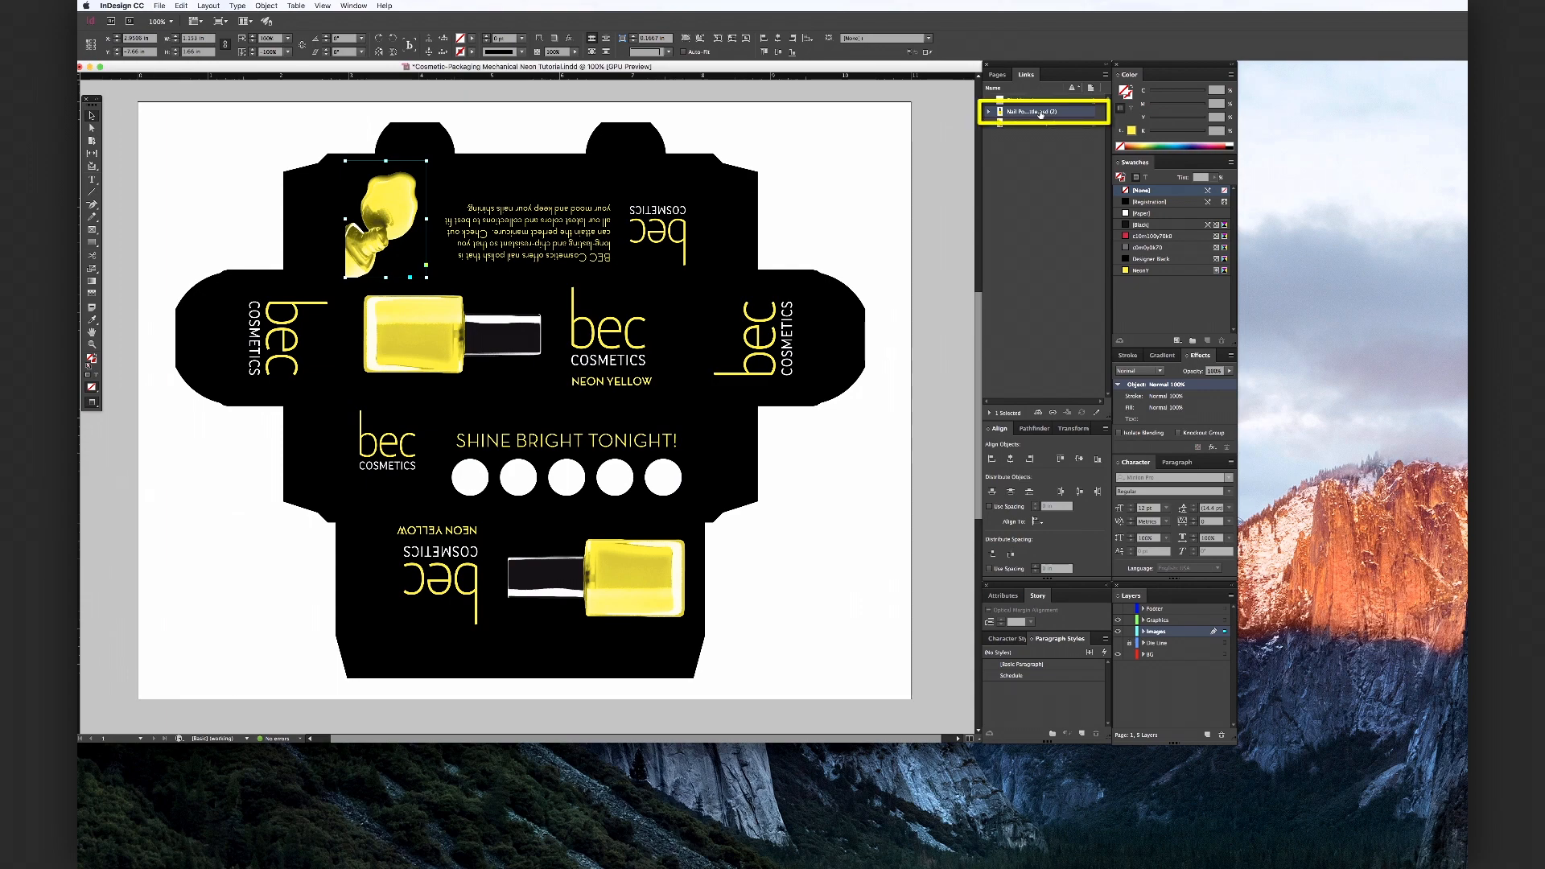
right_click(1041, 114)
click(1064, 182)
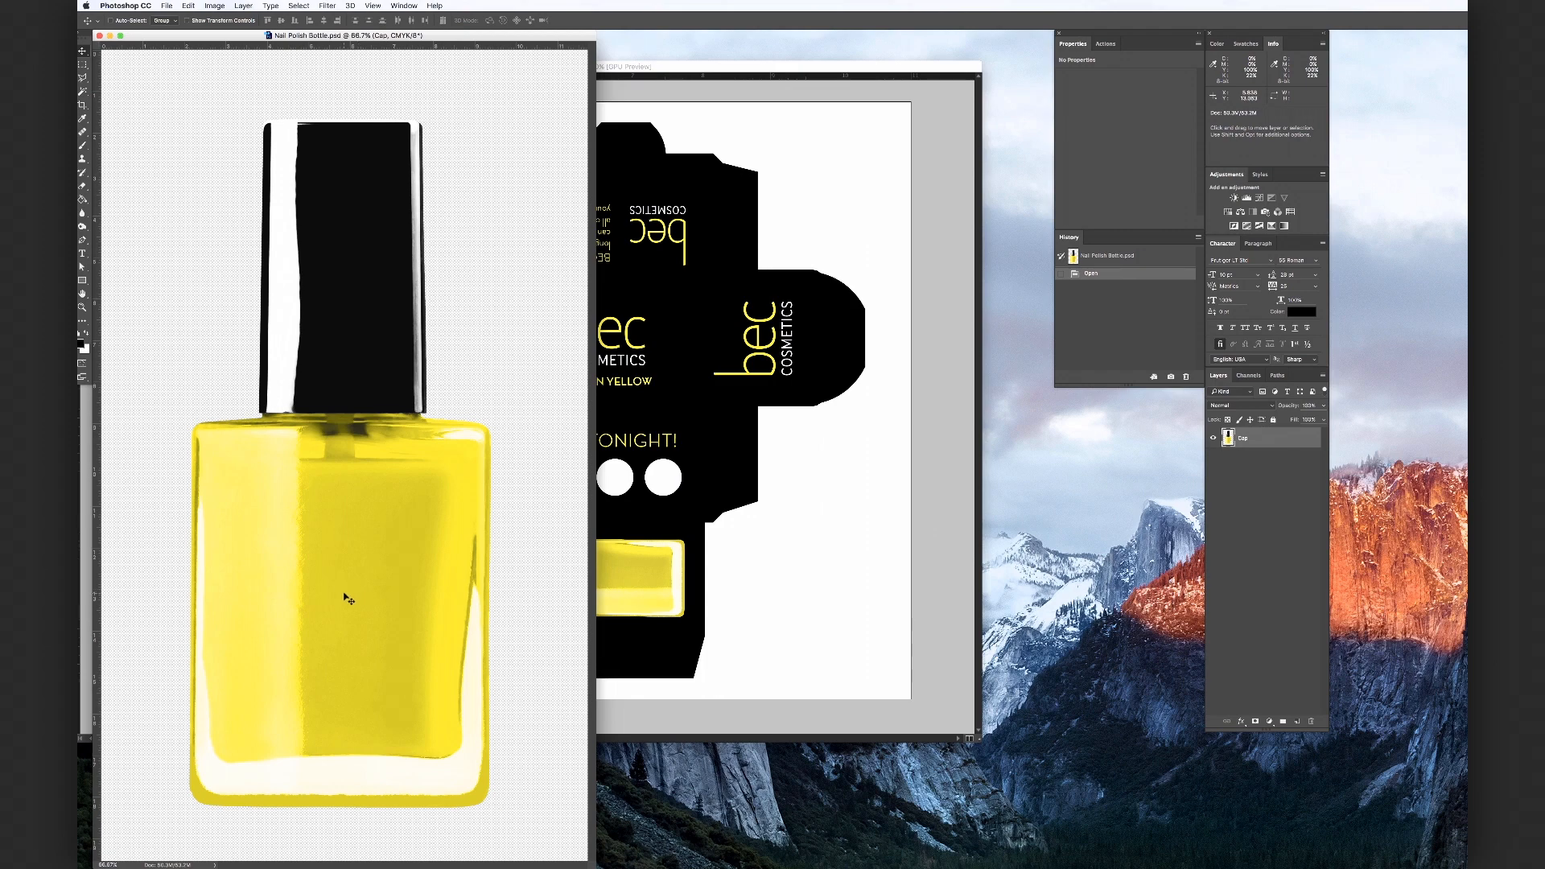
Keep the bottle image in CMYK Color mode and create a new spot channel named NeonY
mouse_move(241, 18)
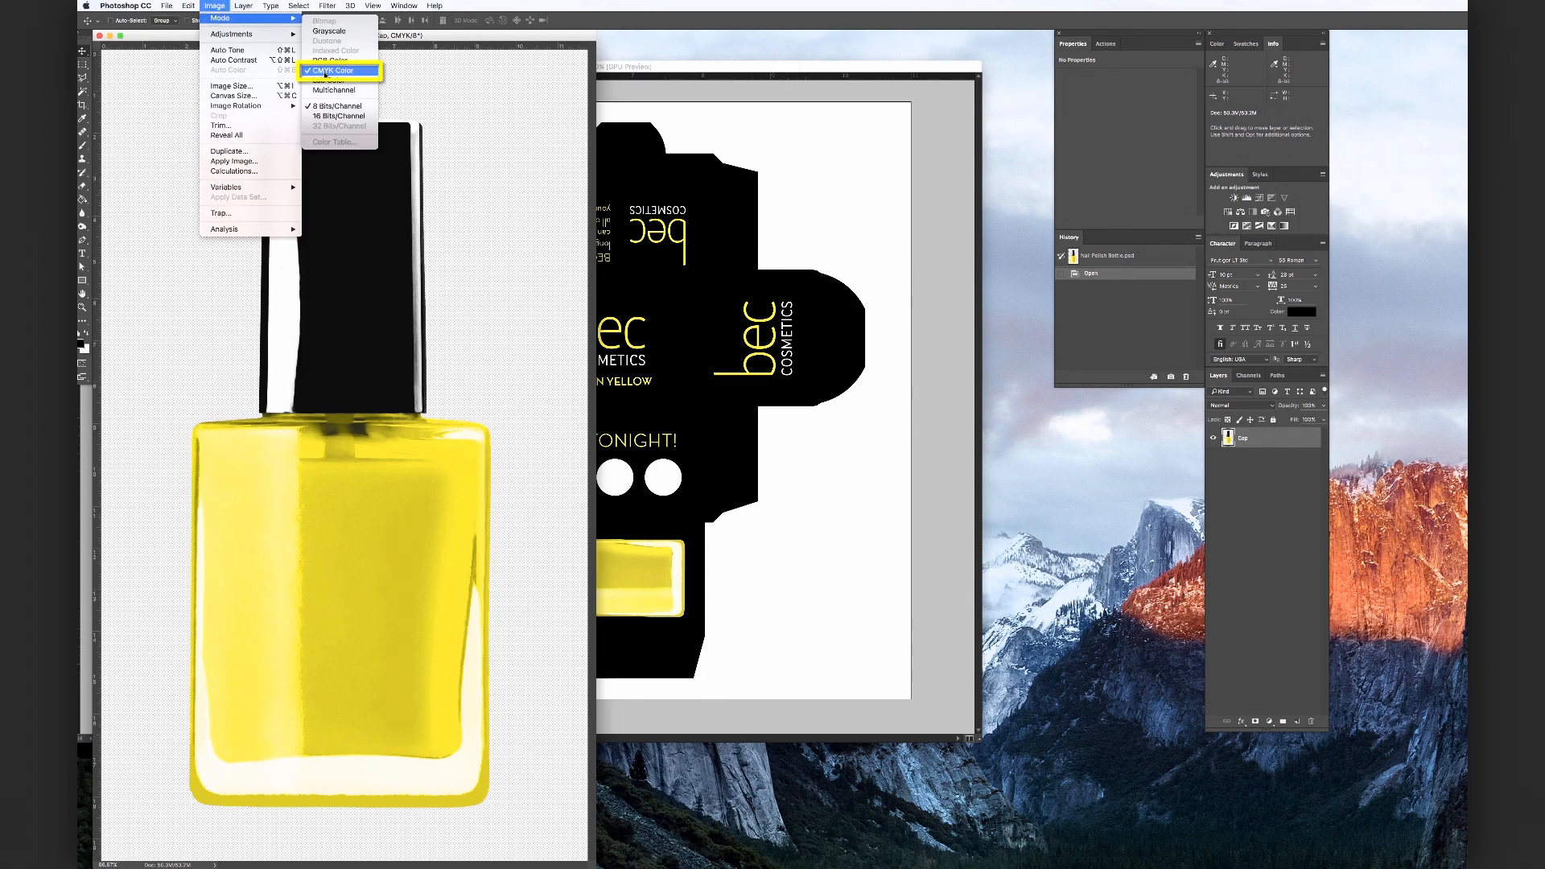
click(326, 73)
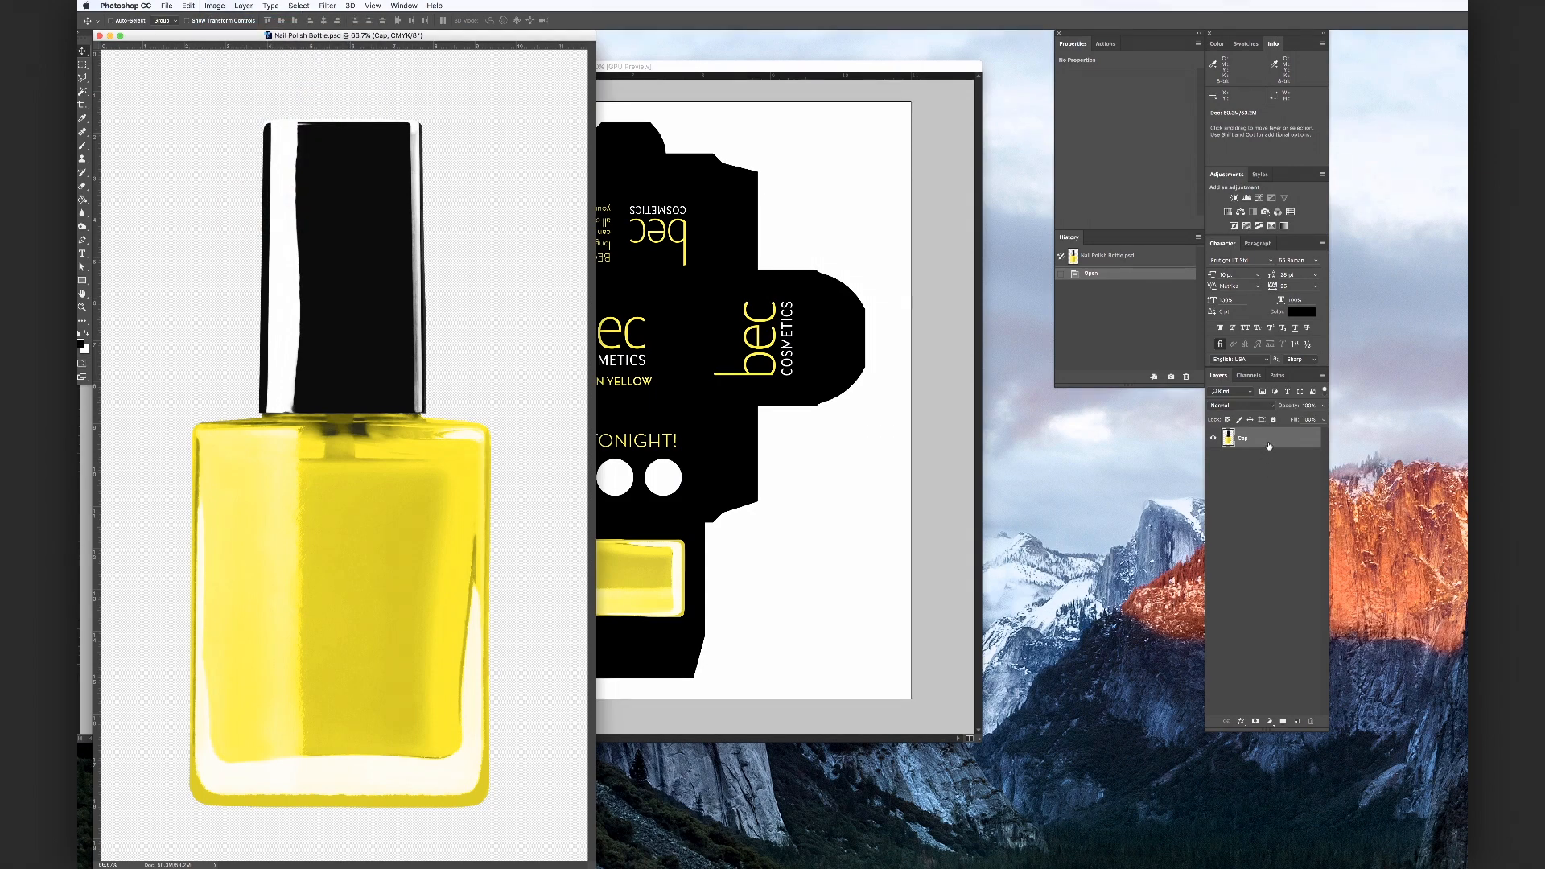
click(1249, 375)
click(1323, 375)
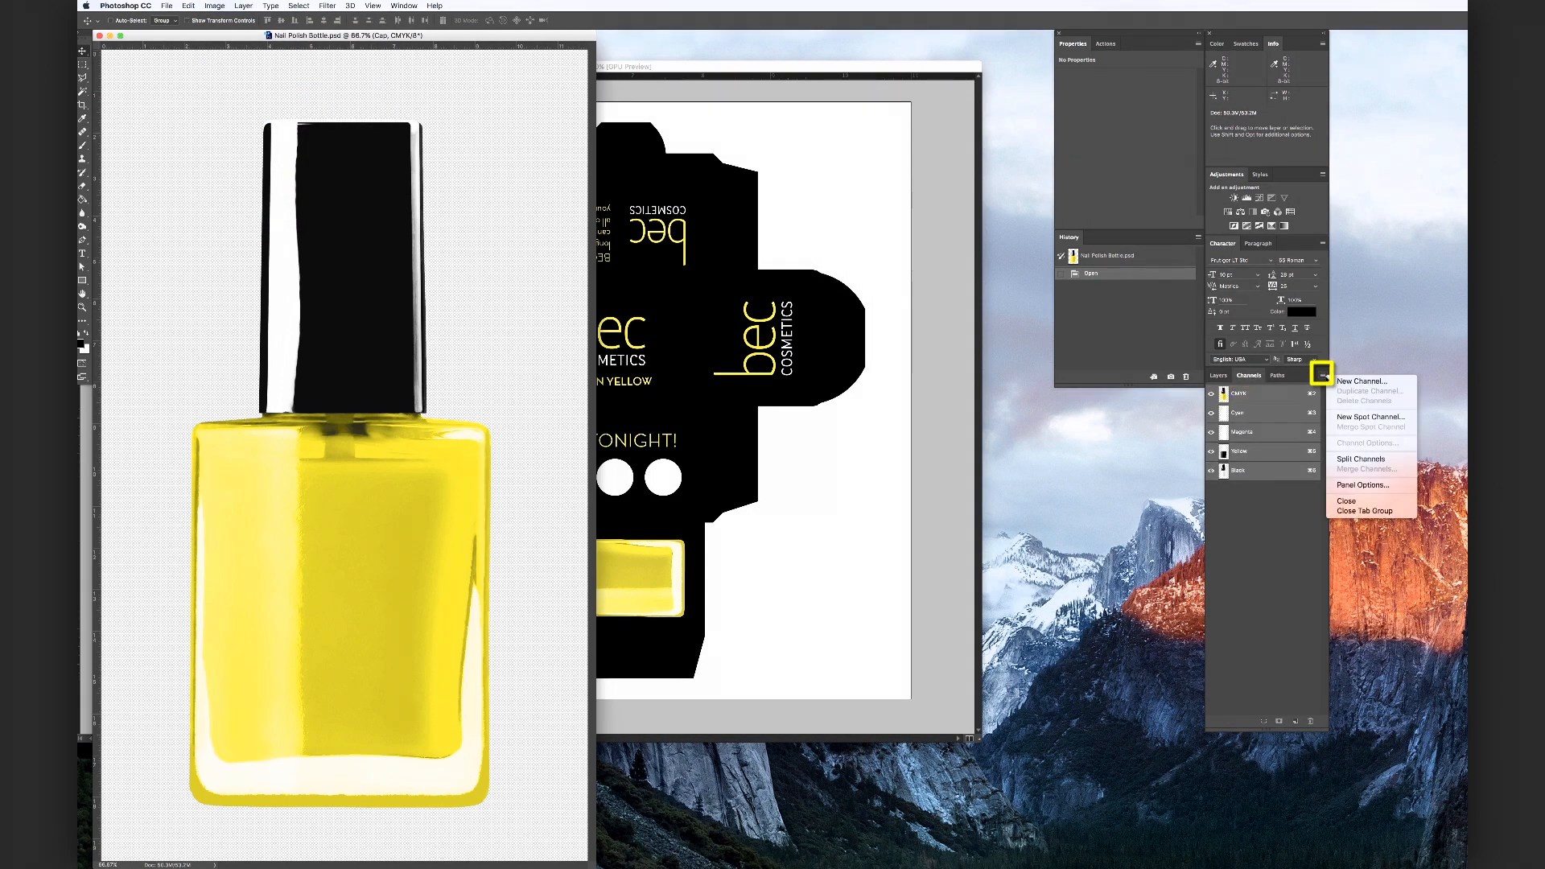
click(1366, 417)
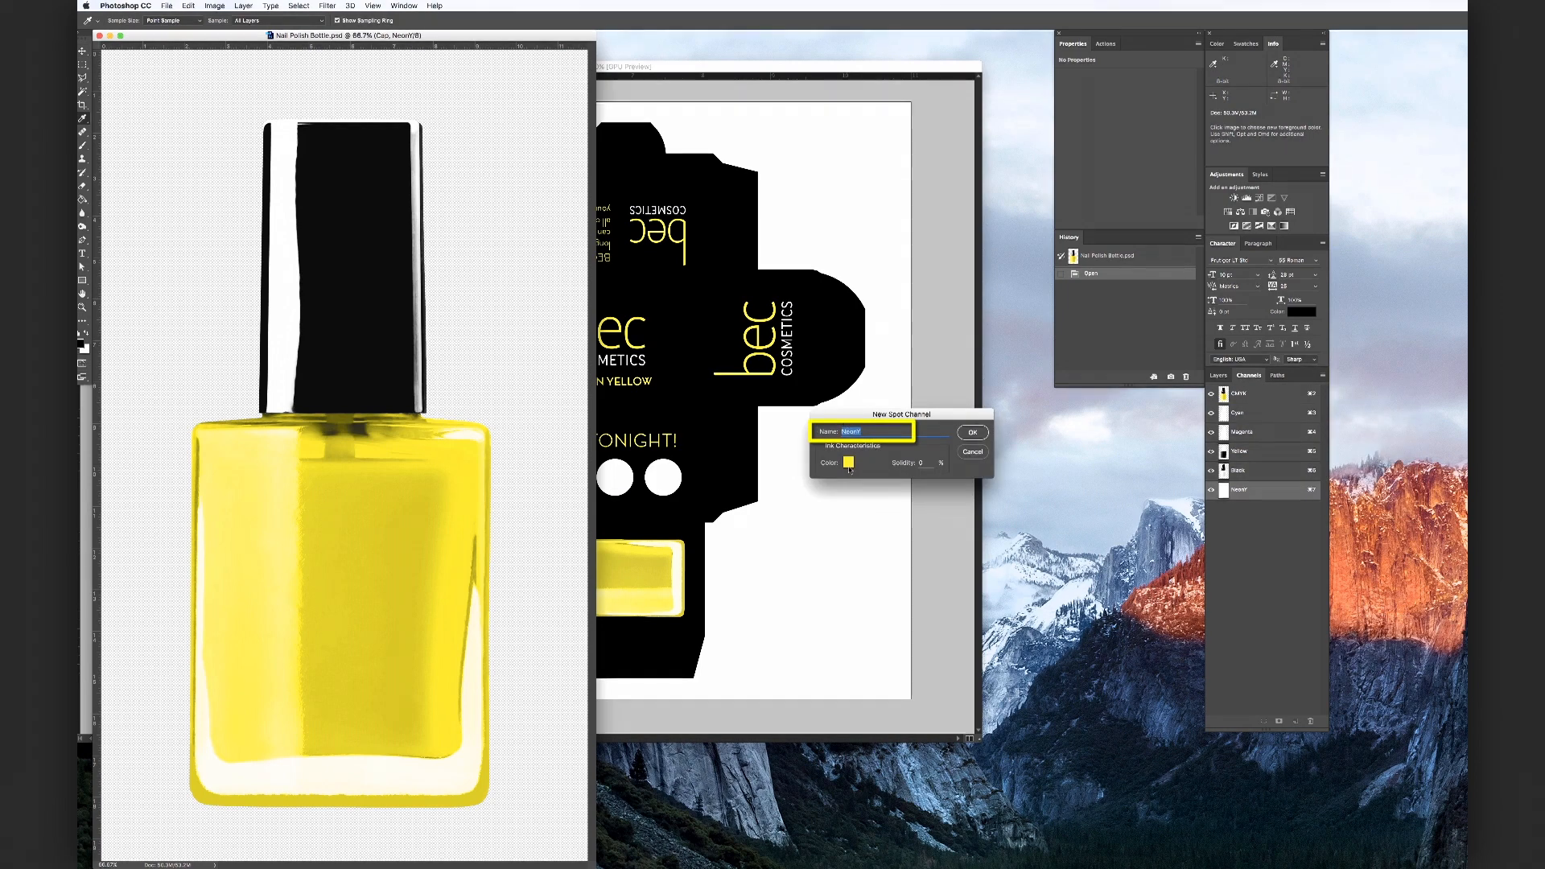
click(973, 433)
key(v)
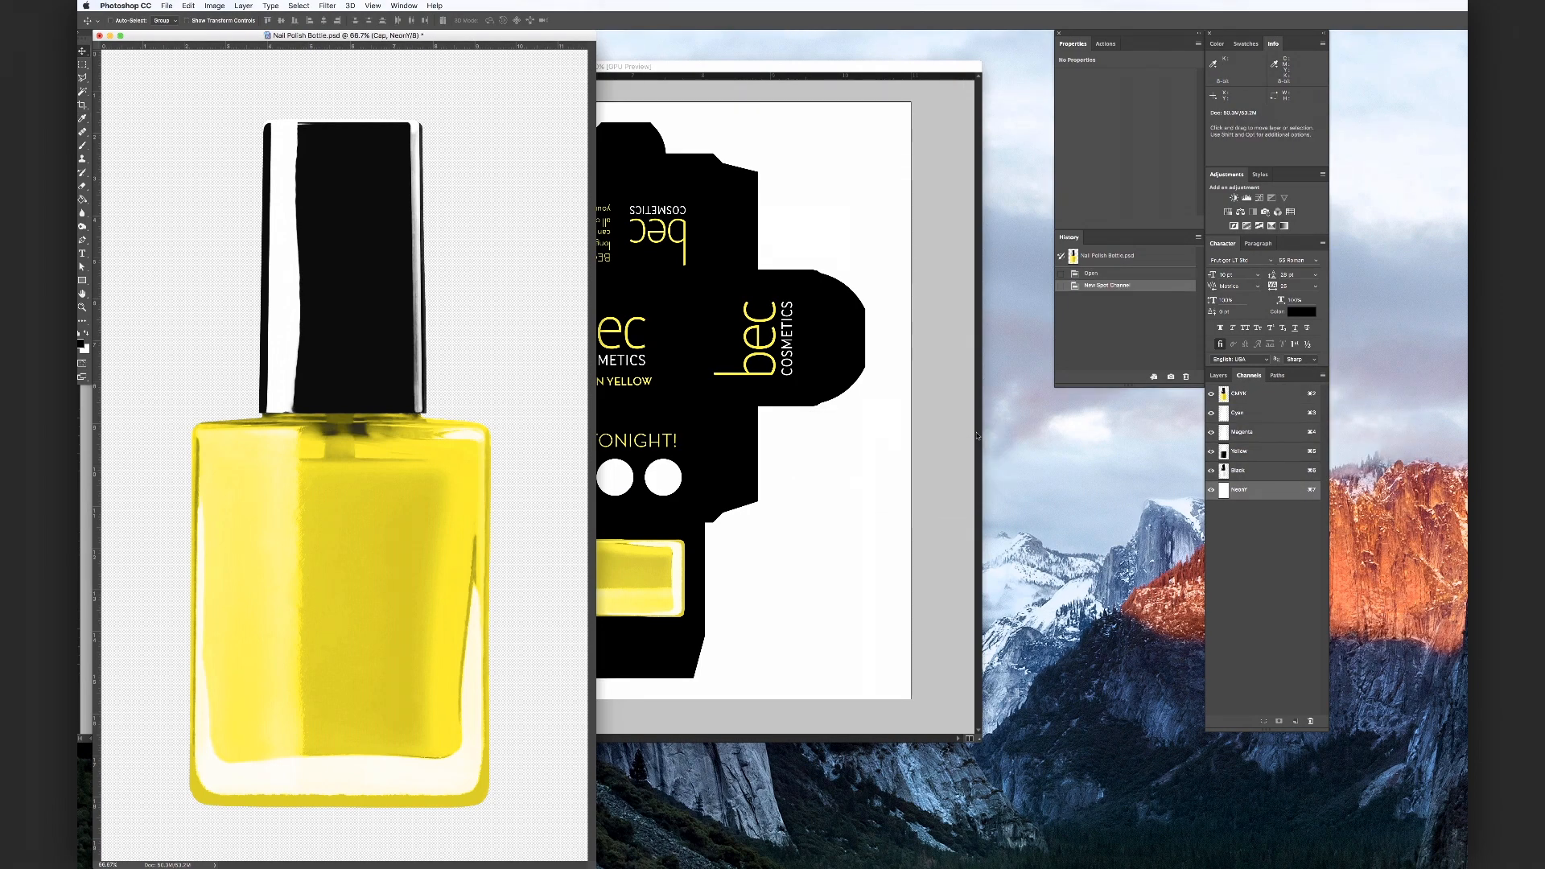
Select the whole Yellow channel and cut its contents
click(1284, 455)
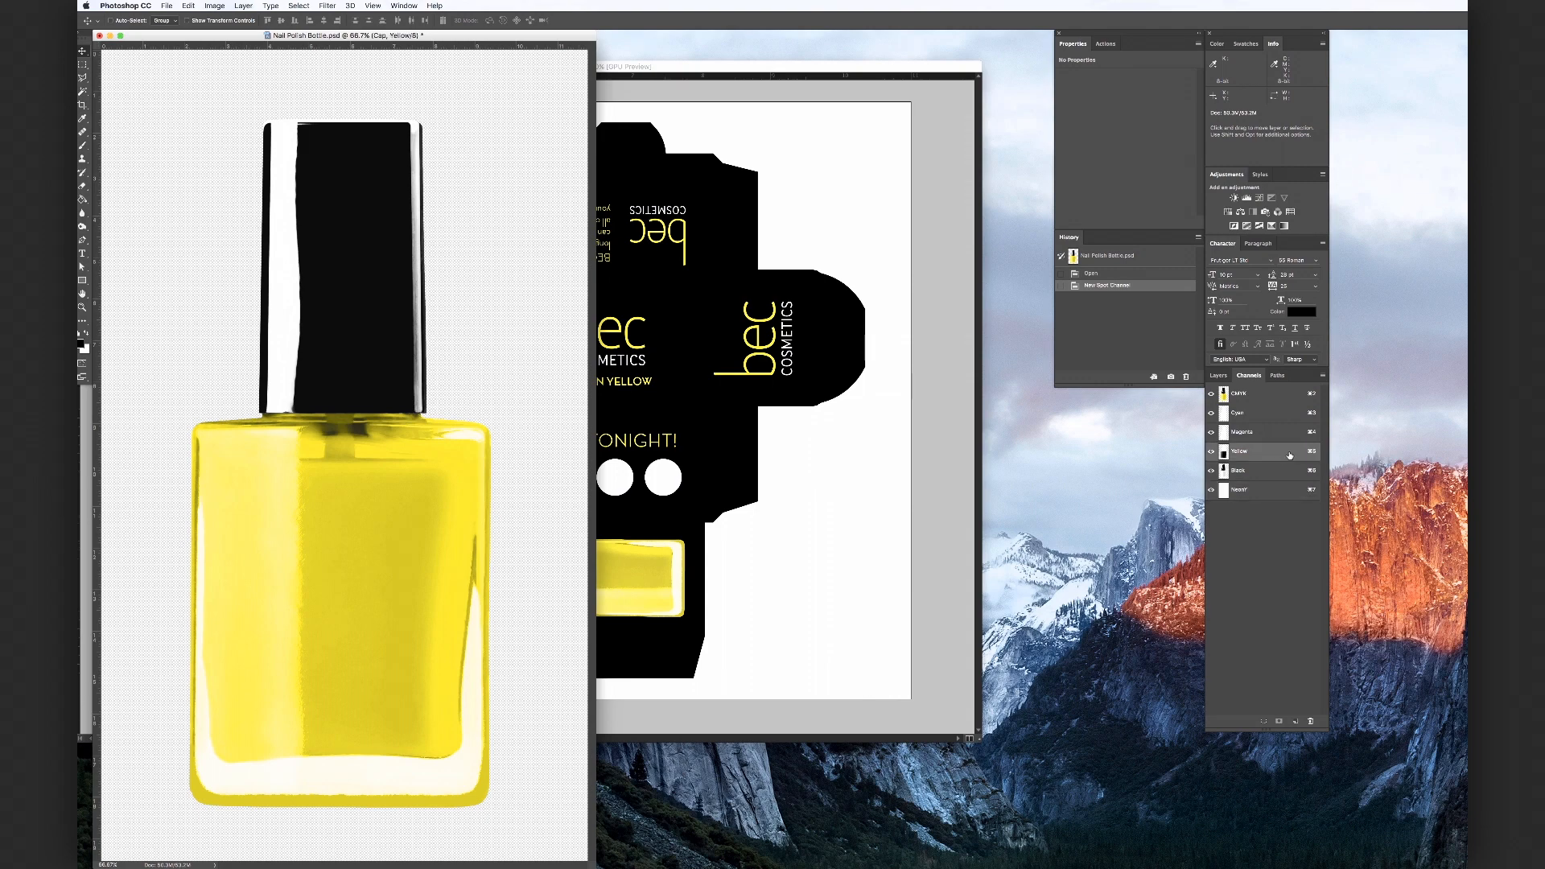
click(298, 5)
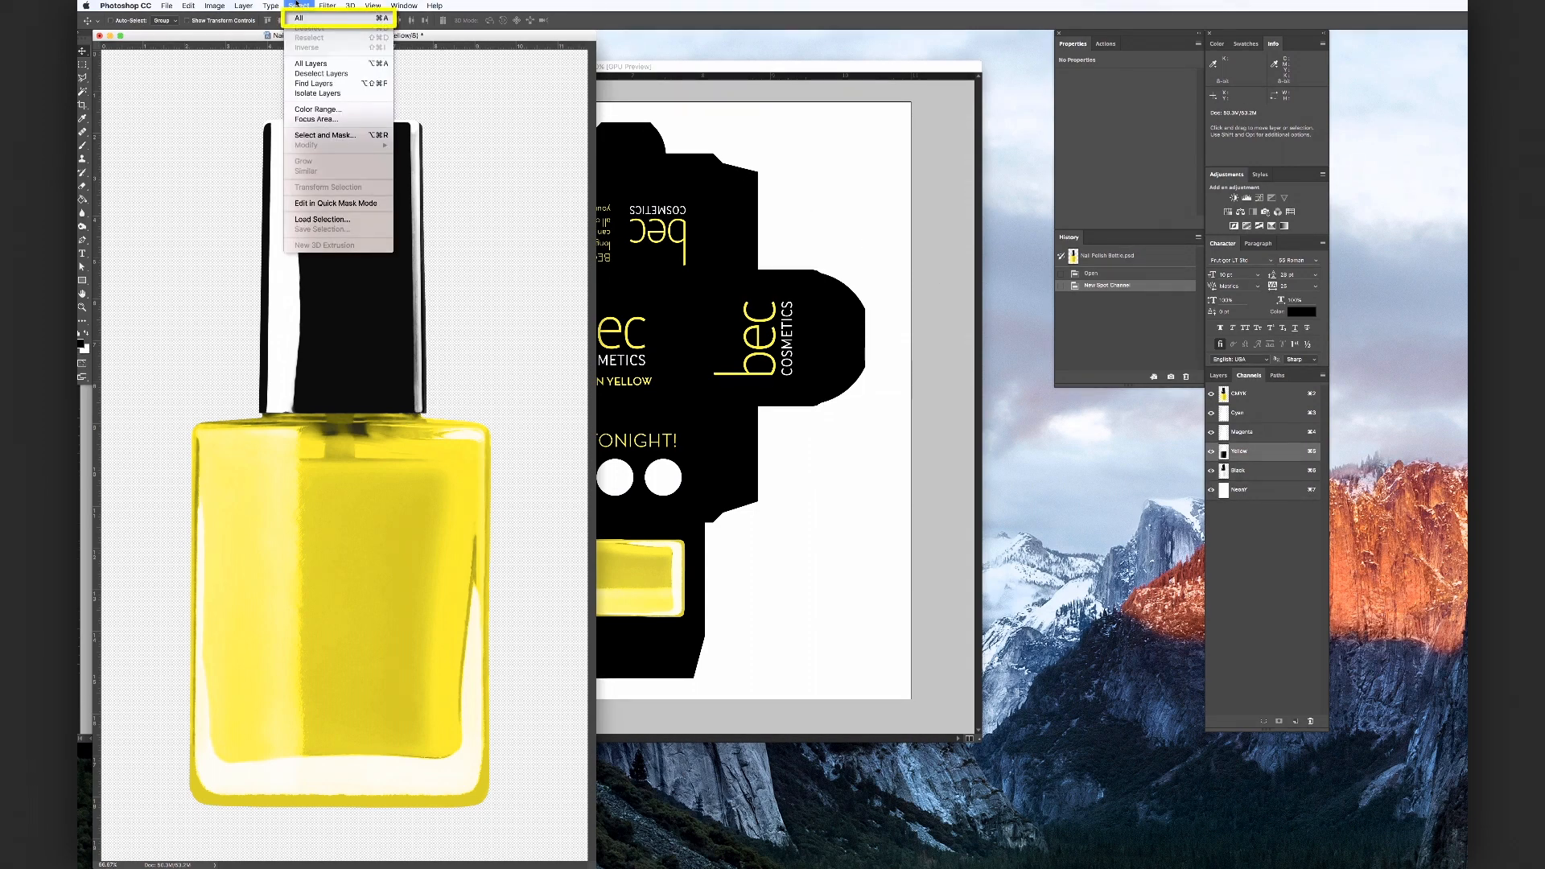
click(296, 17)
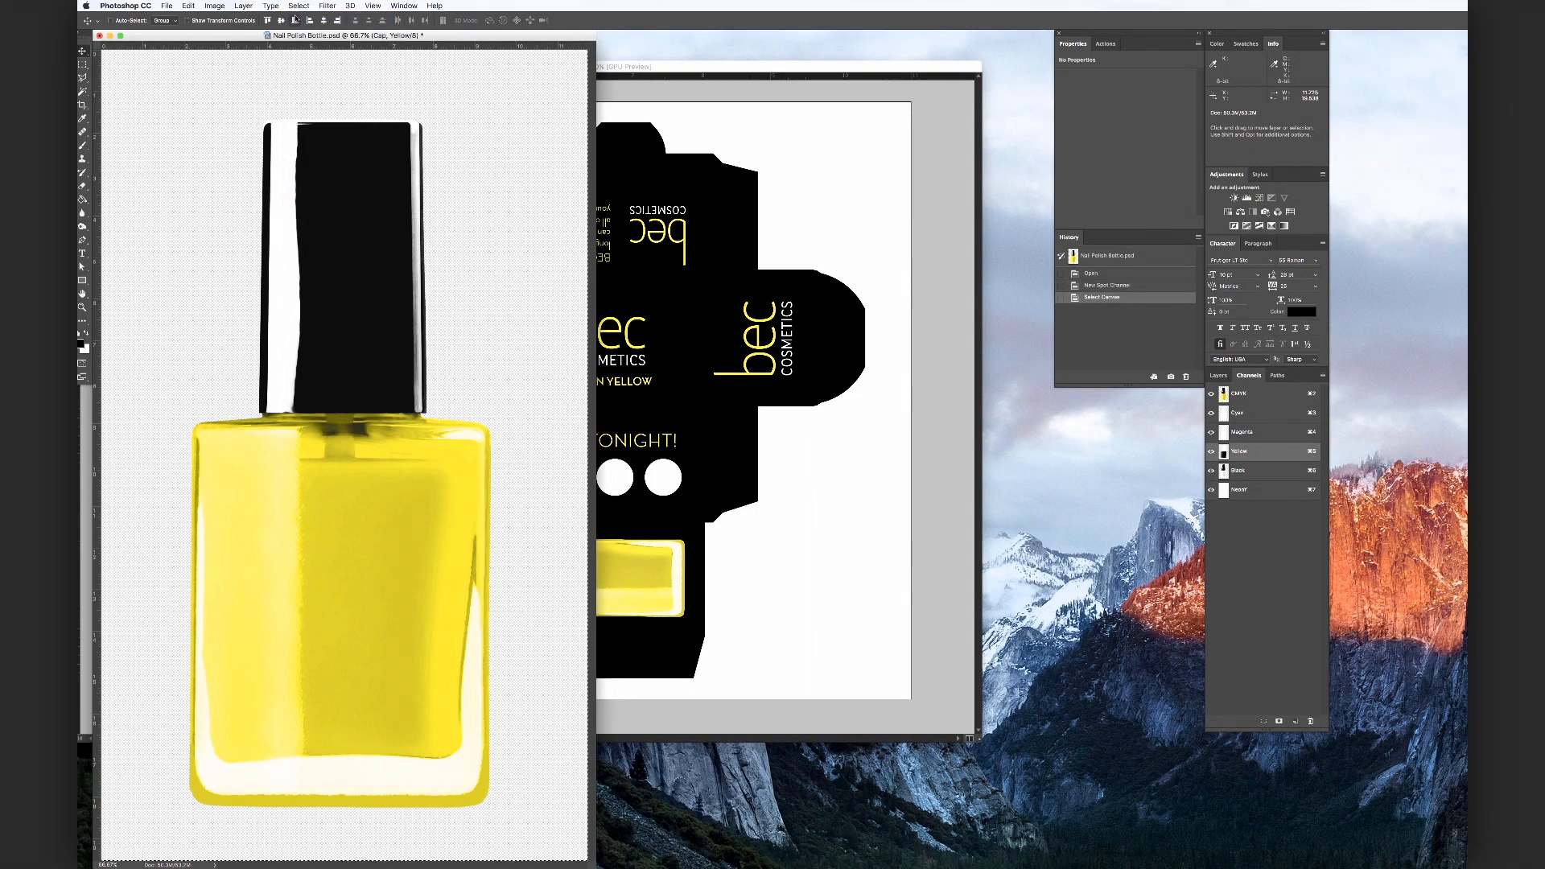
click(189, 6)
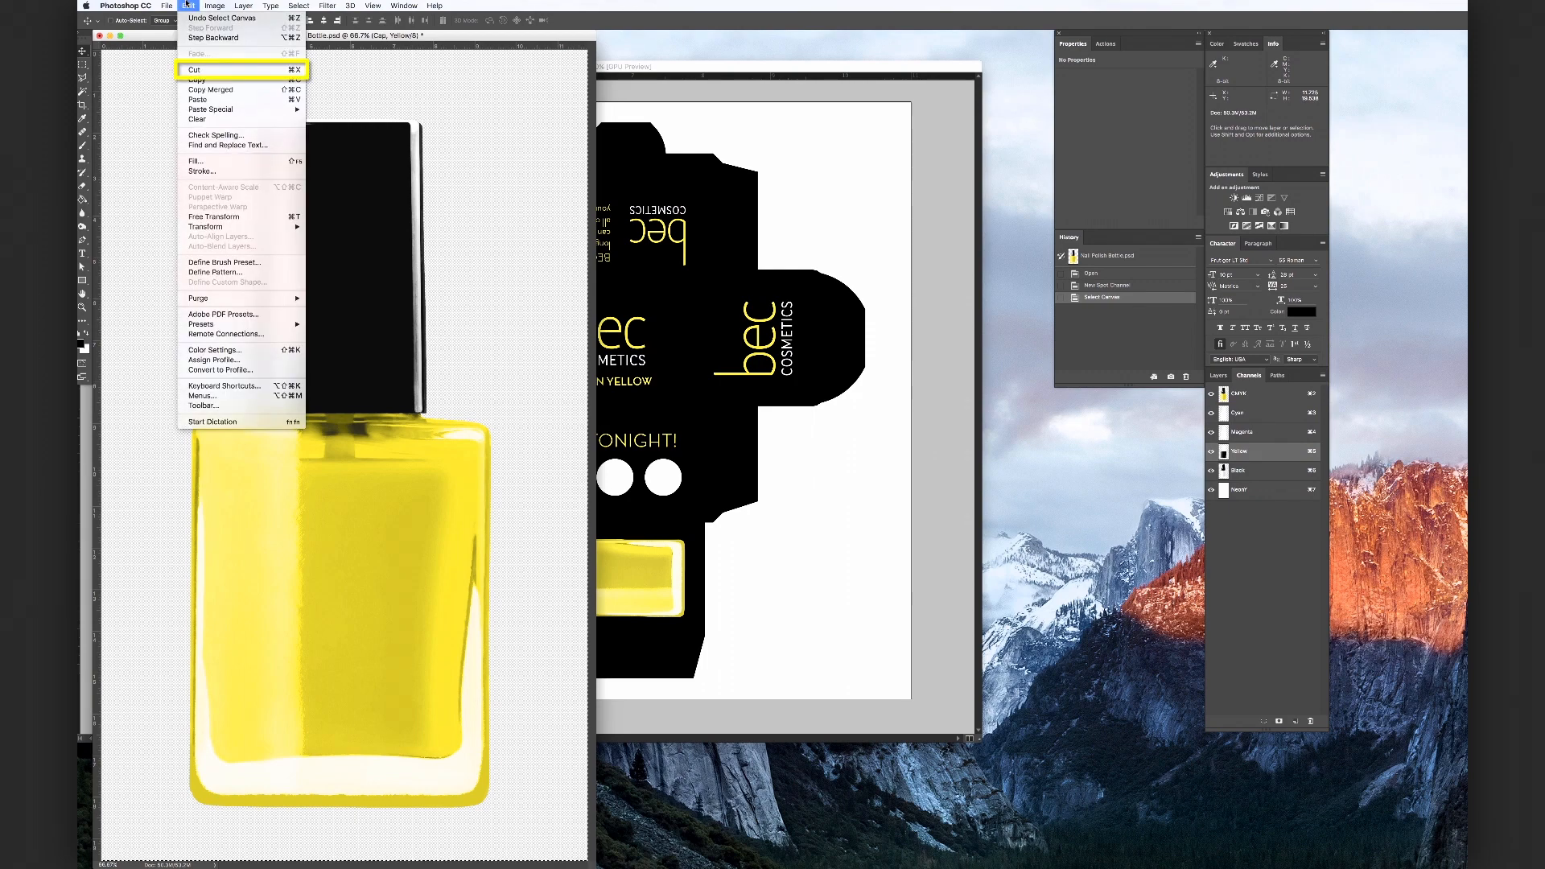
click(202, 70)
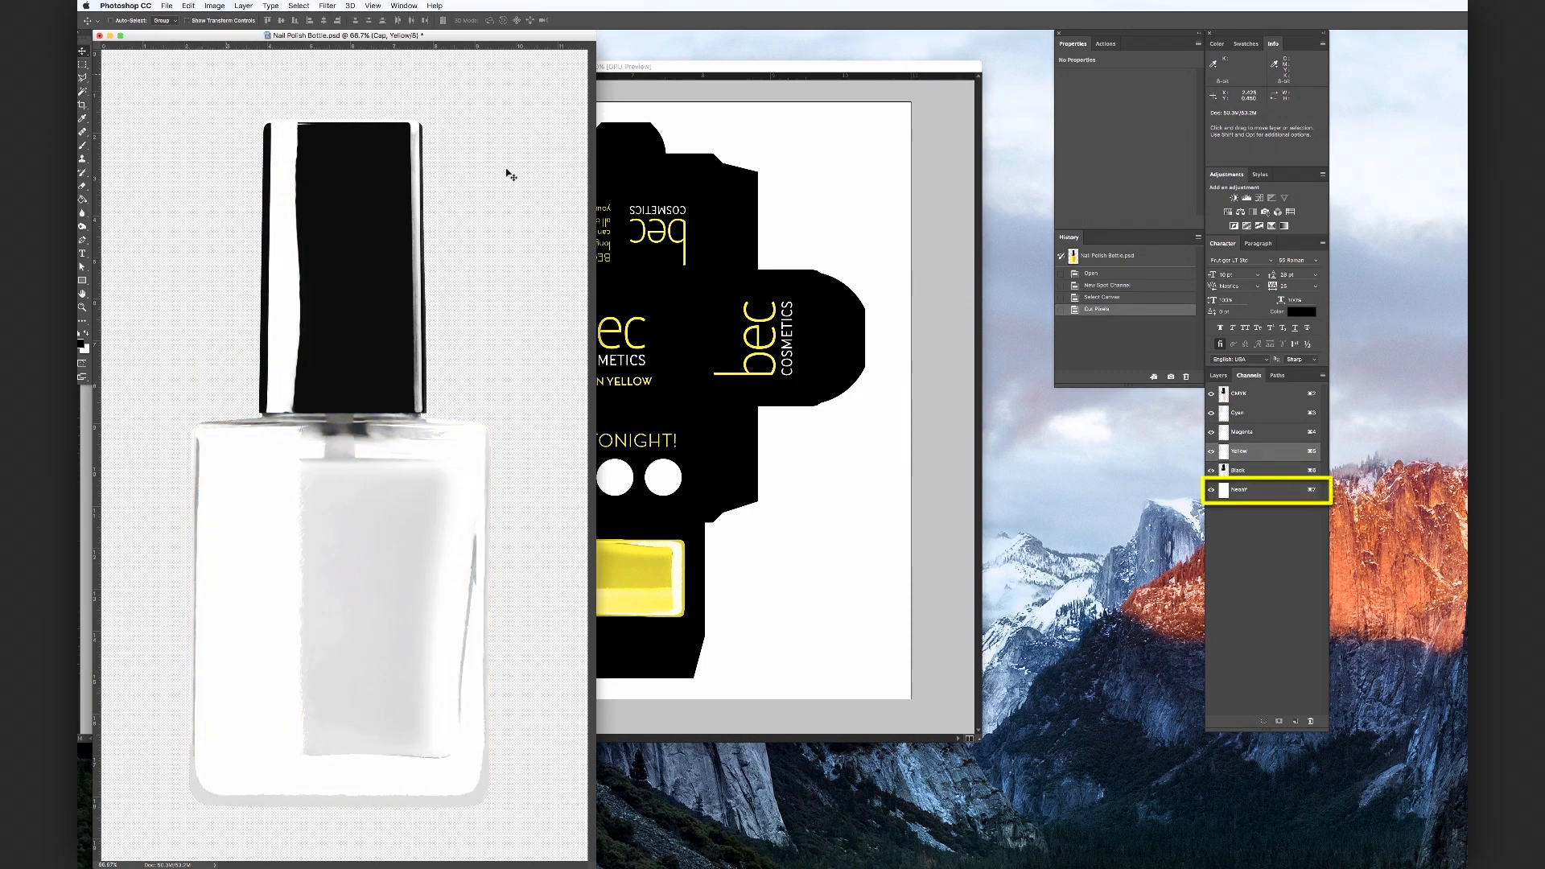
Paste the cut pixels in place into the NeonY spot channel and deselect
click(1266, 491)
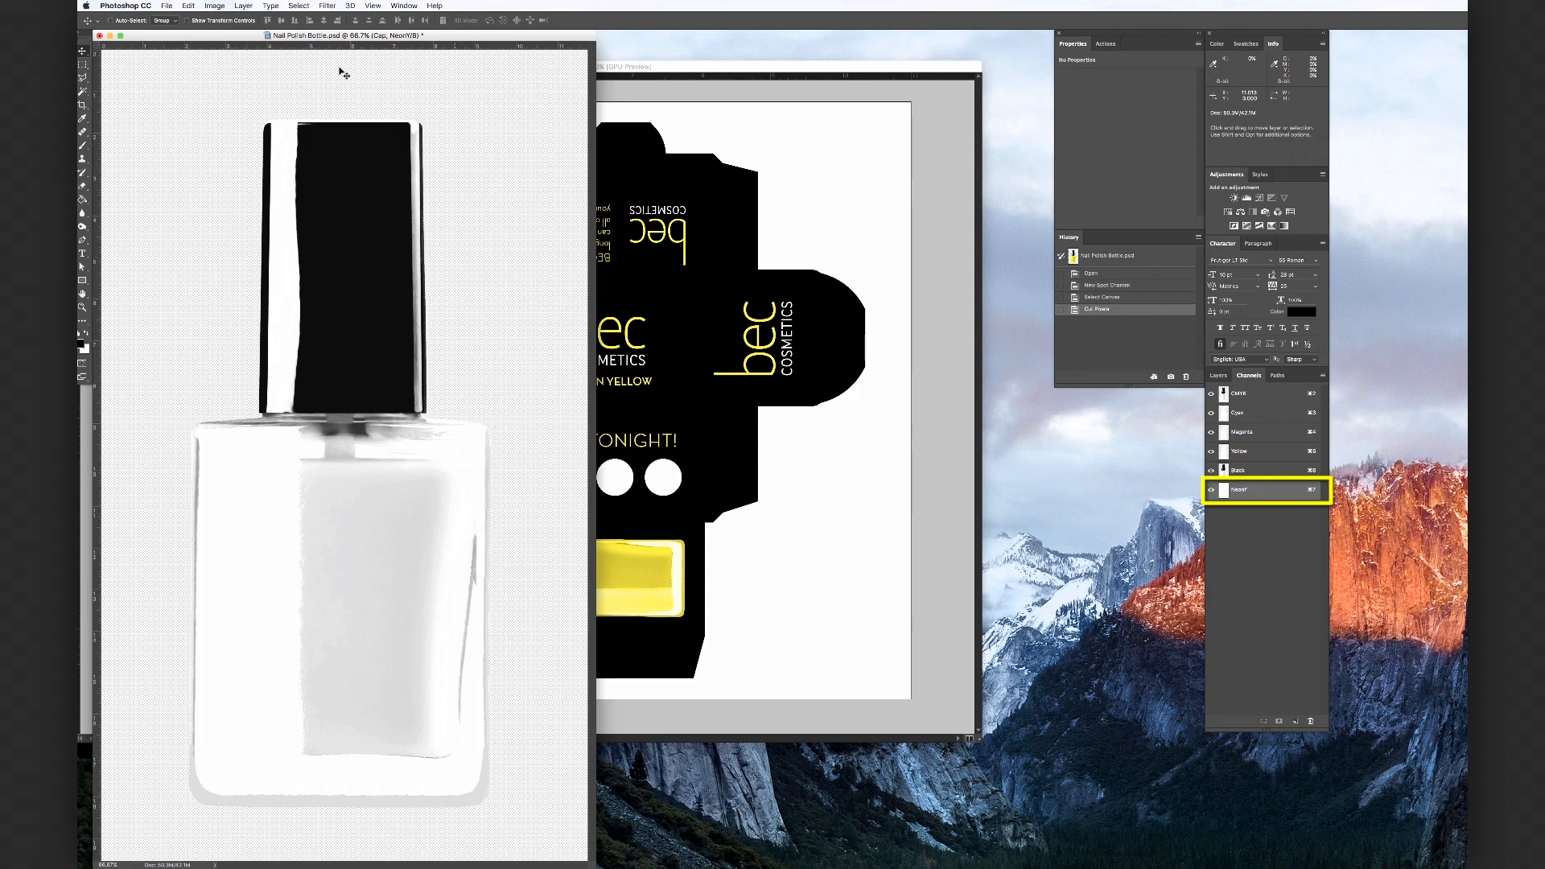
click(188, 6)
mouse_move(254, 109)
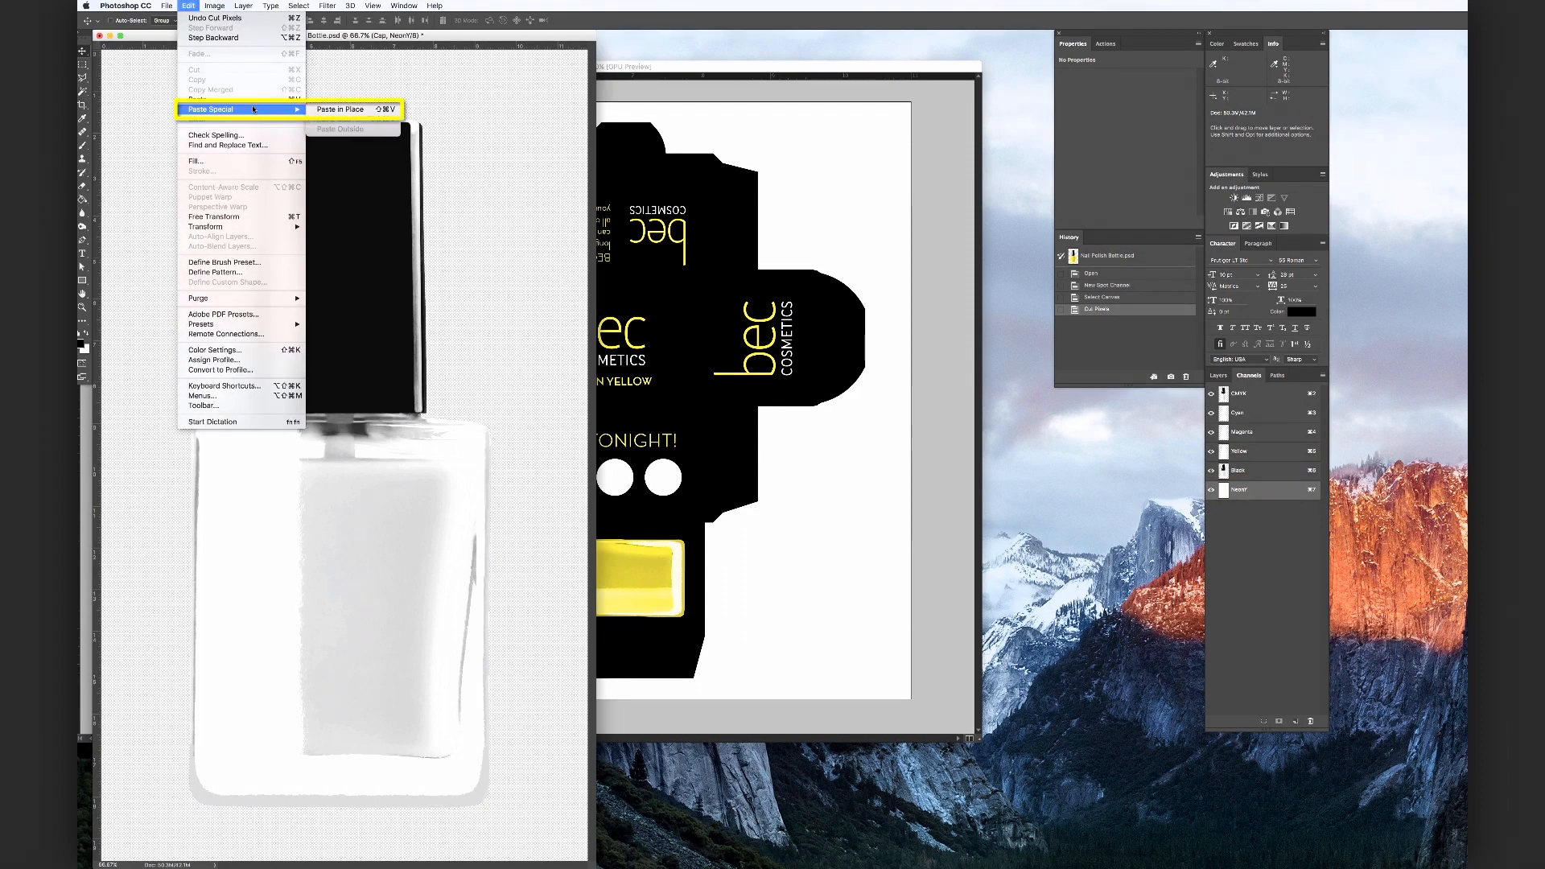
click(354, 110)
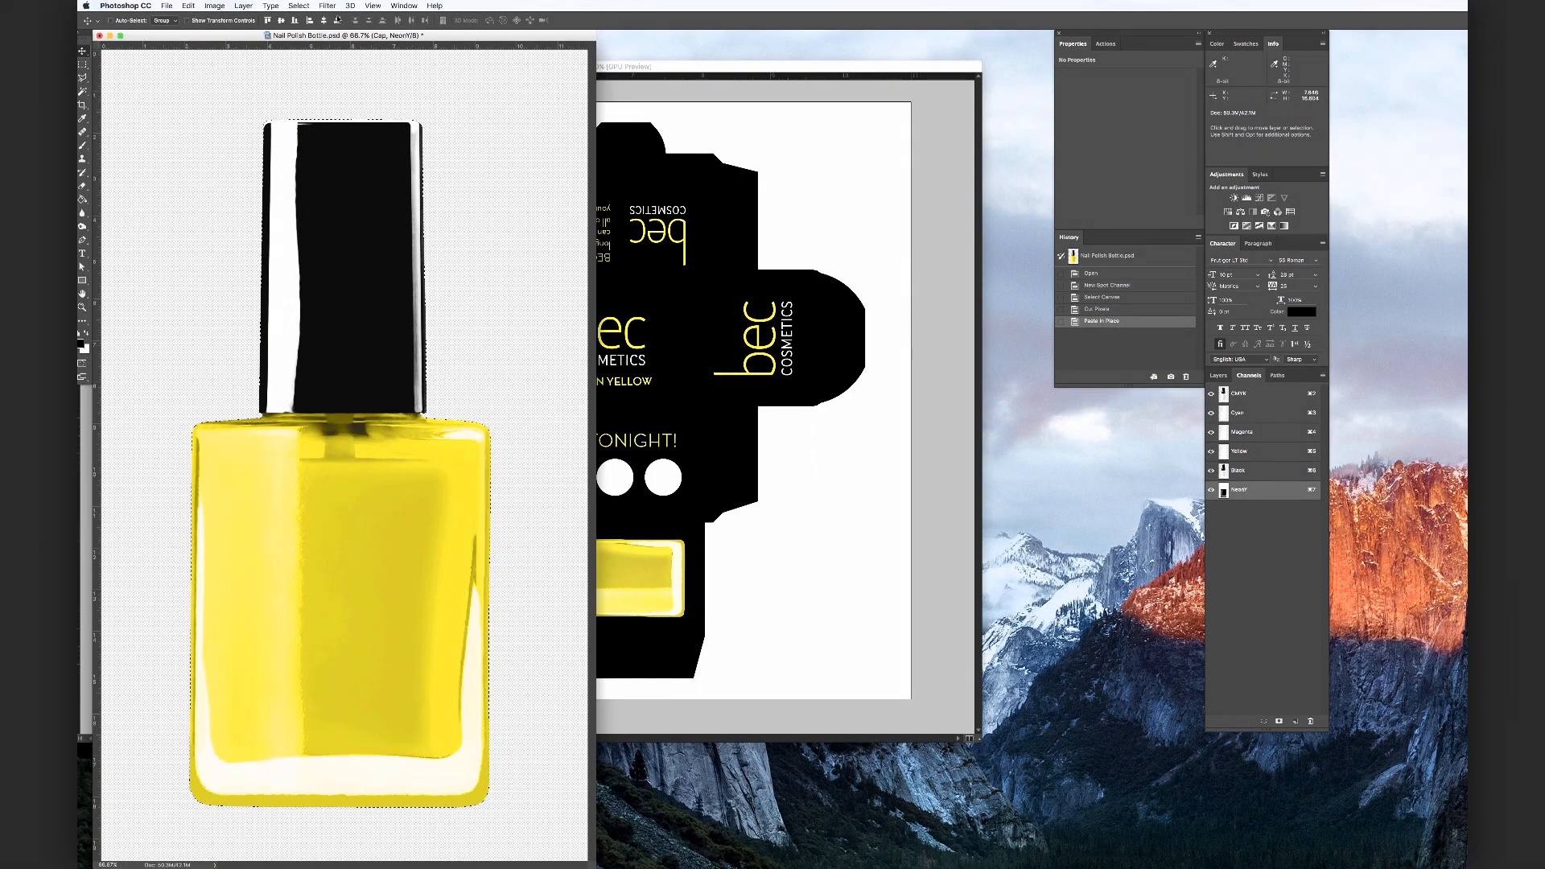
click(299, 6)
click(309, 28)
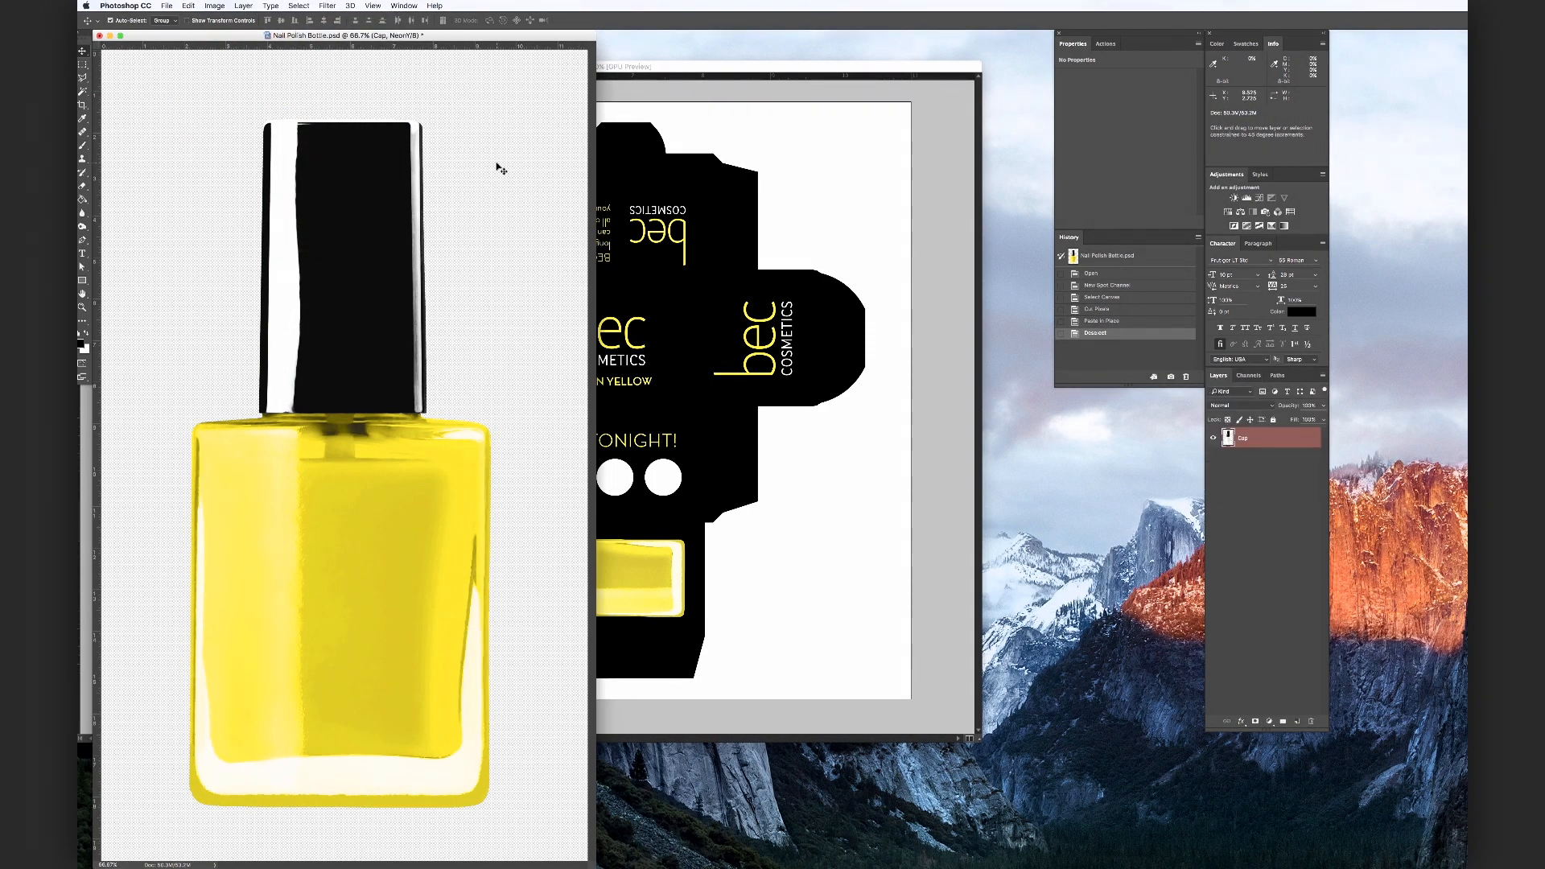
Save the image as Nail Polish Bottle - Neon with spot colours, then close it
key(super+shift+s)
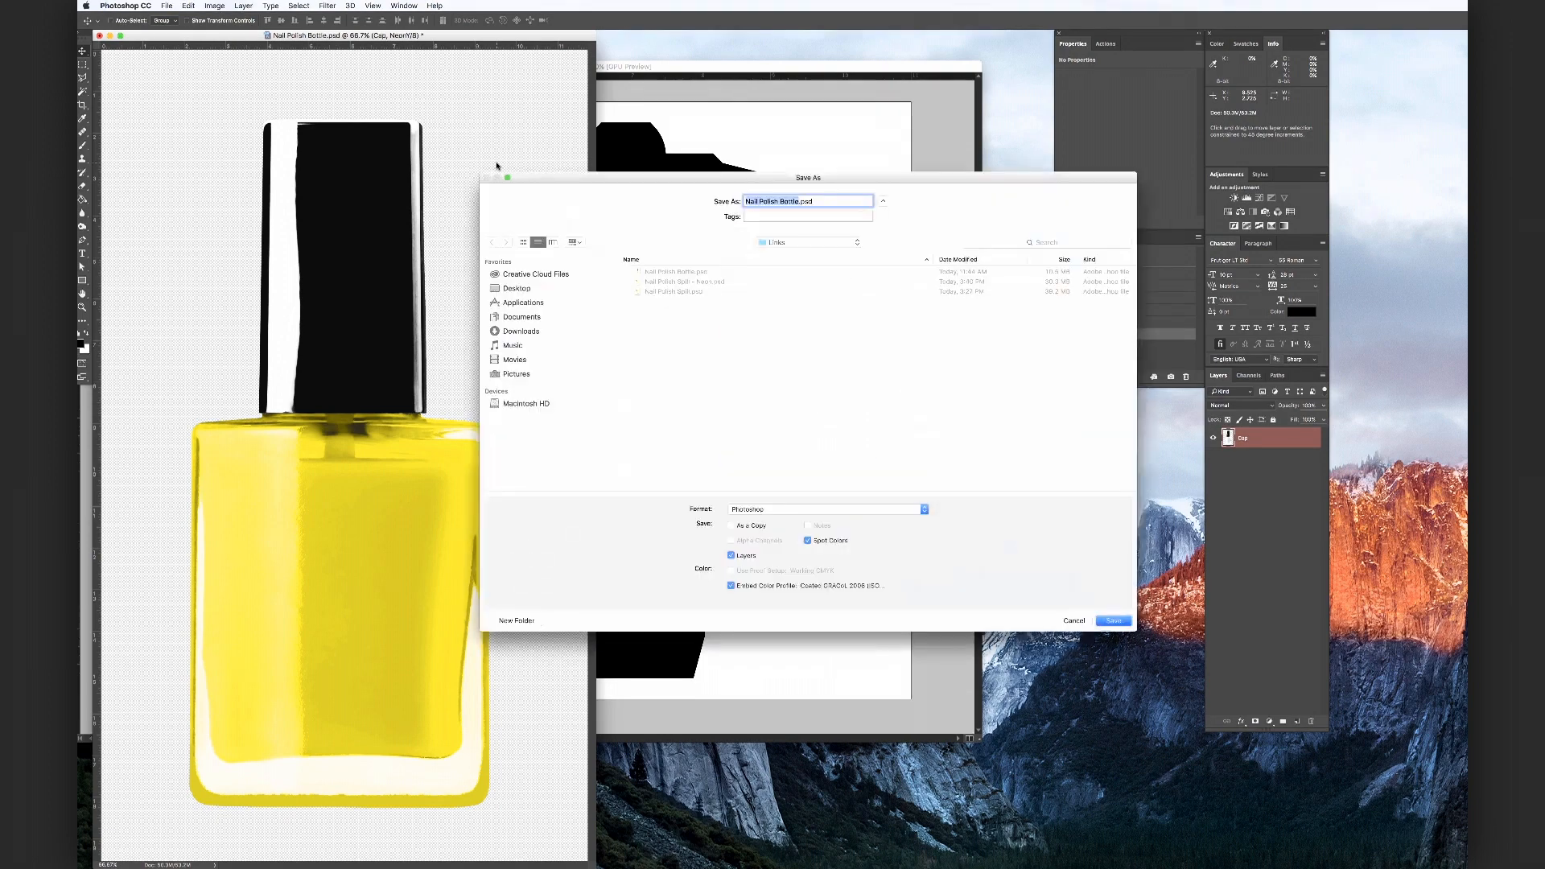
click(800, 202)
text(- Neon)
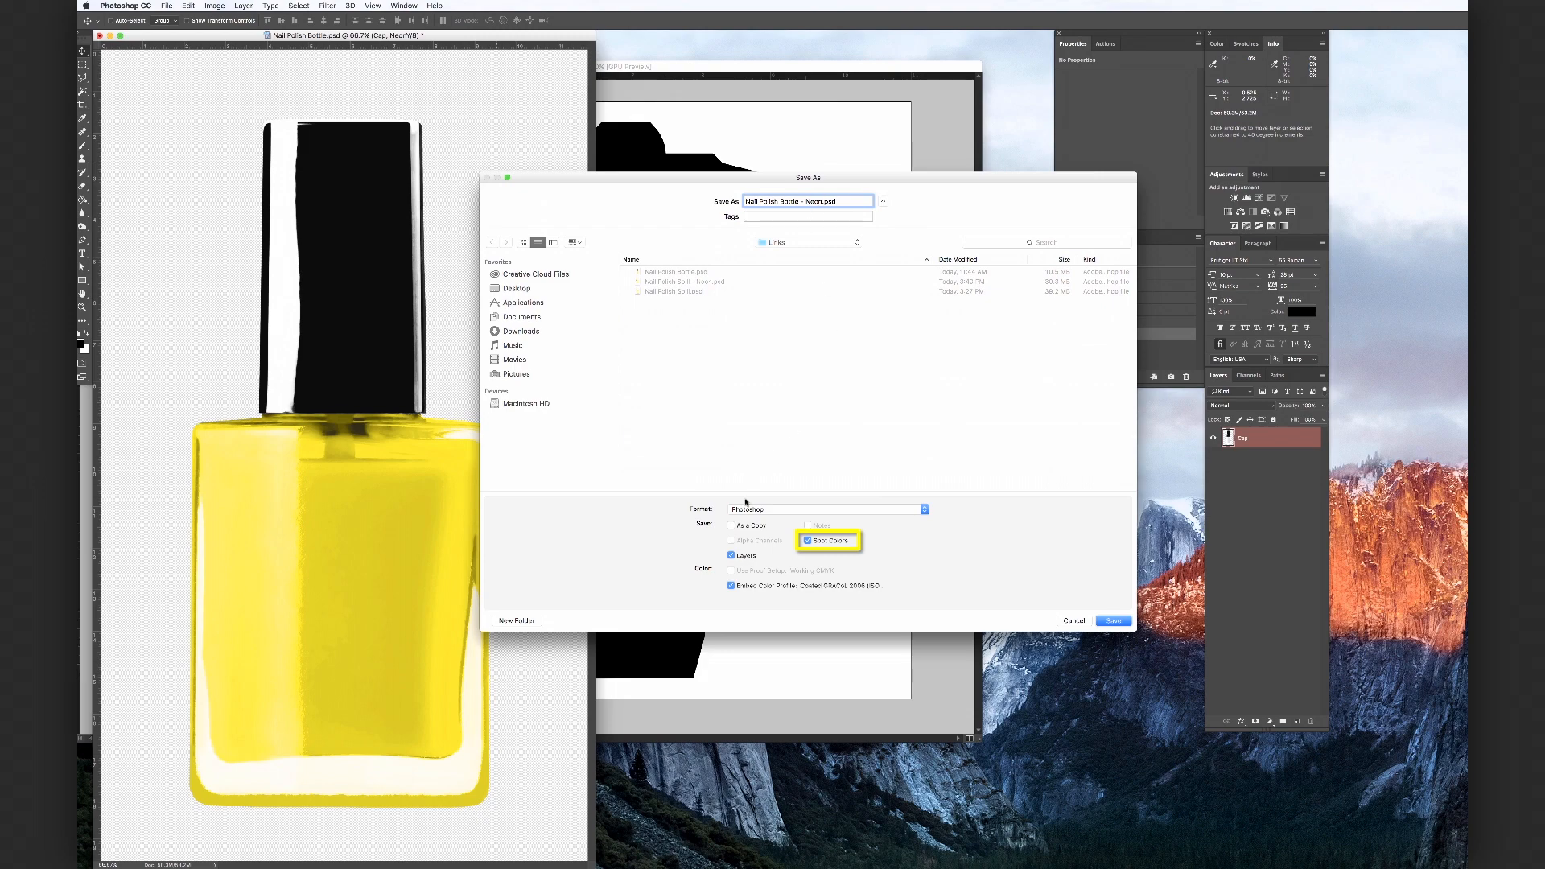
click(1116, 621)
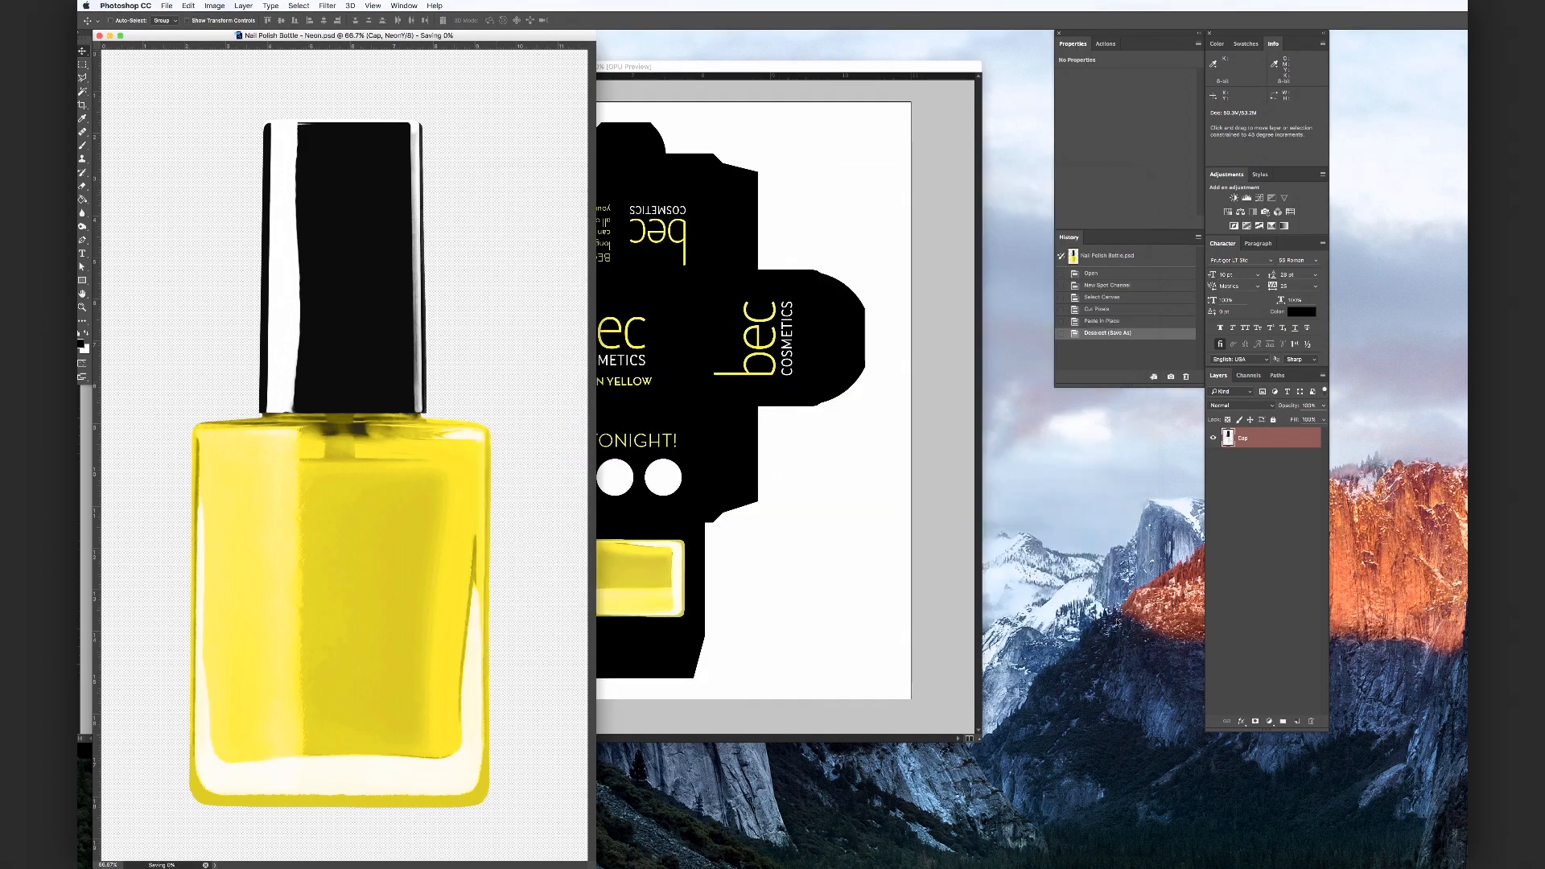
click(99, 36)
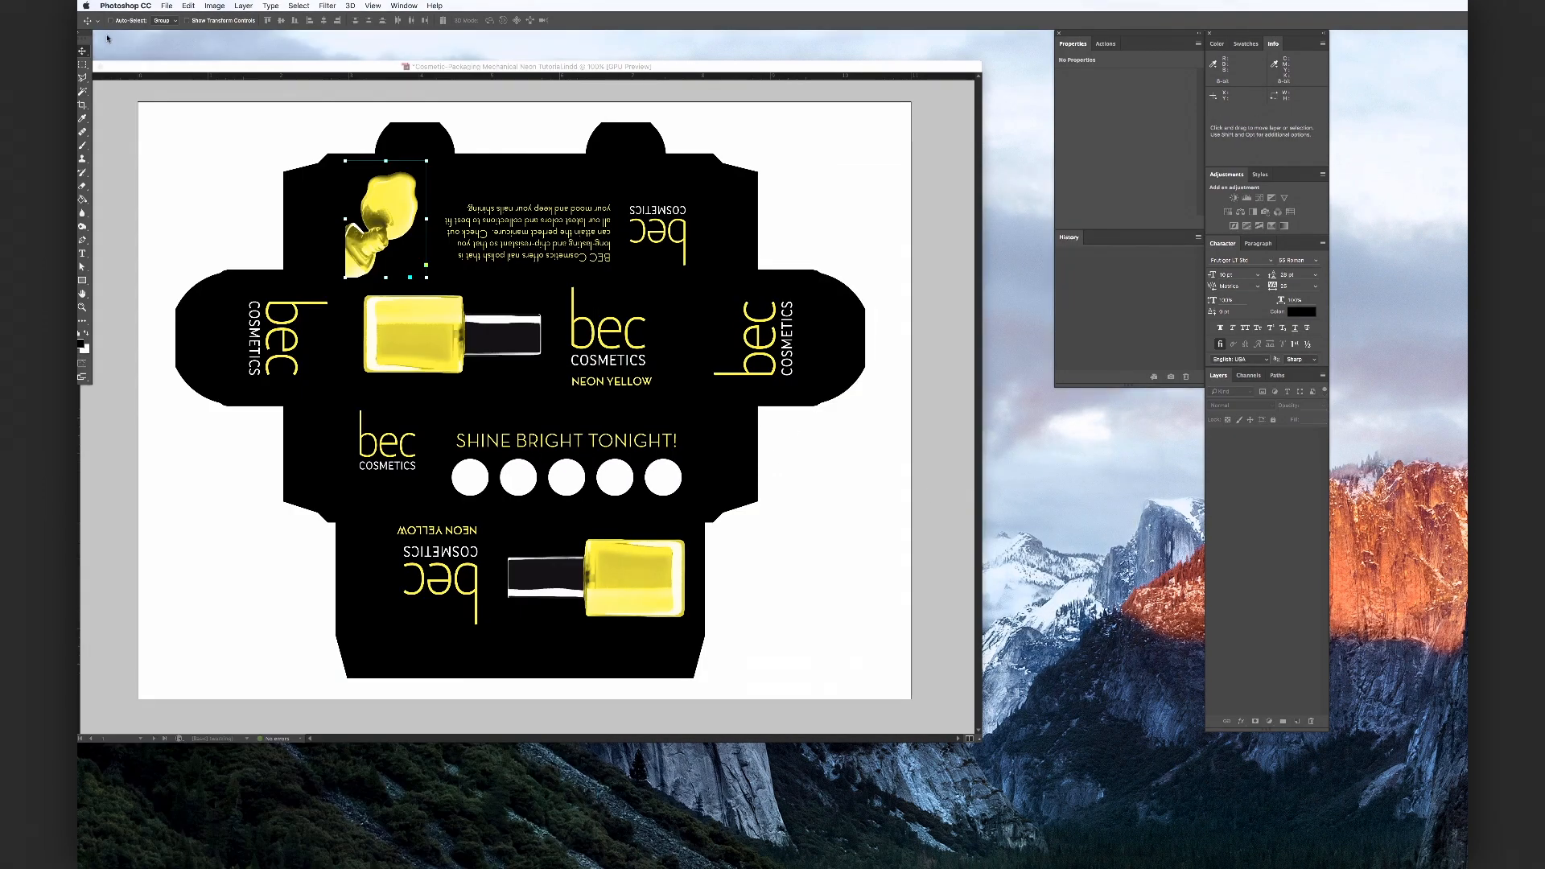
Relink the bottle image in InDesign to Nail Polish Bottle - Neon.psd and deselect it
click(854, 186)
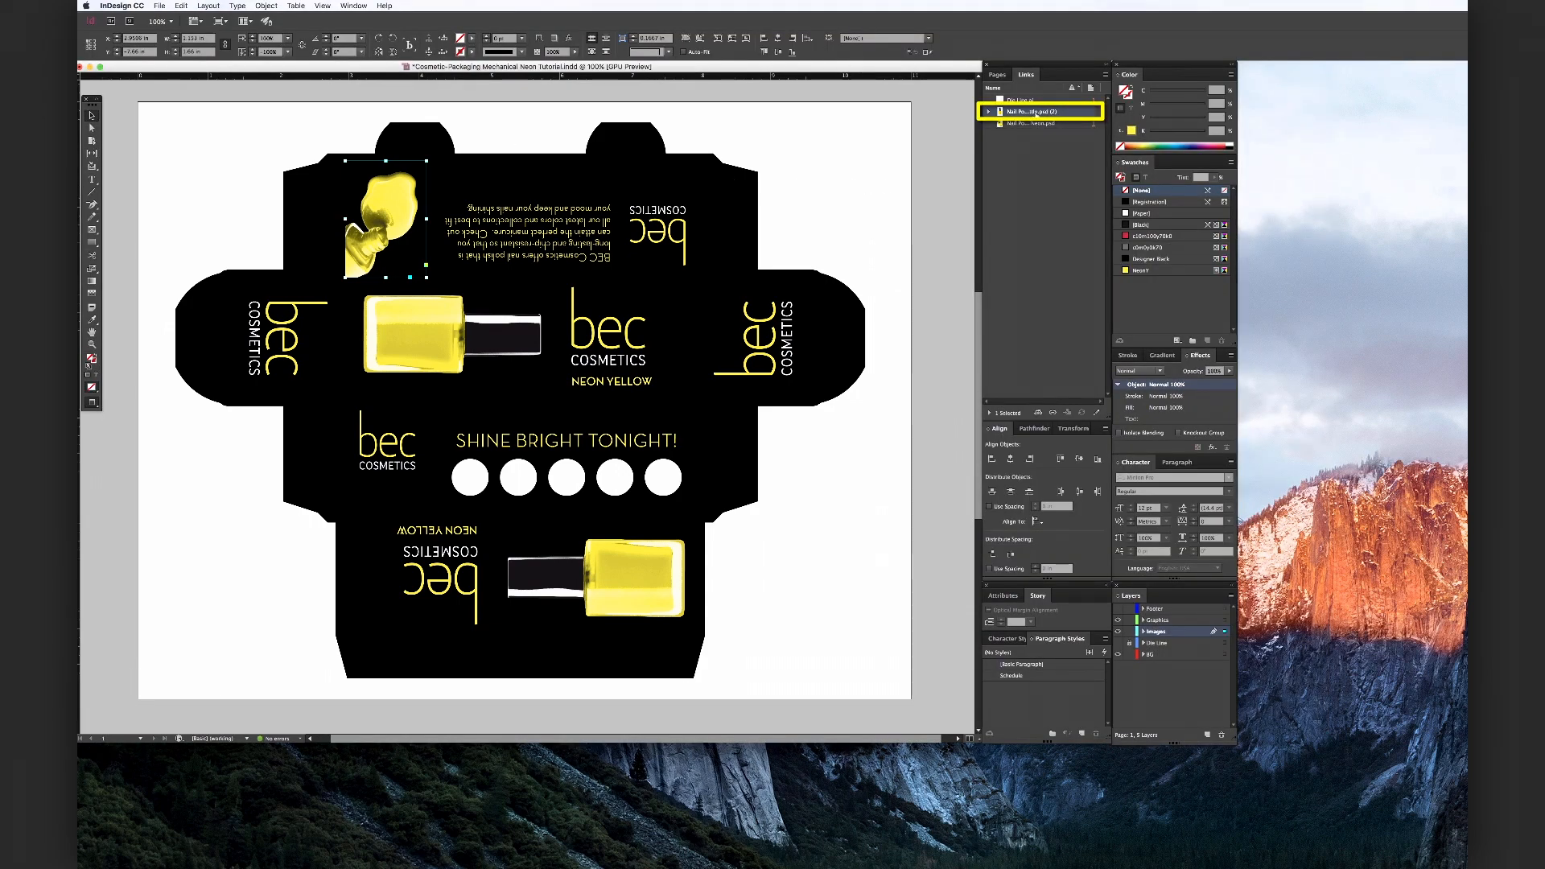
click(1054, 414)
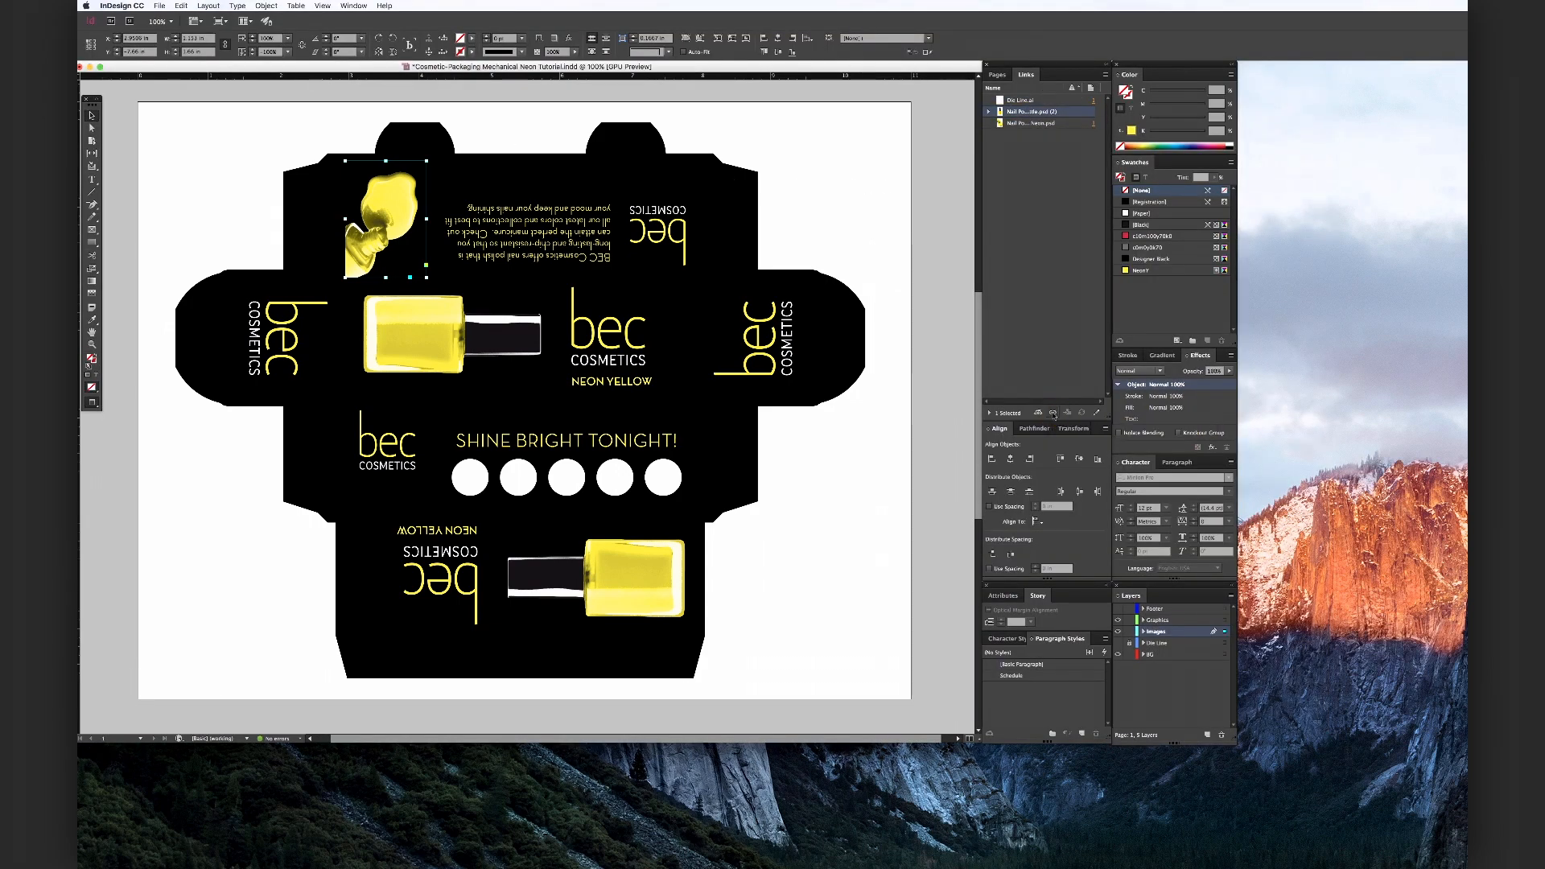
click(748, 171)
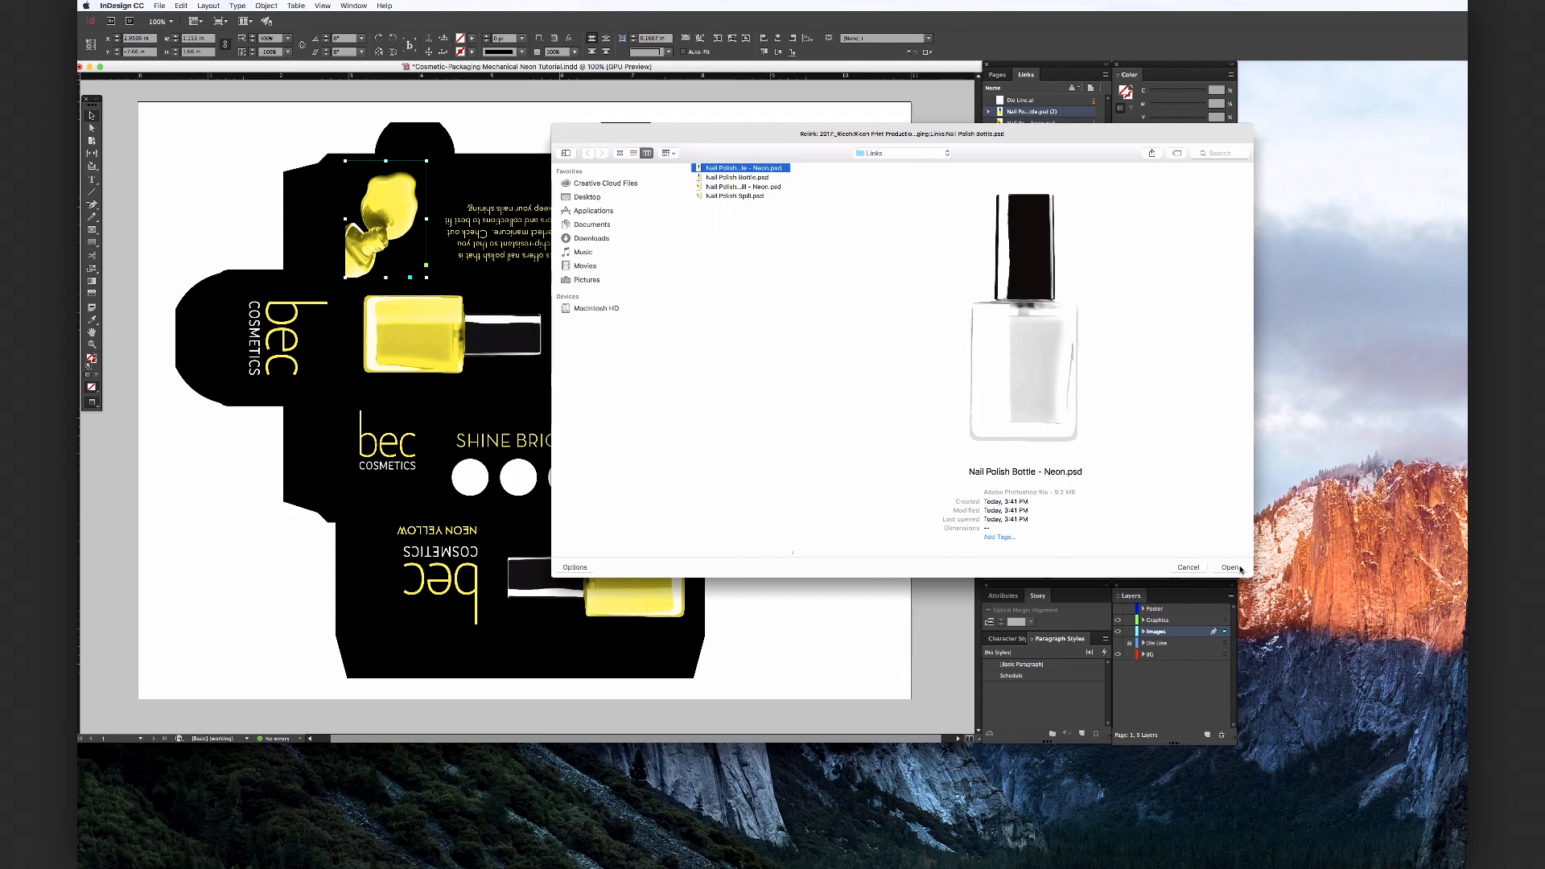
click(1238, 569)
click(930, 254)
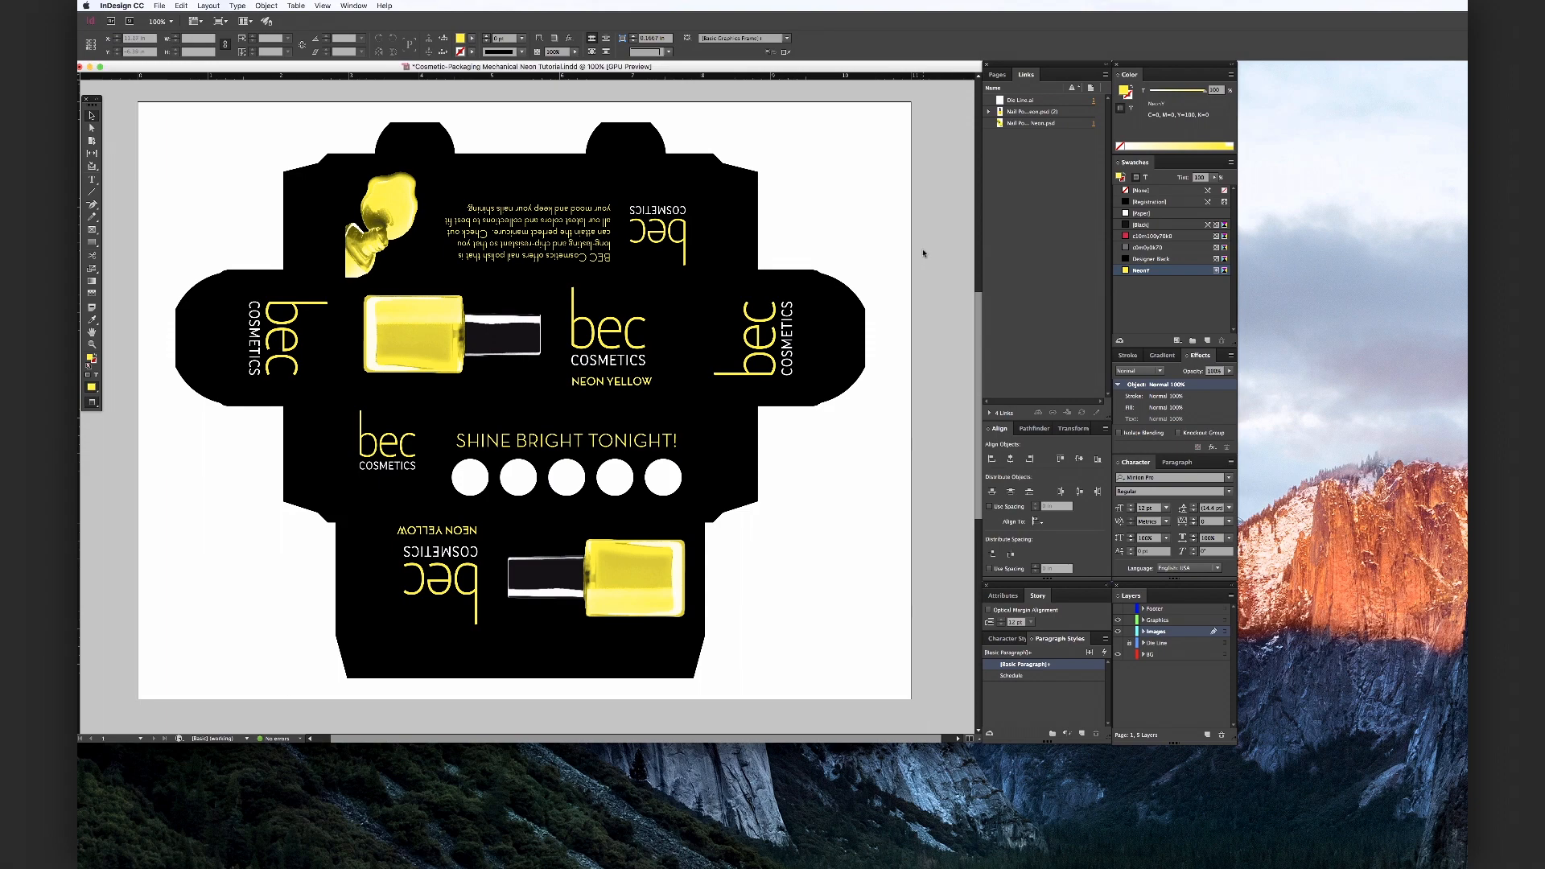
Export the document as an Adobe PDF (Print) using the PDF/X-4:2008 preset
key(super+e)
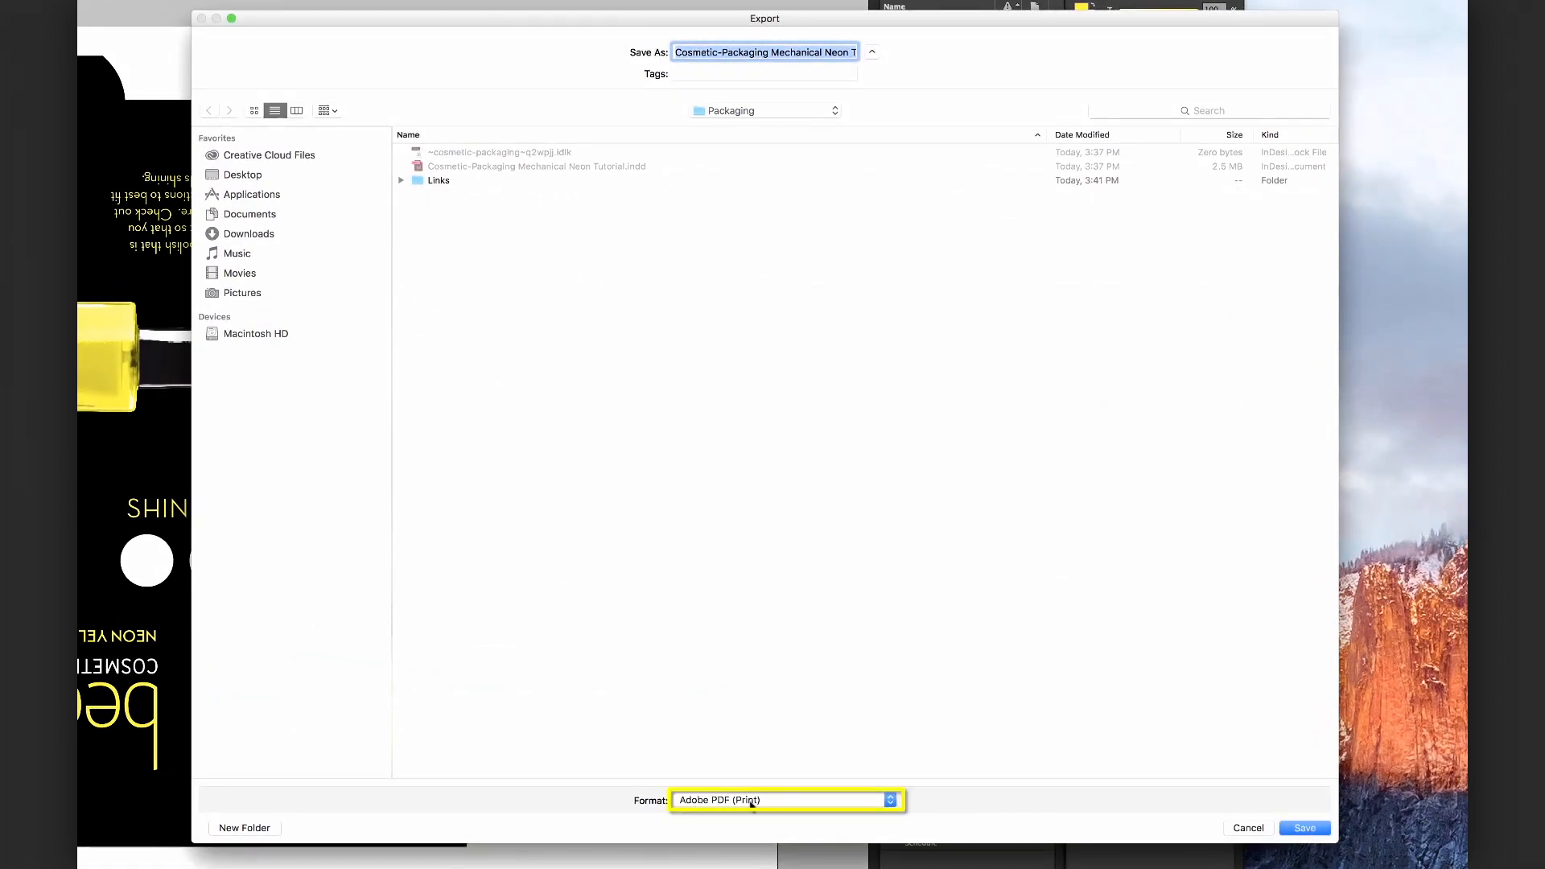
click(1312, 831)
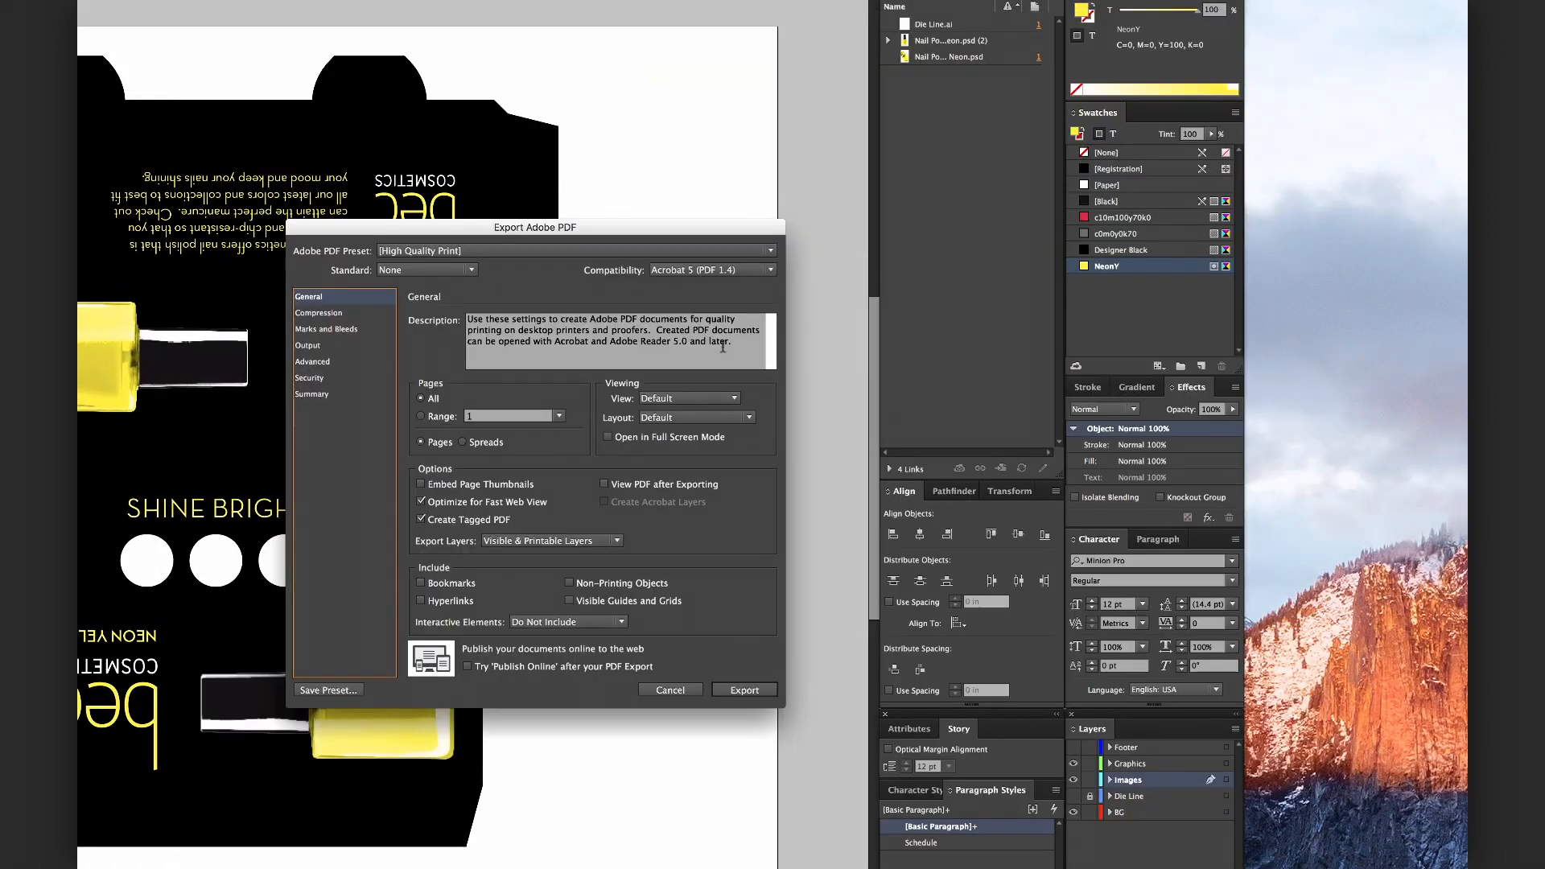
click(460, 252)
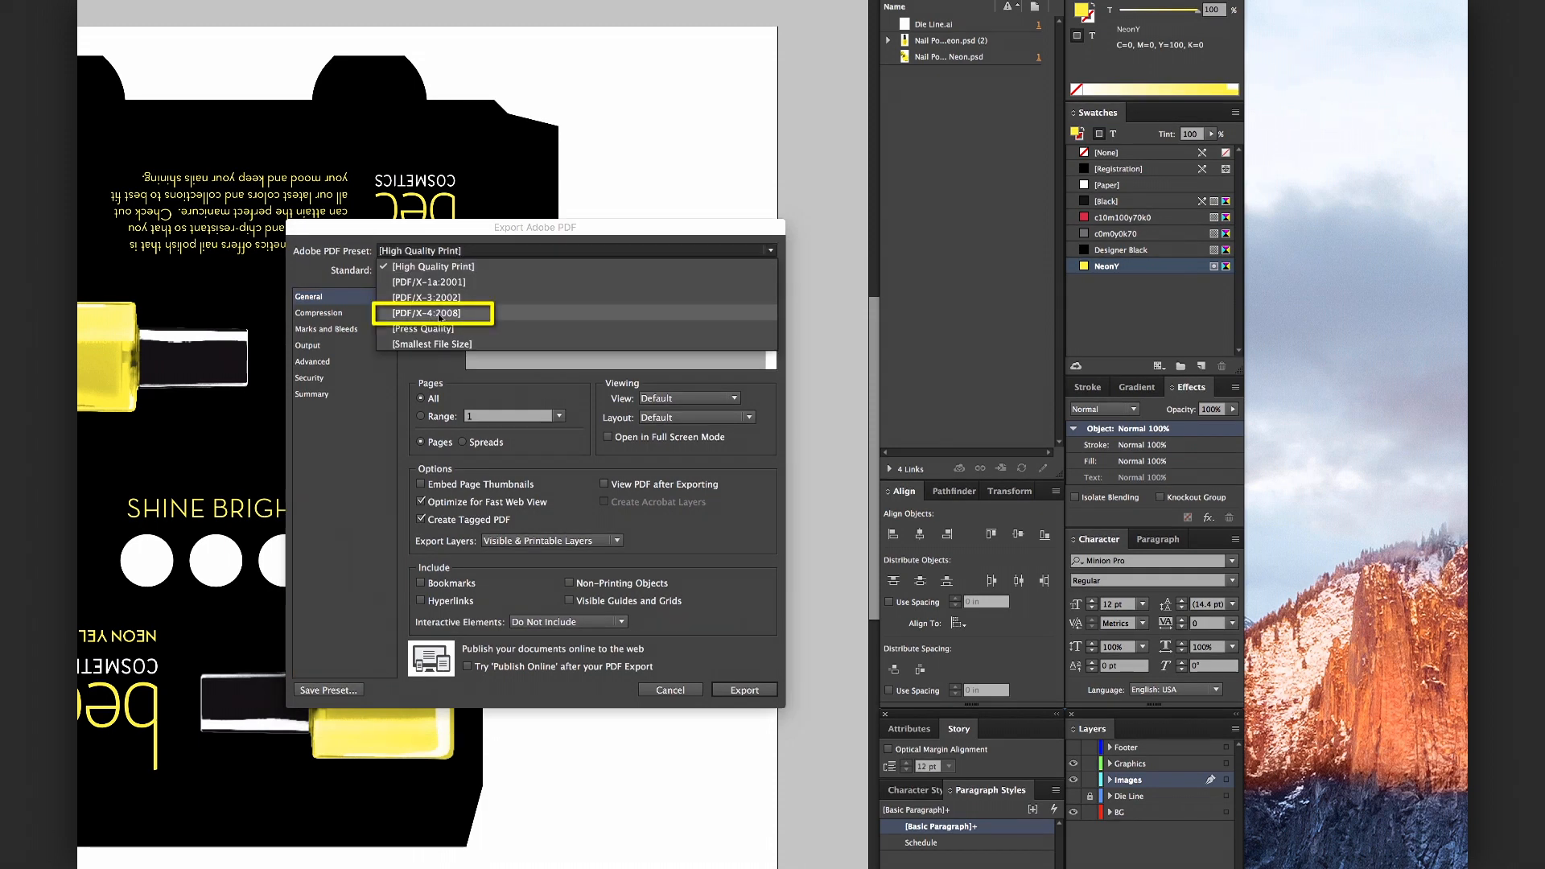
click(439, 316)
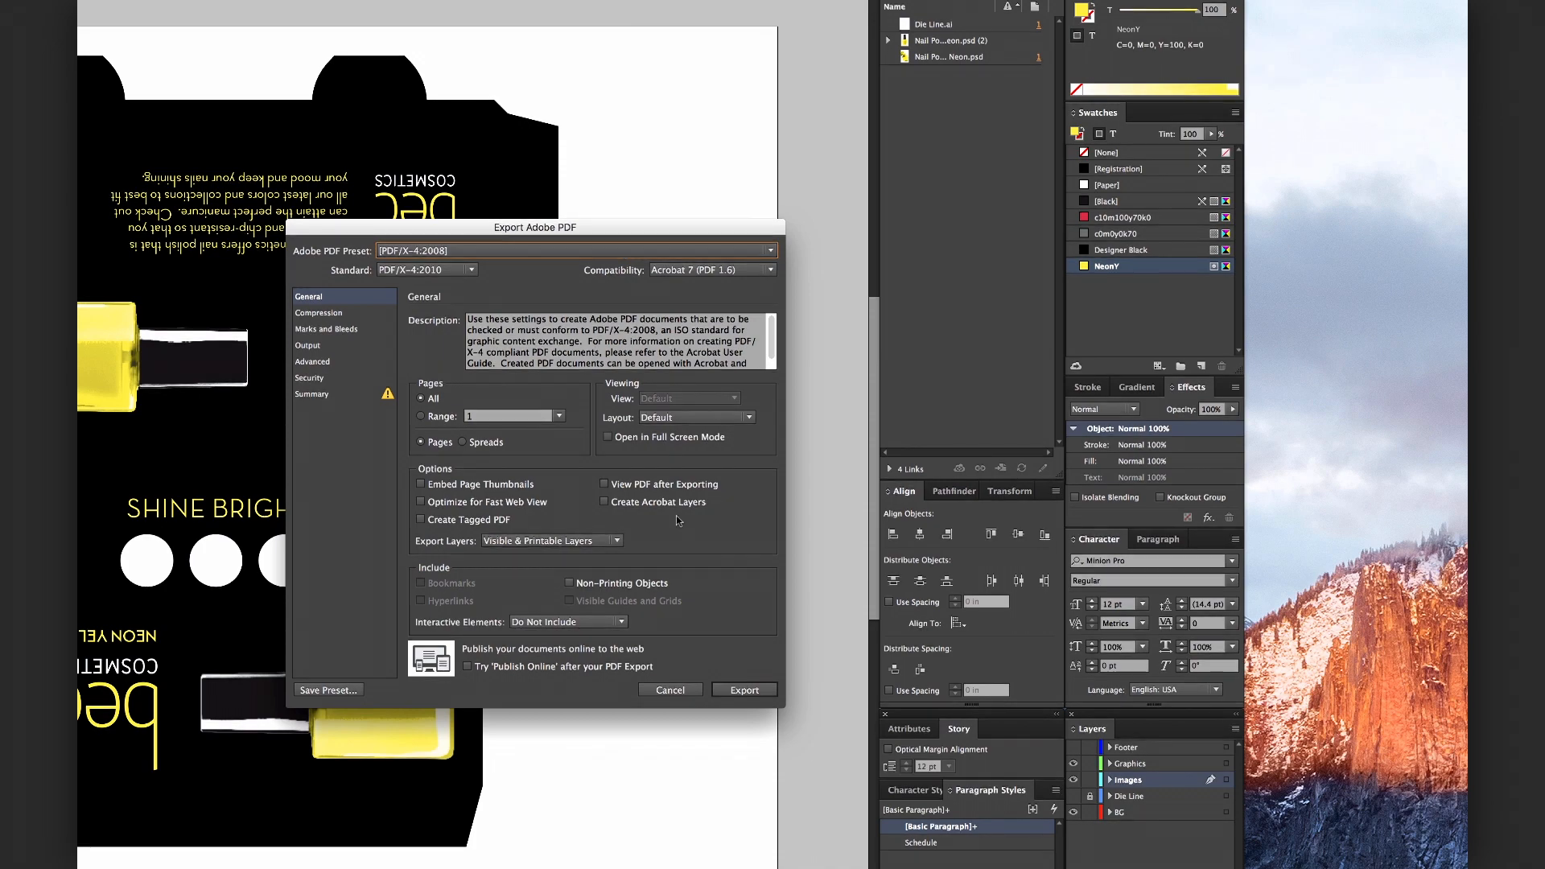
click(744, 690)
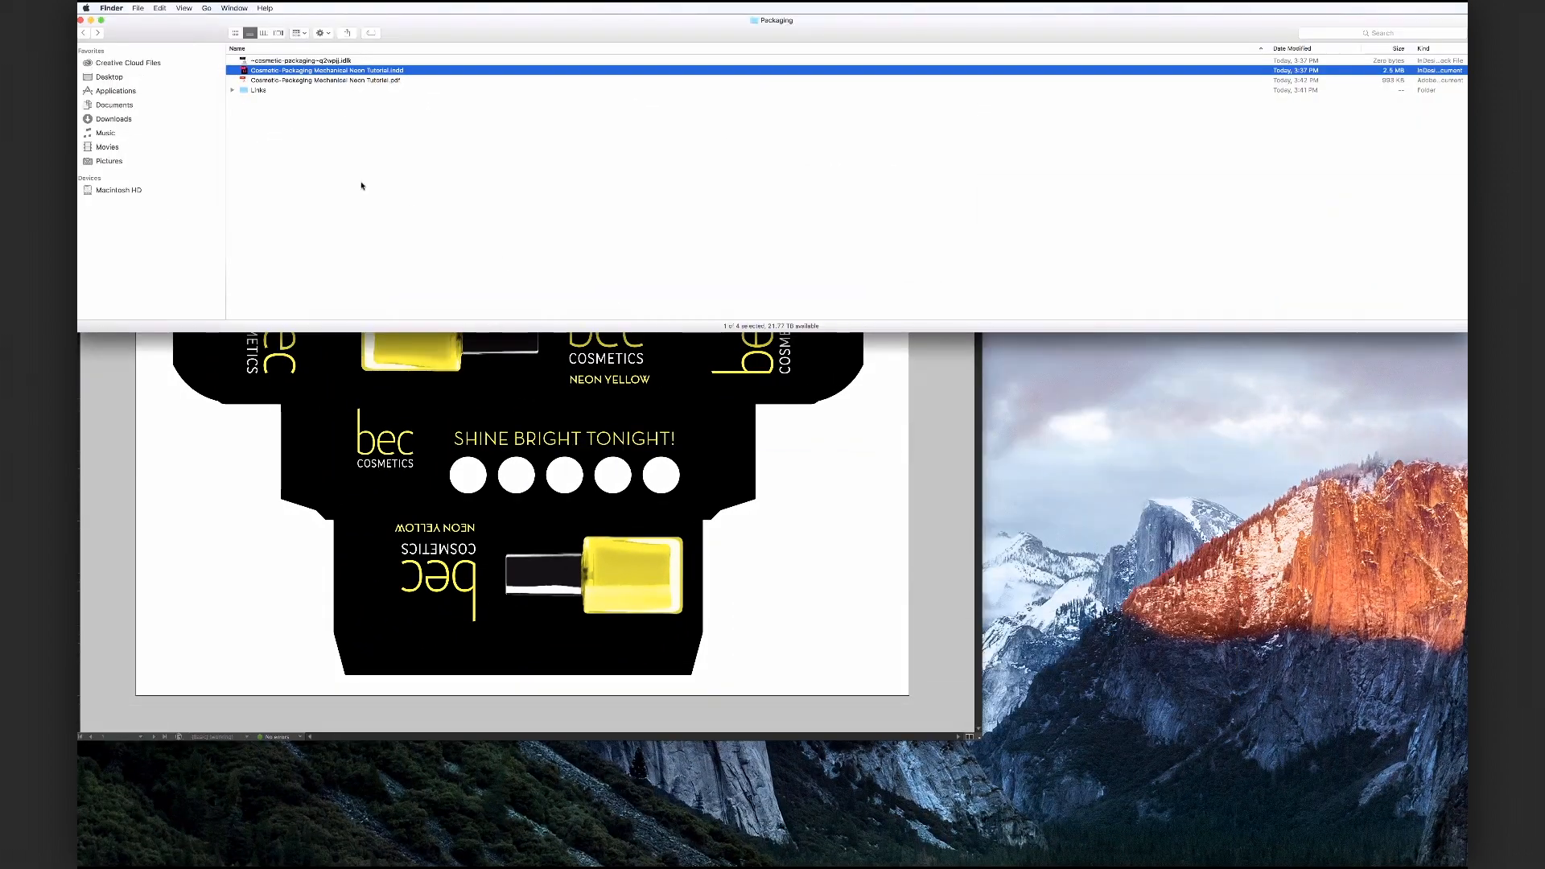
Open the exported PDF in Acrobat and launch Output Preview from the Print Production tools
click(372, 184)
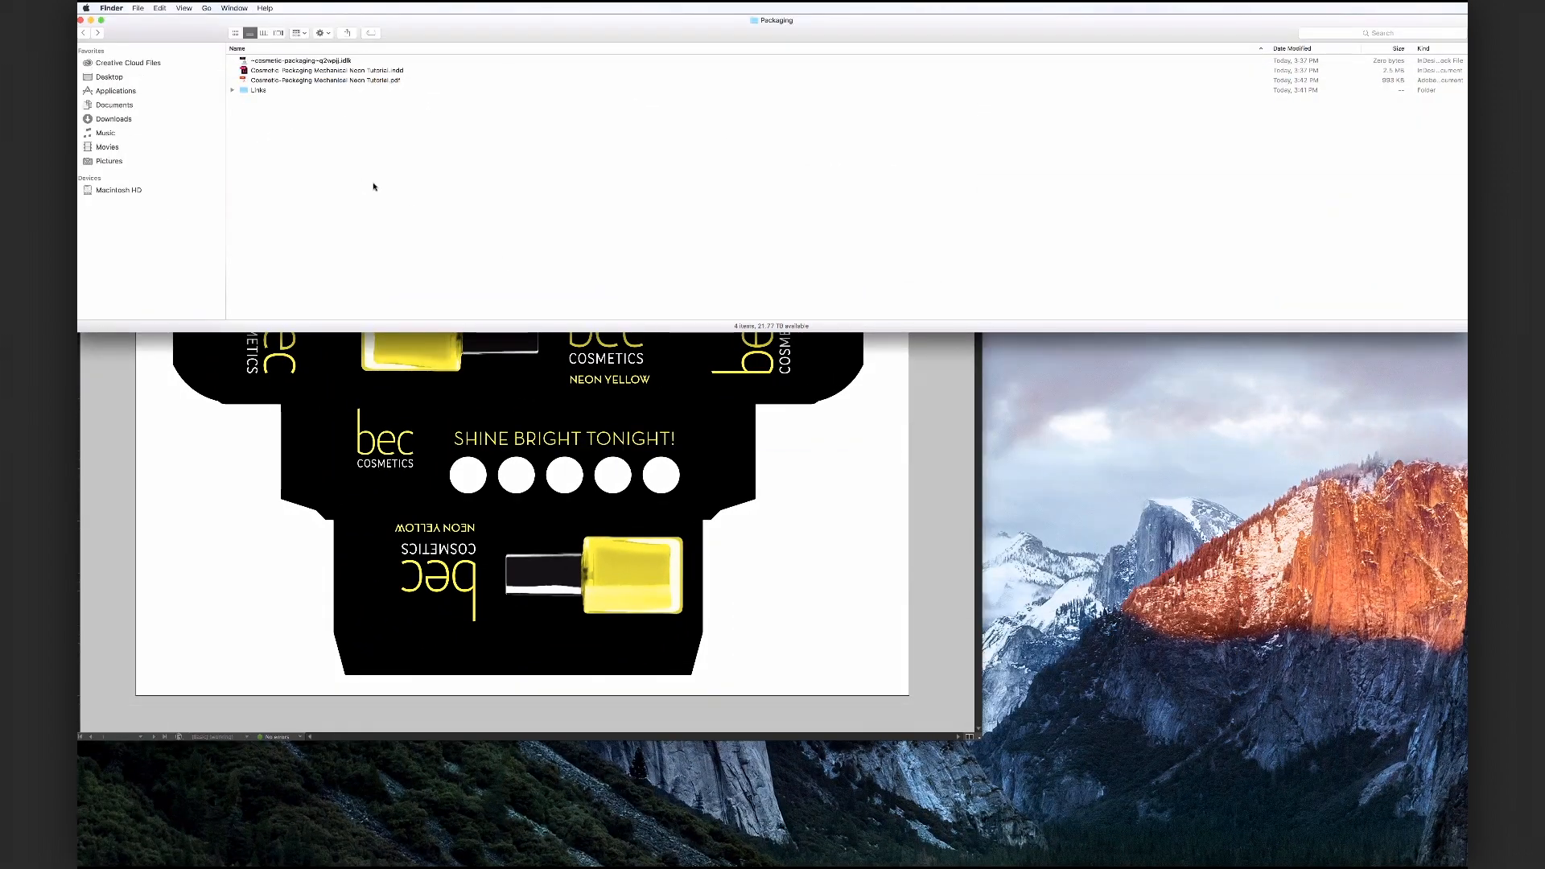
double_click(322, 81)
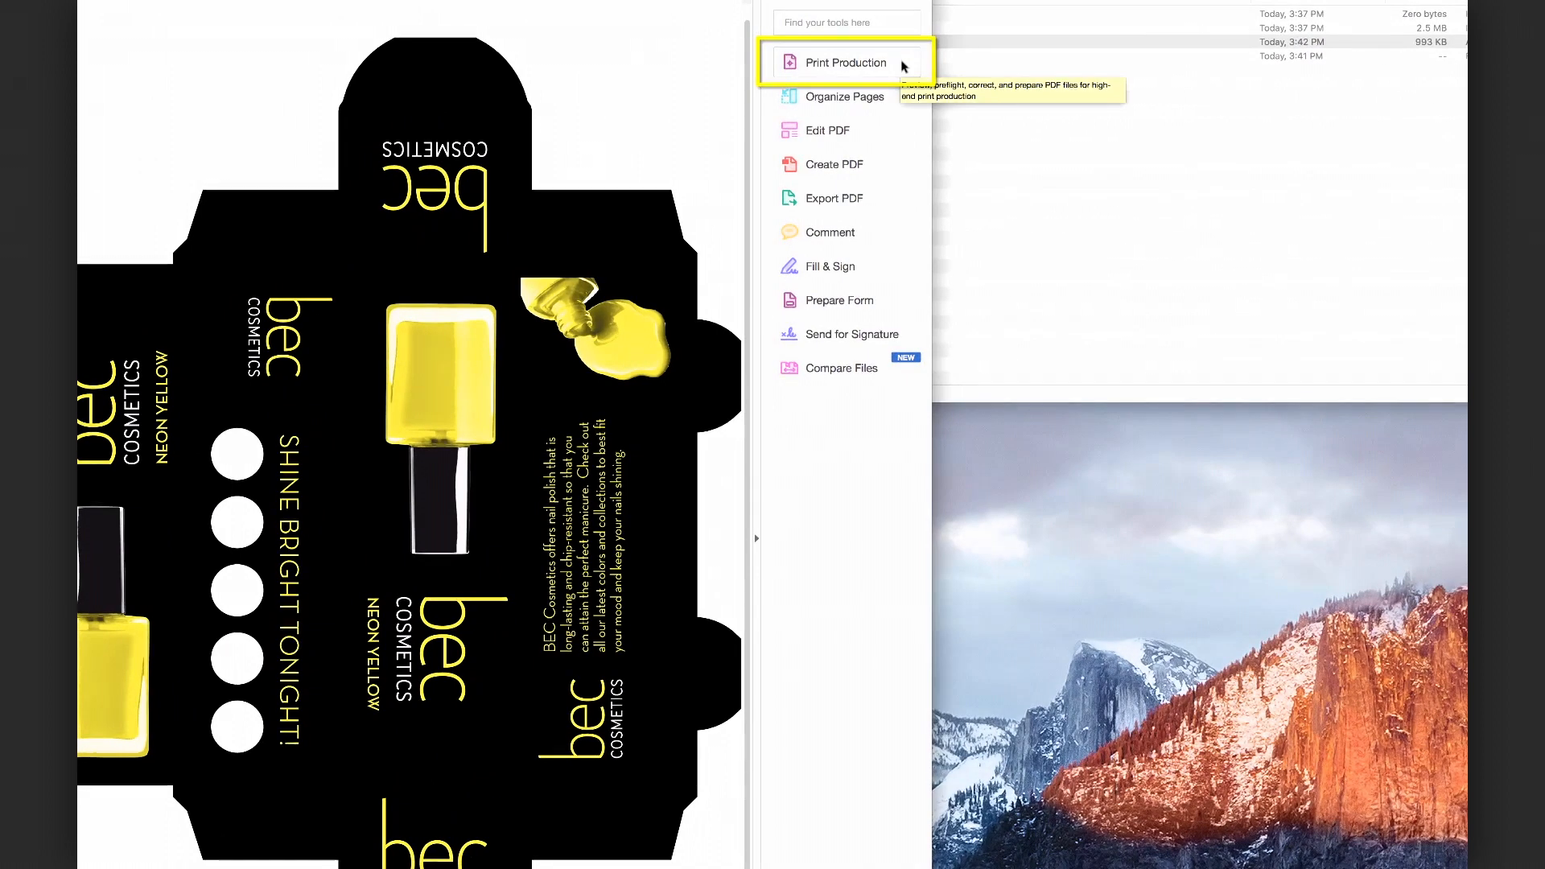
click(903, 67)
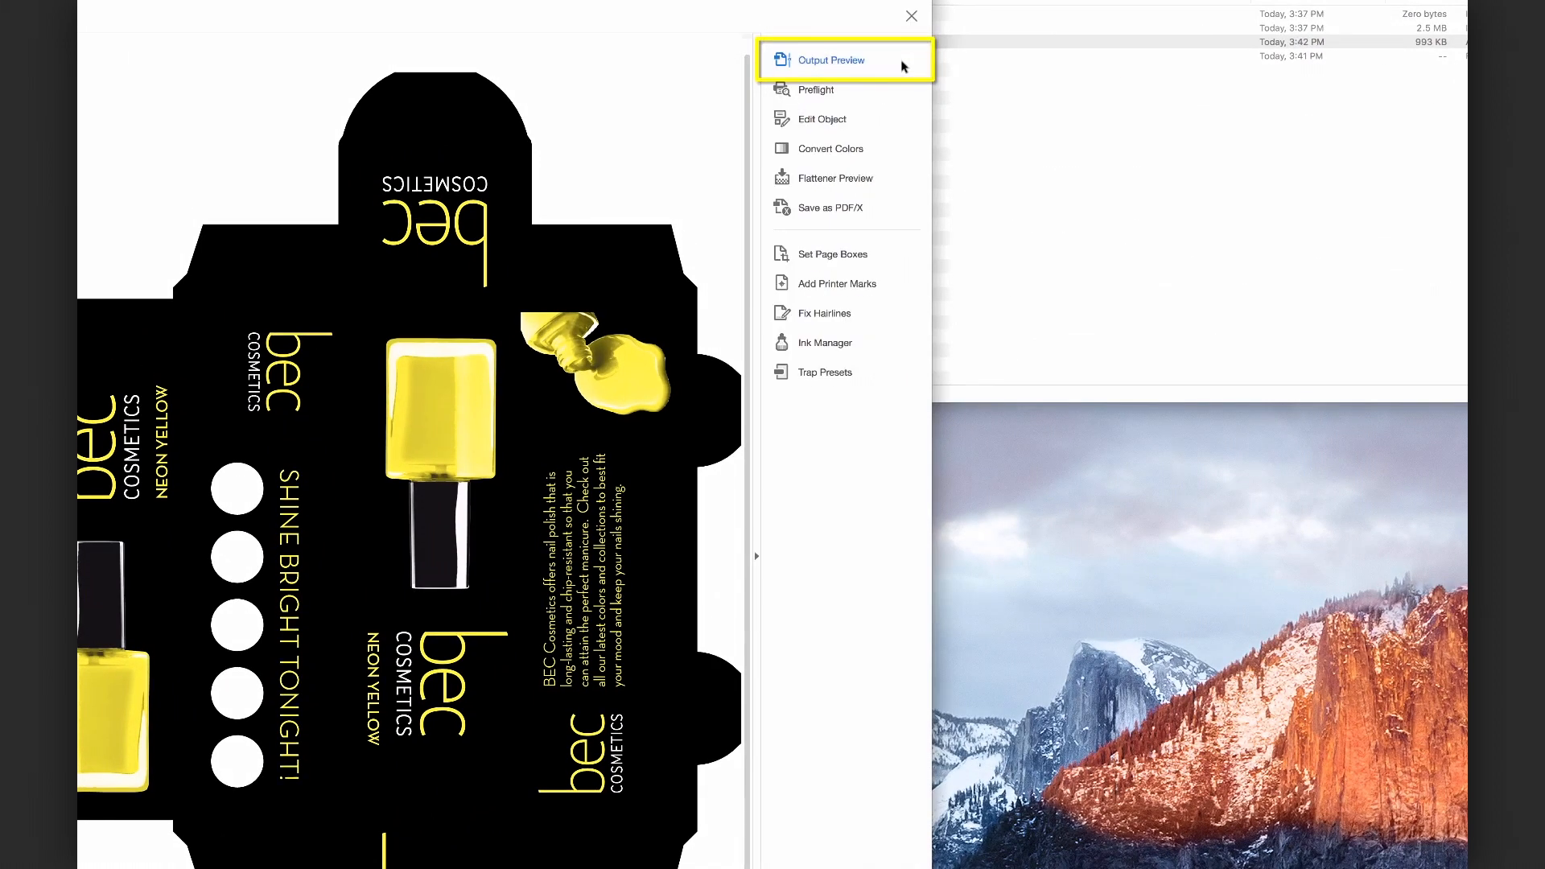
click(842, 63)
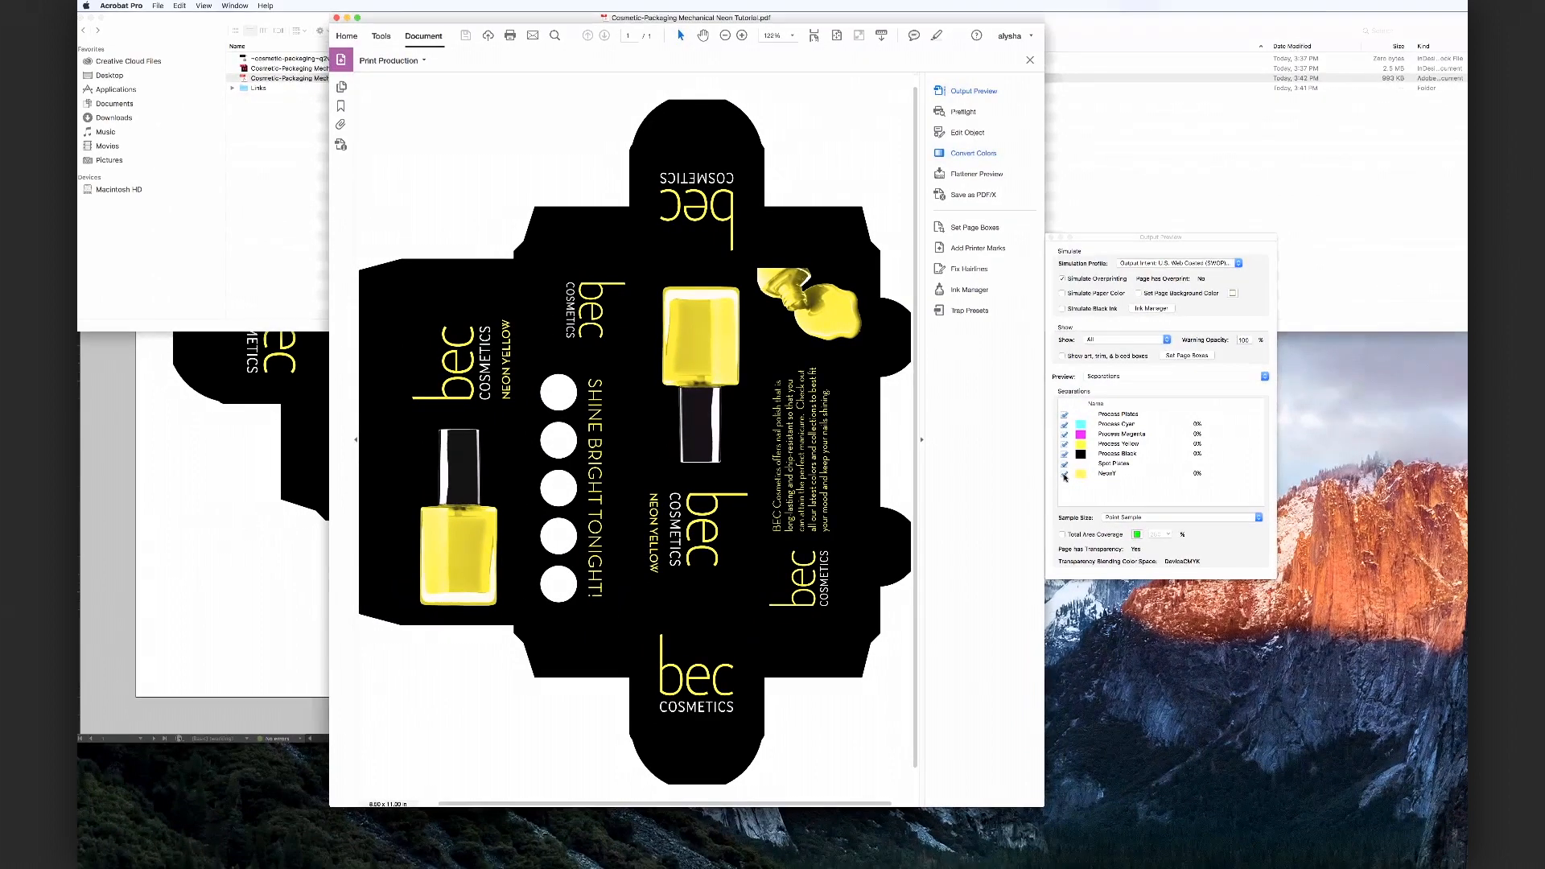
Toggle the NeonY separation on and off to inspect the spot plate, then close Output Preview
click(961, 605)
click(1065, 475)
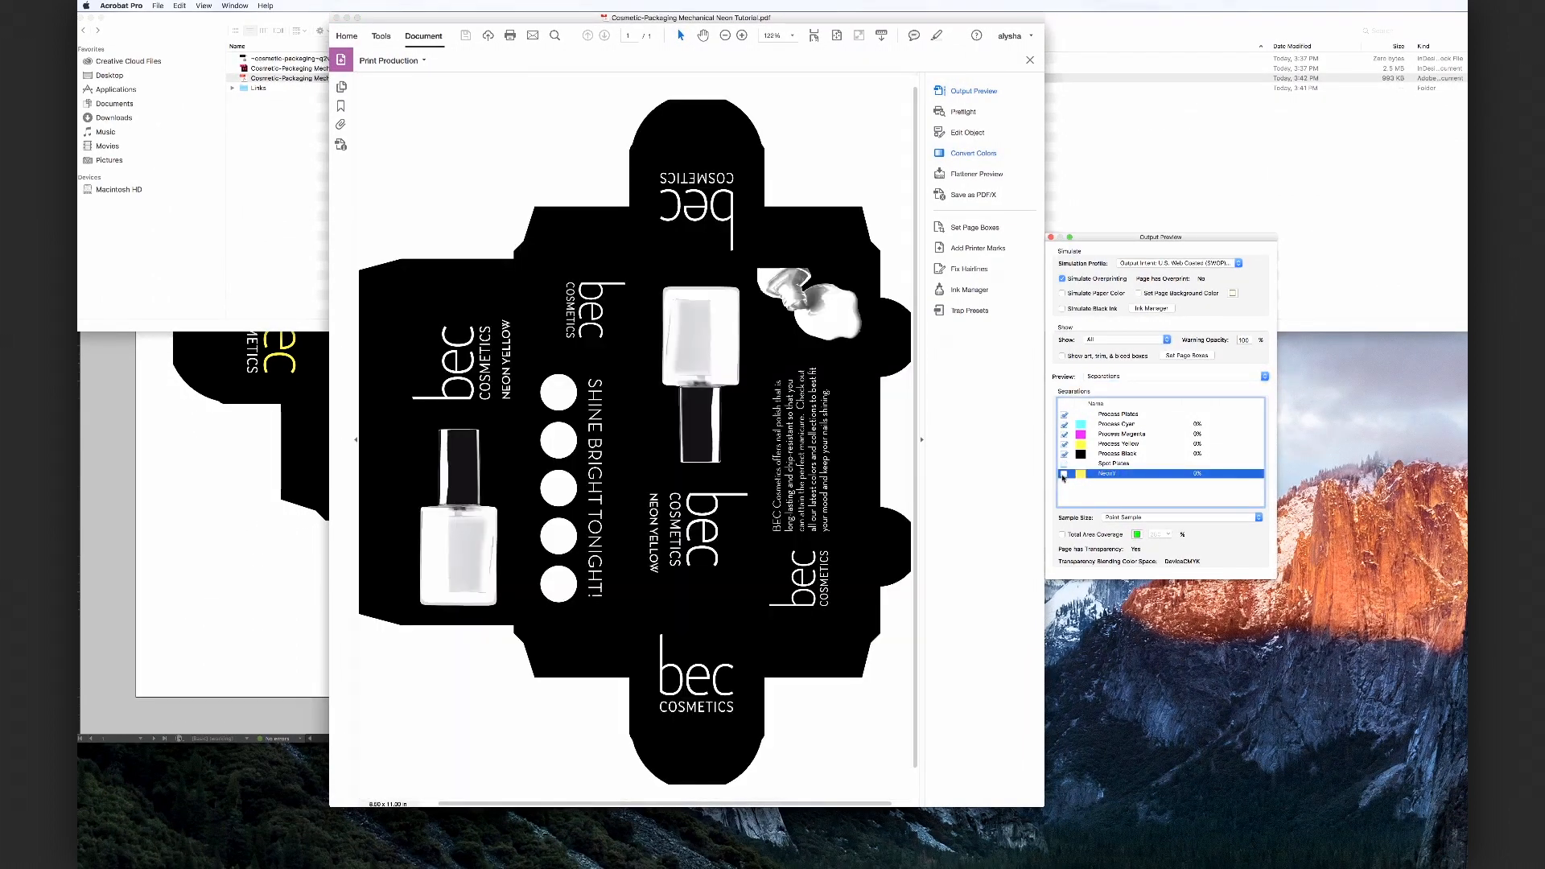
click(1065, 475)
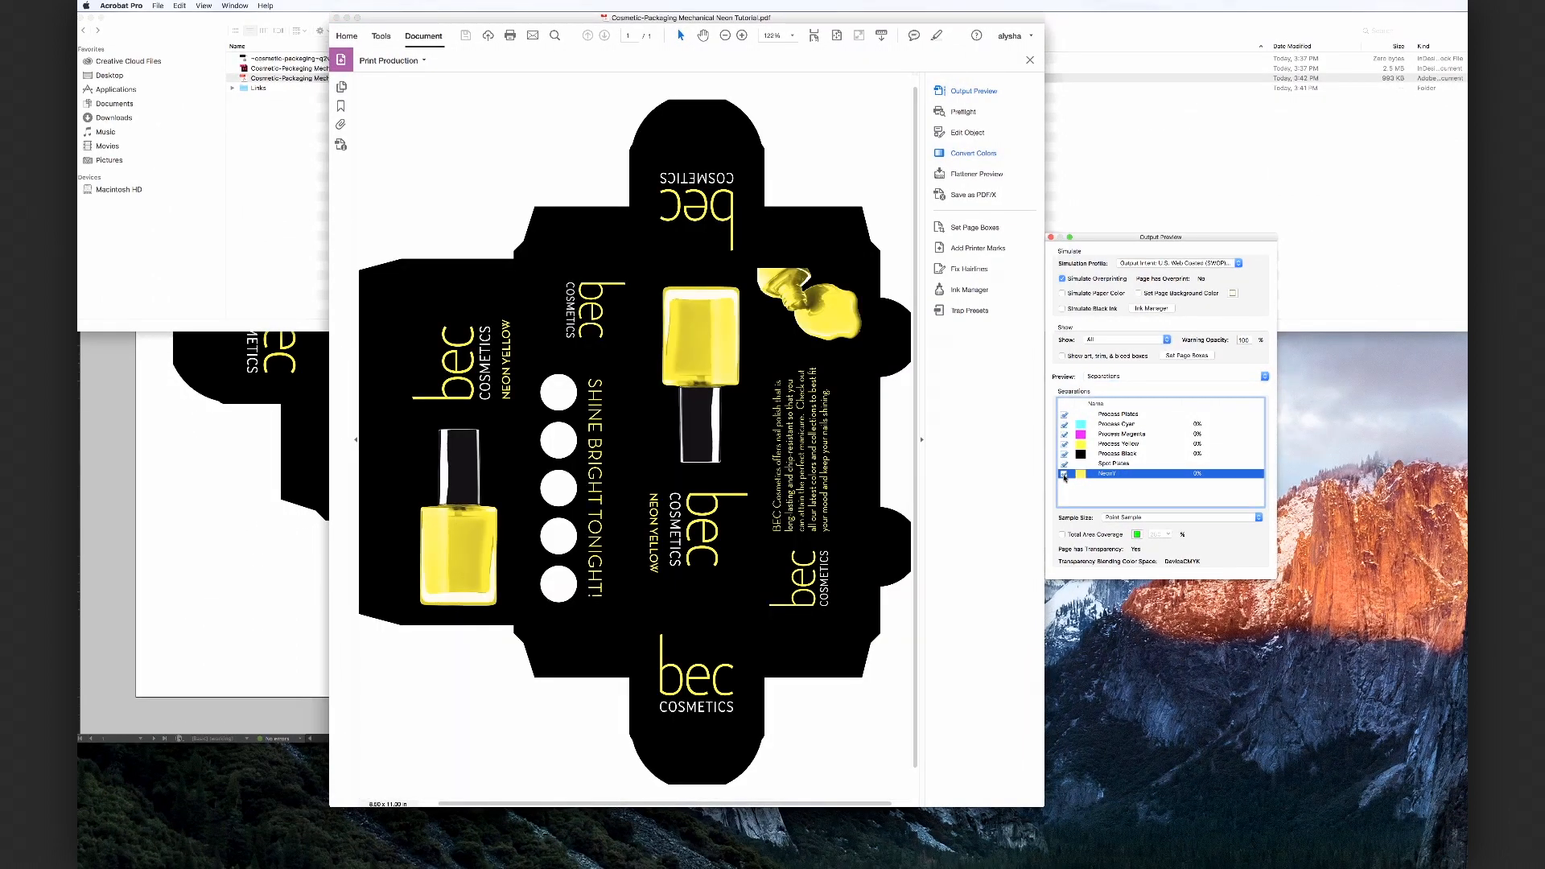
click(1065, 475)
click(1065, 474)
click(1065, 475)
click(1065, 475)
click(1051, 238)
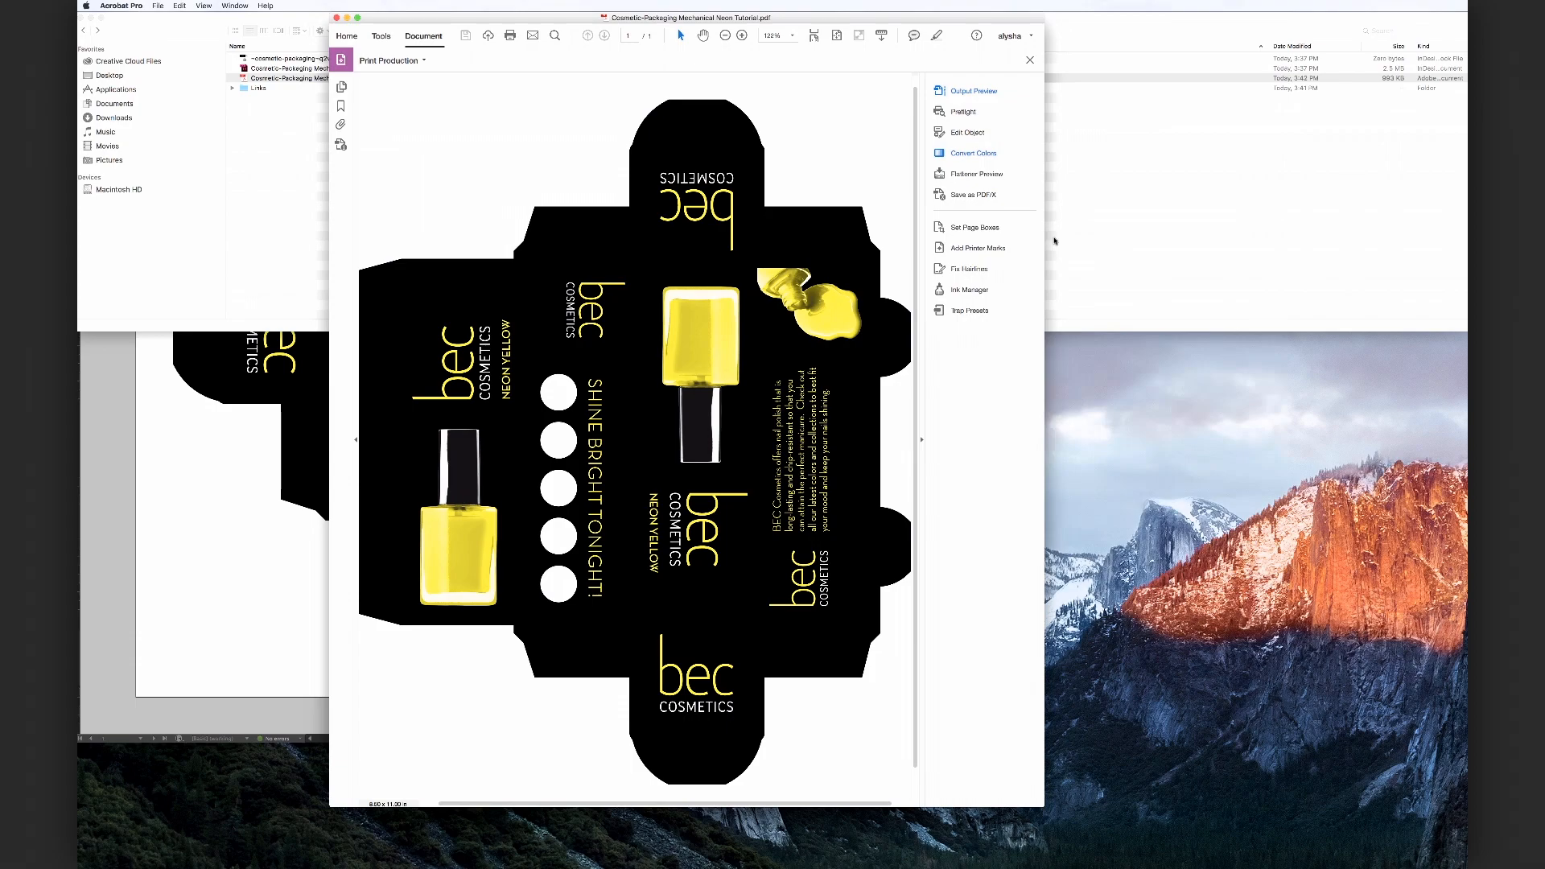